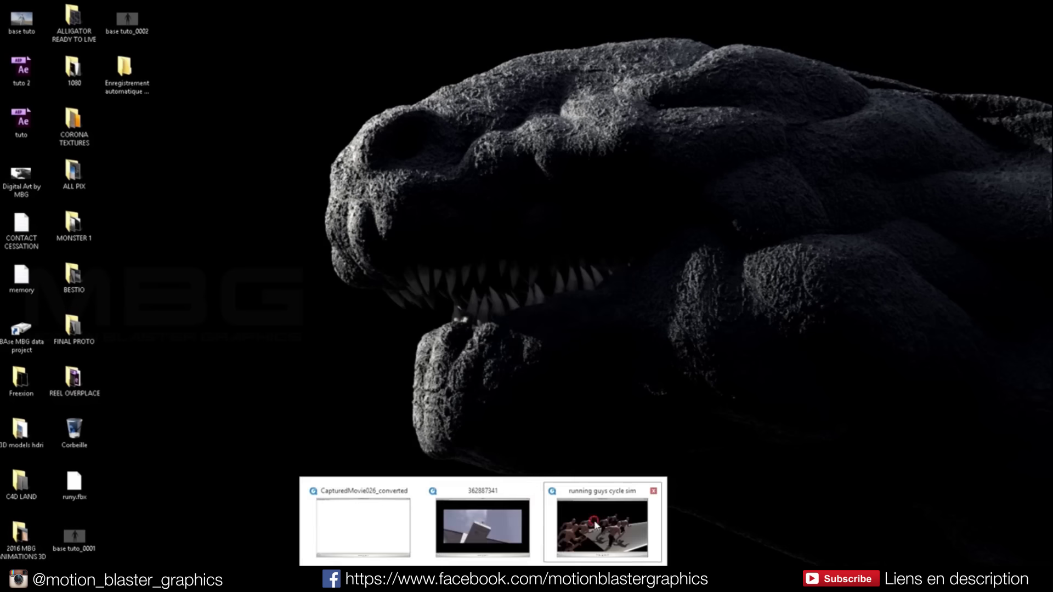
- Play the running guys cycle sim movie maximised to its end, then close it
left_click(597, 526)
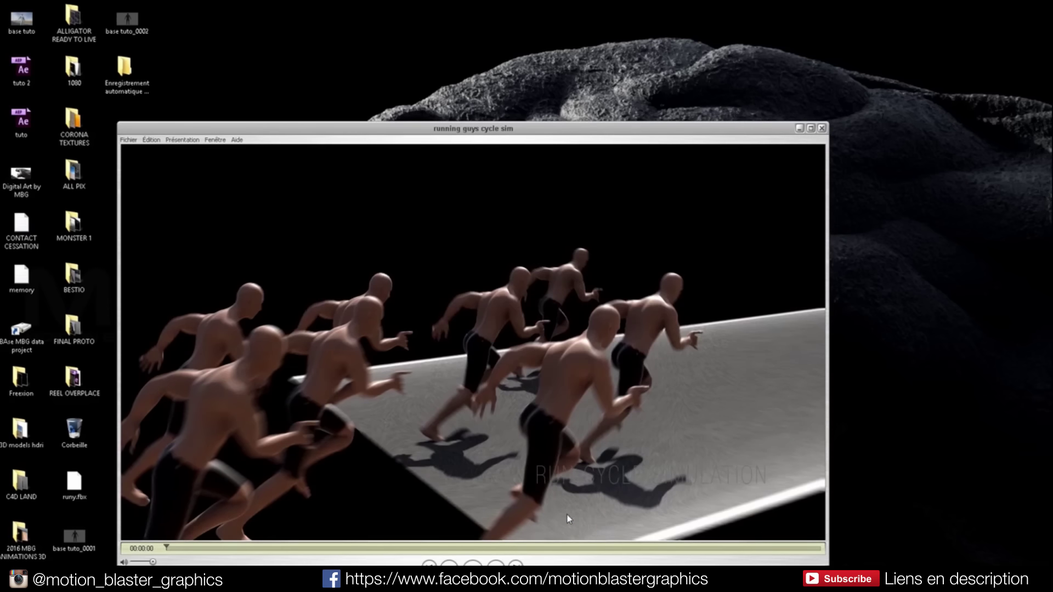
double_click(521, 129)
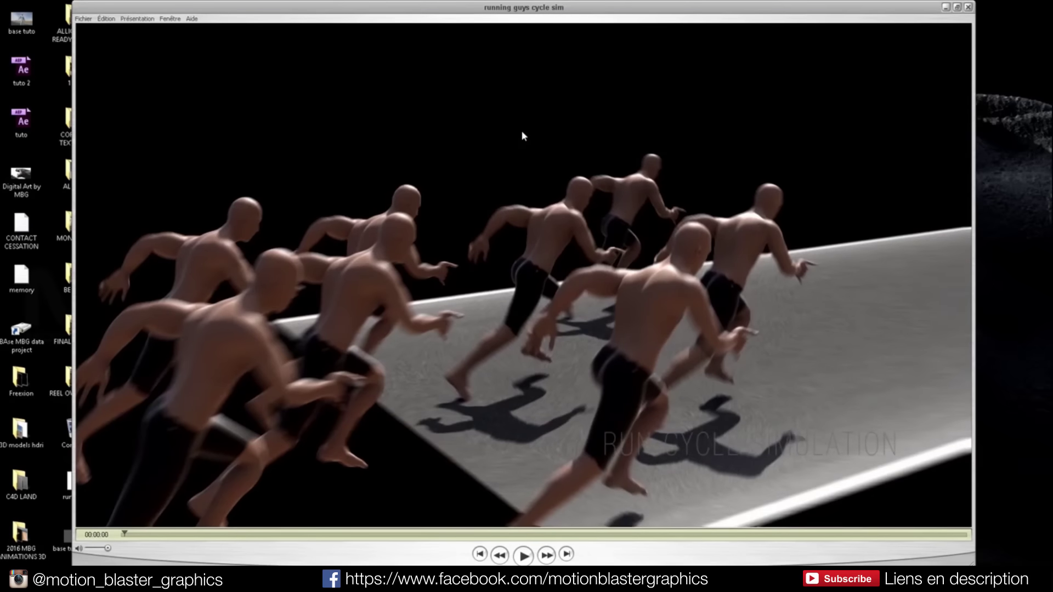
key("space")
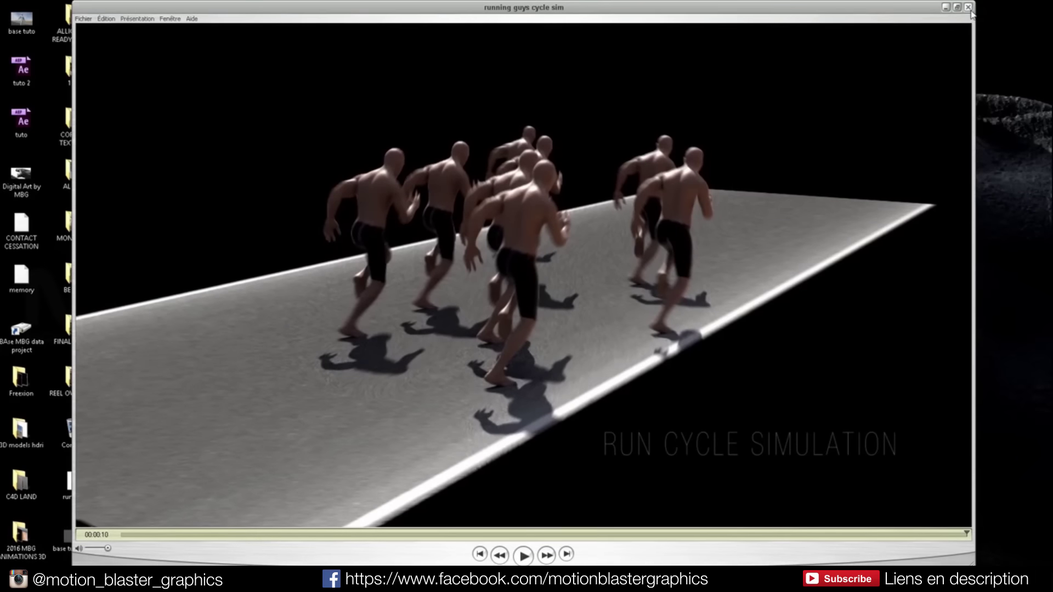
left_click(969, 8)
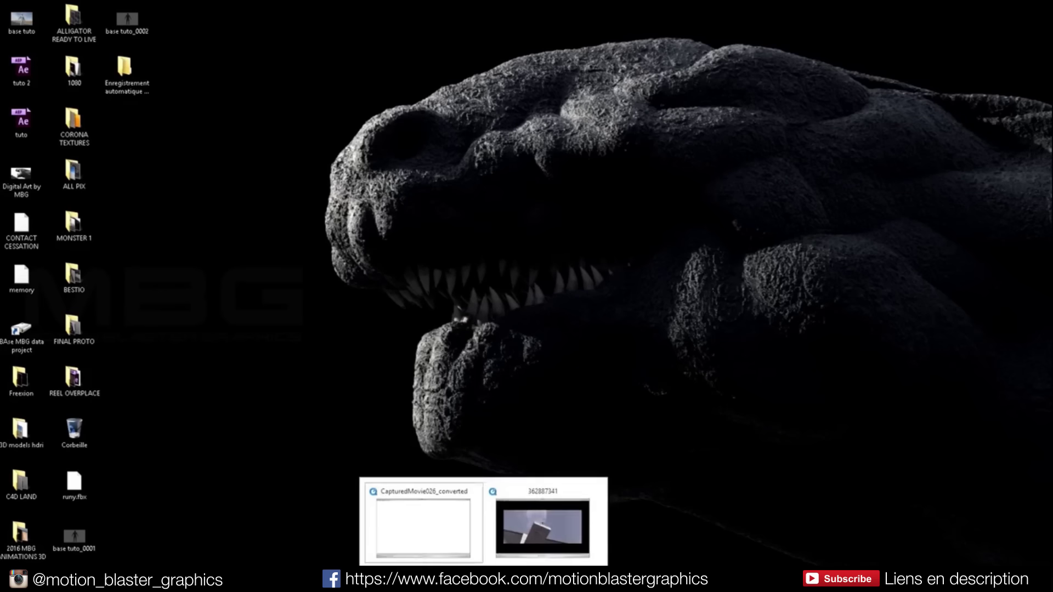
- Play the 362887341 movie full screen through to its end, then exit full screen
left_click(525, 529)
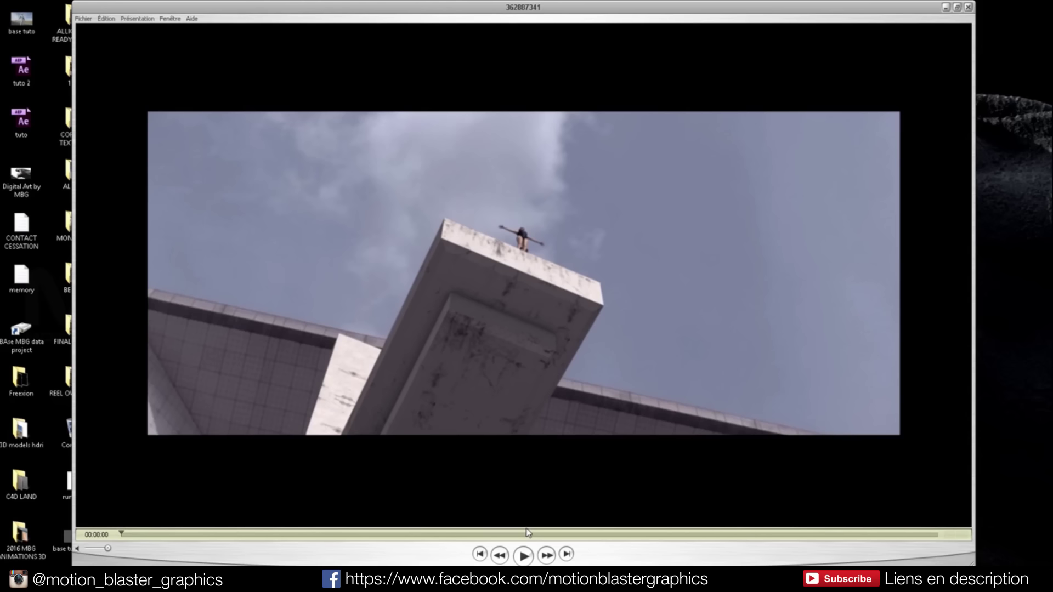
left_click(142, 20)
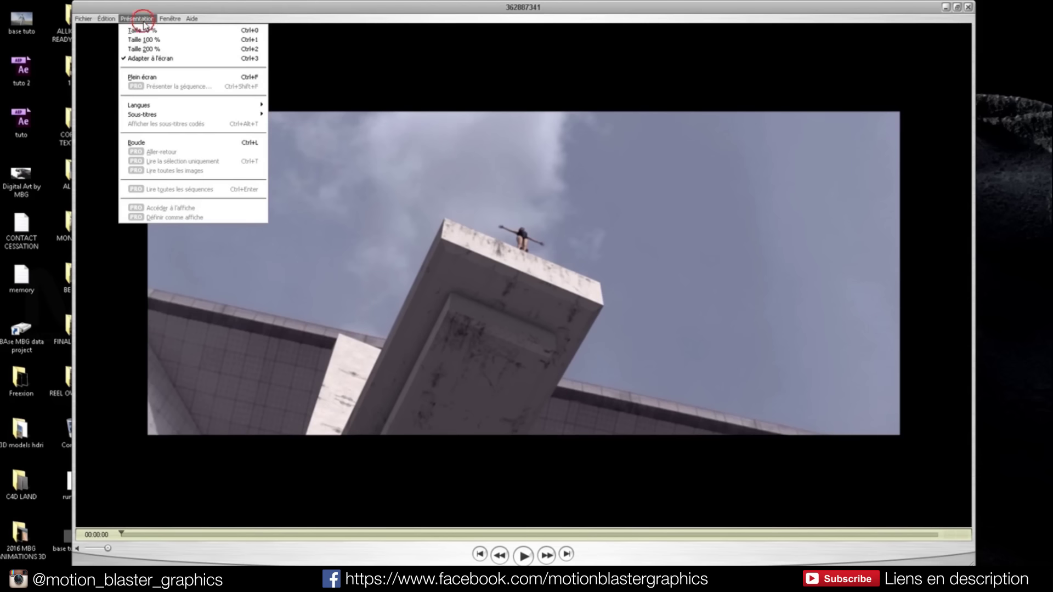
left_click(162, 81)
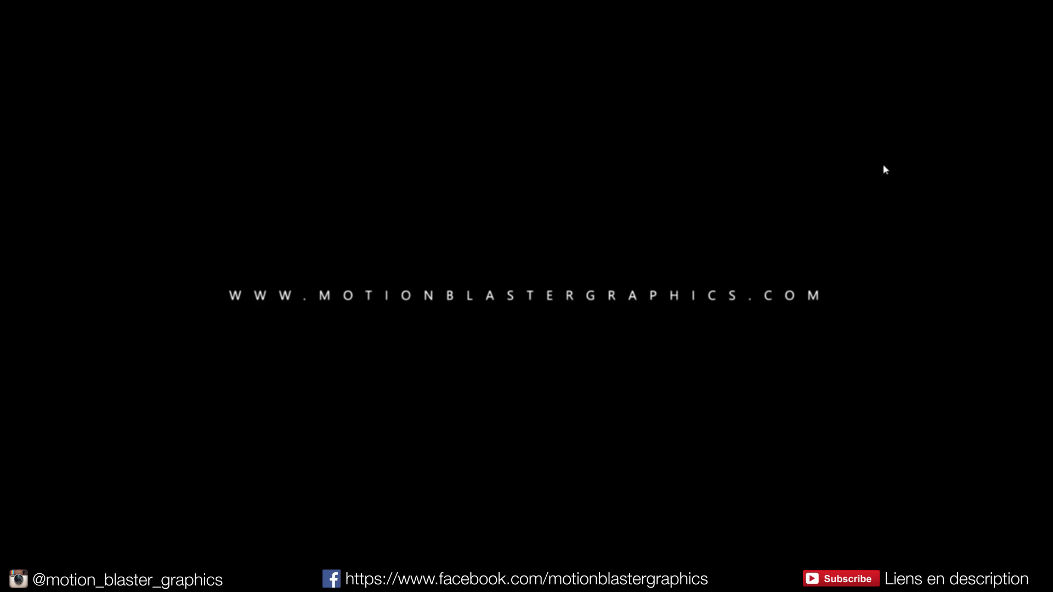
key("Escape")
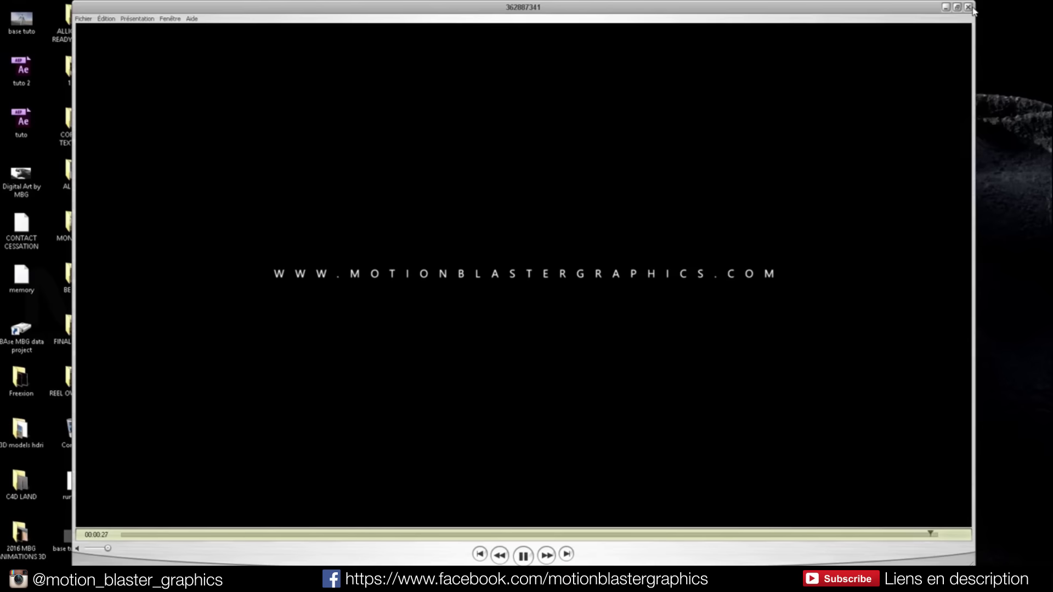
- Close the 362887341 movie window in QuickTime Player
left_click(970, 6)
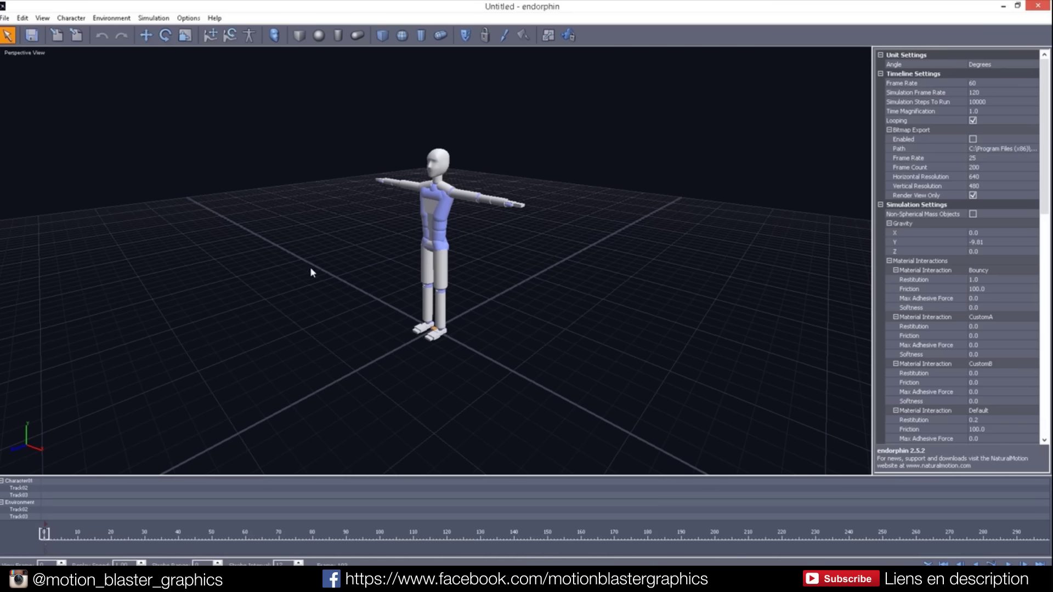
left_click_drag(311, 269, 372, 289, "alt")
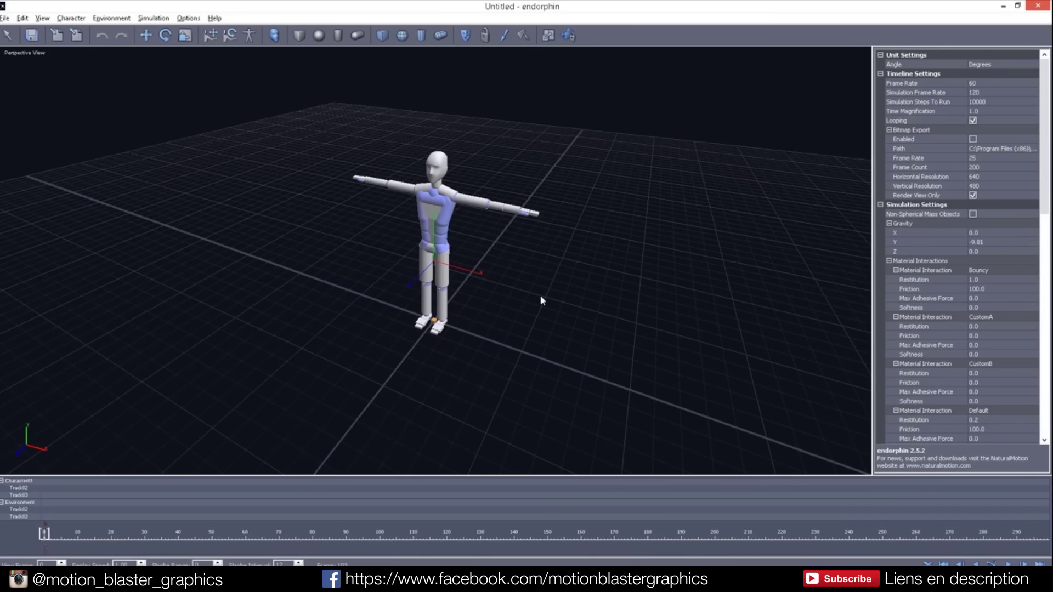
key("q")
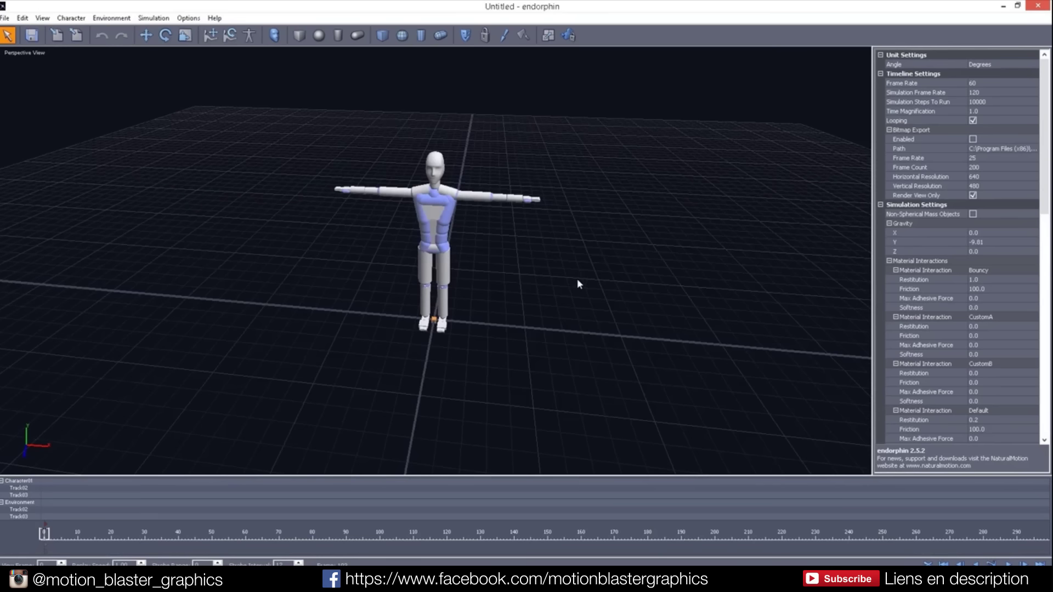
left_click_drag(577, 284, 477, 287, "alt")
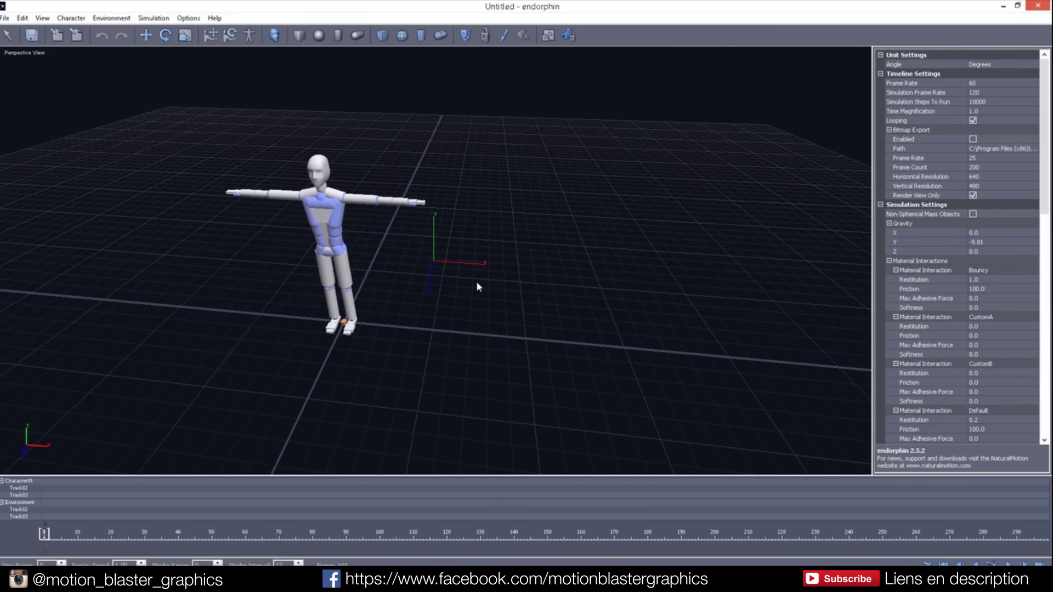
key("q")
scroll(476, 287, "up", 2)
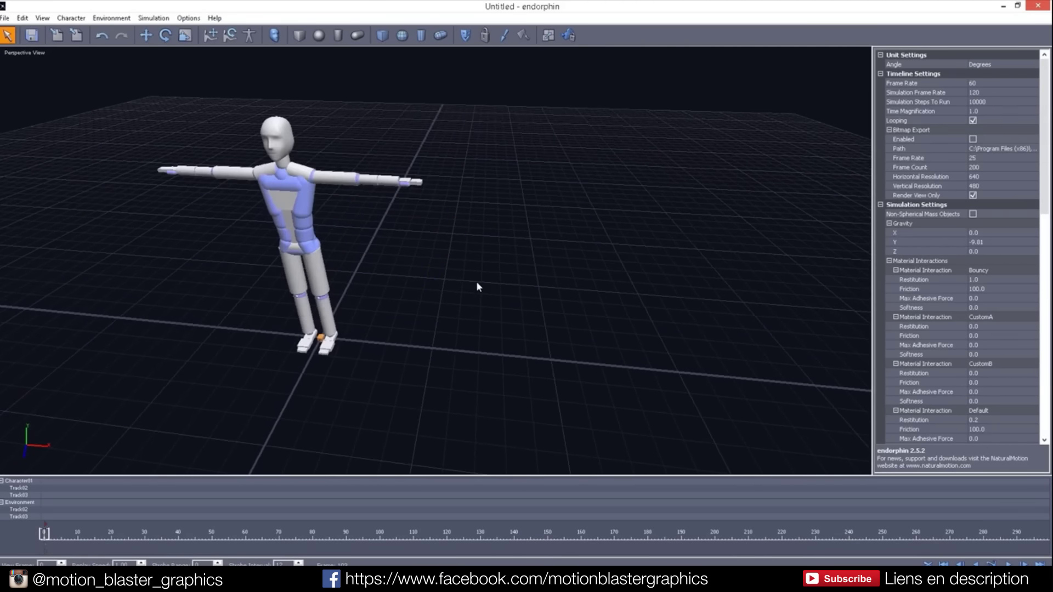
scroll(476, 286, "up", 2)
scroll(477, 286, "down", 1)
scroll(477, 286, "down", 1)
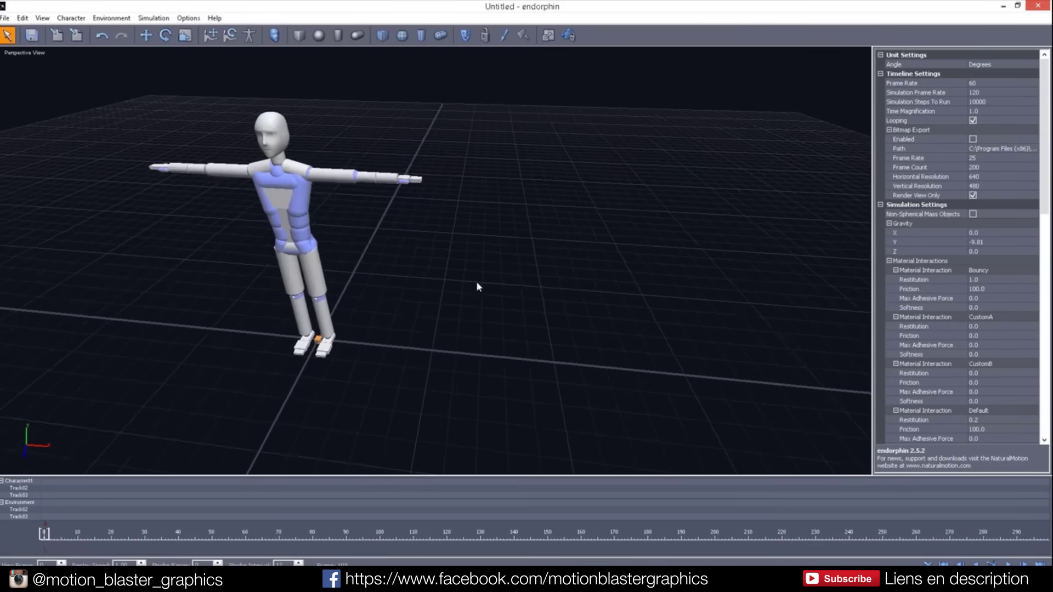
scroll(476, 285, "down", 1)
scroll(477, 286, "down", 1)
scroll(477, 286, "down", 1)
scroll(476, 285, "down", 1)
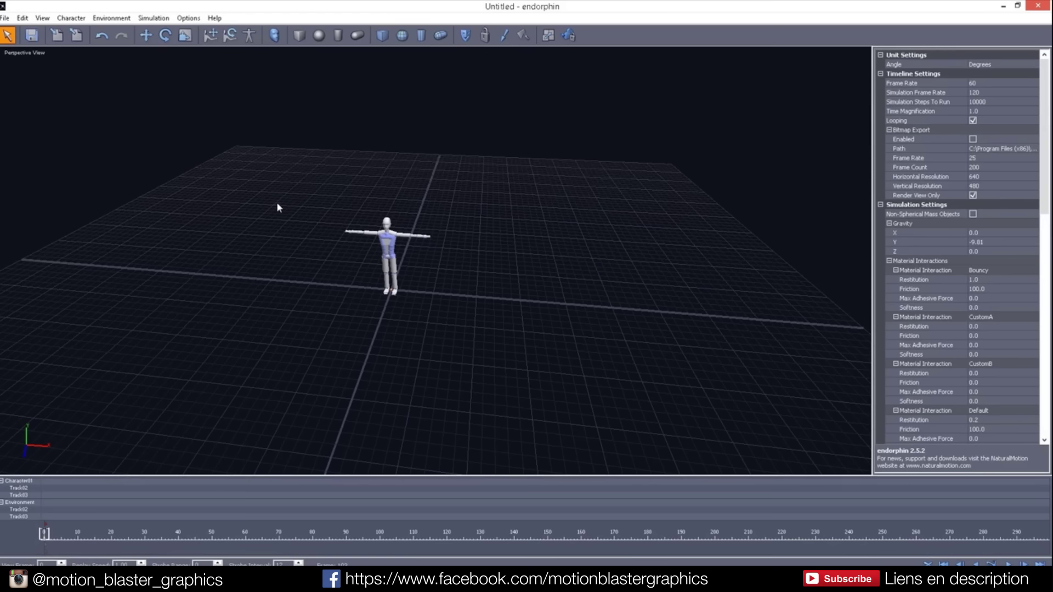
left_click(390, 247)
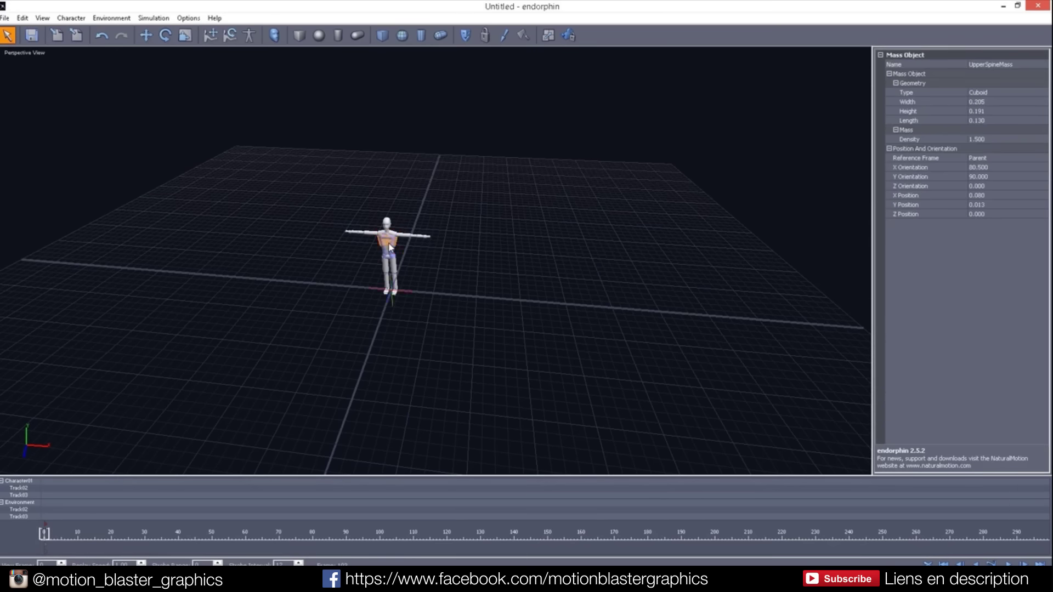
left_click(146, 36)
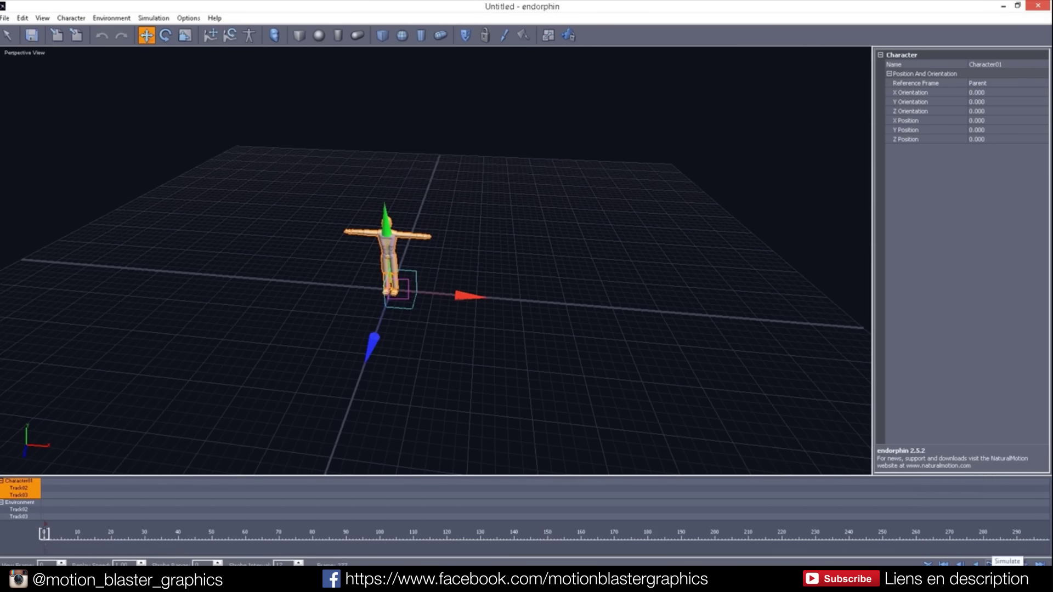
left_click(991, 564)
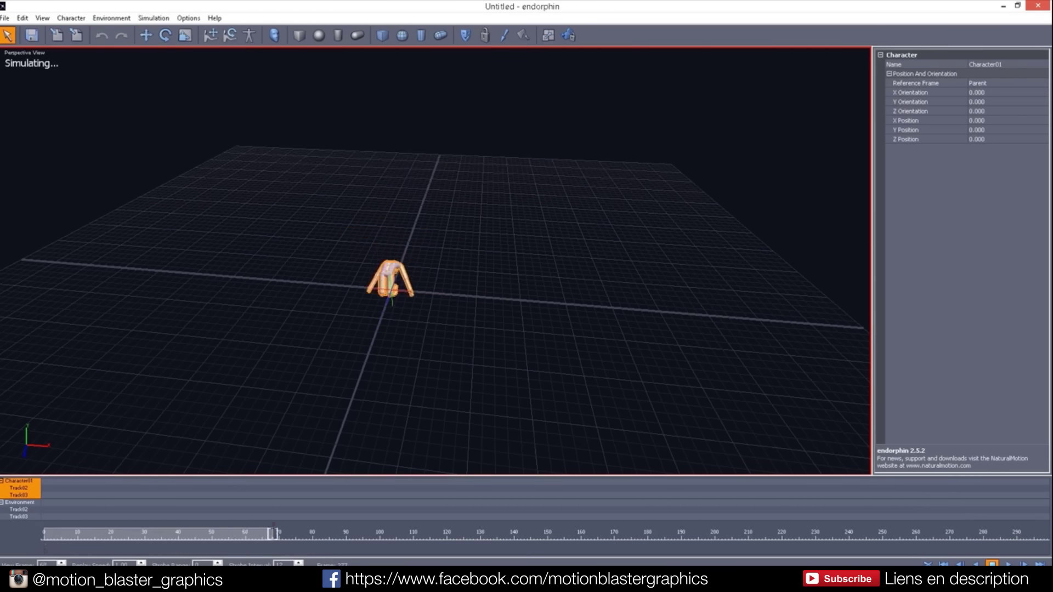
left_click(992, 563)
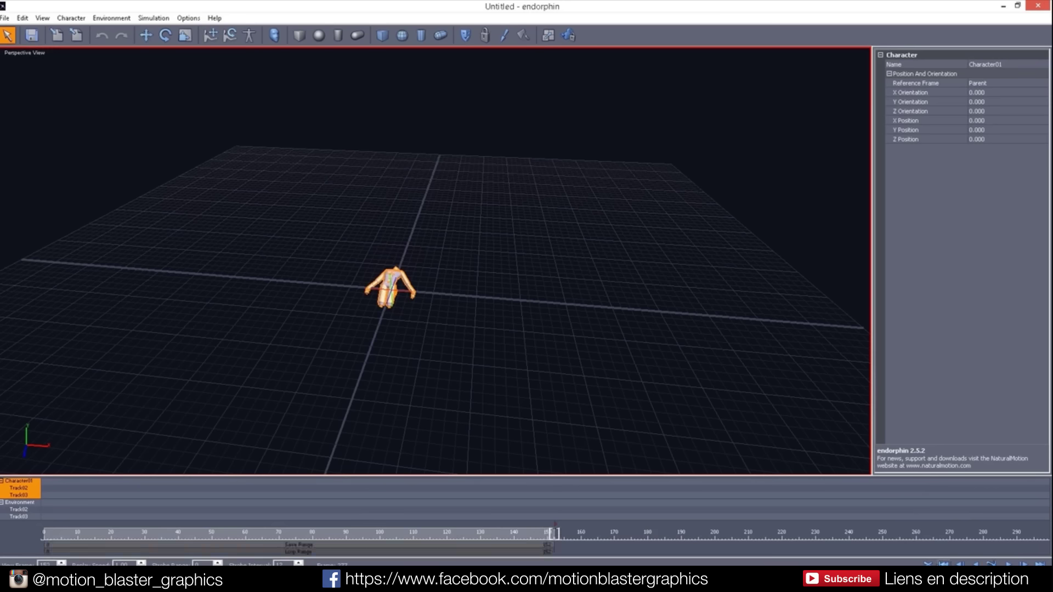
left_click(927, 564)
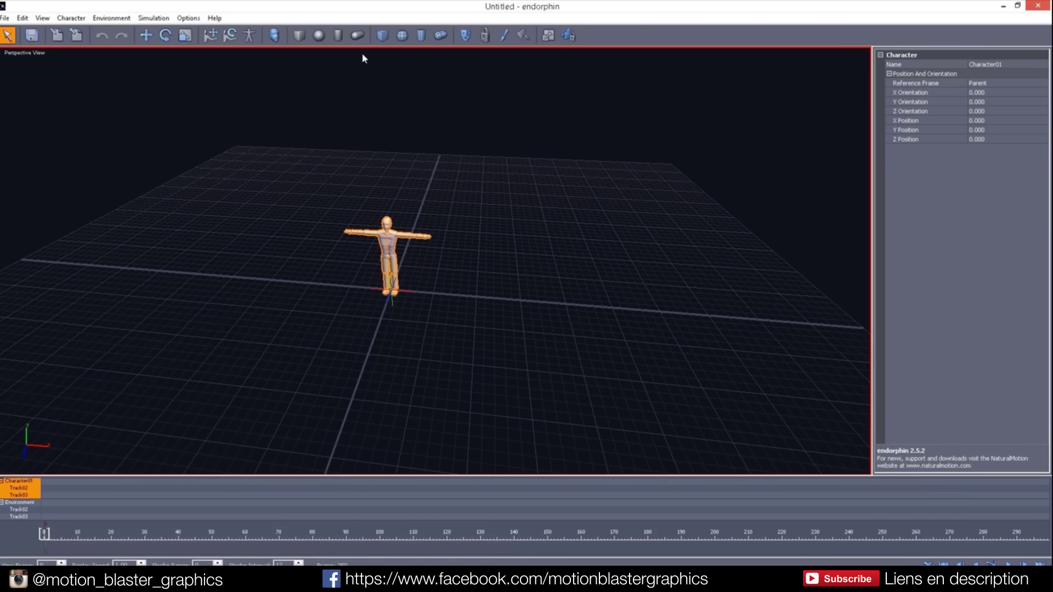
- Create a Run.fbx animation event (frames 0–109) sourced from the Audiomotion1 reference character
left_click(63, 20)
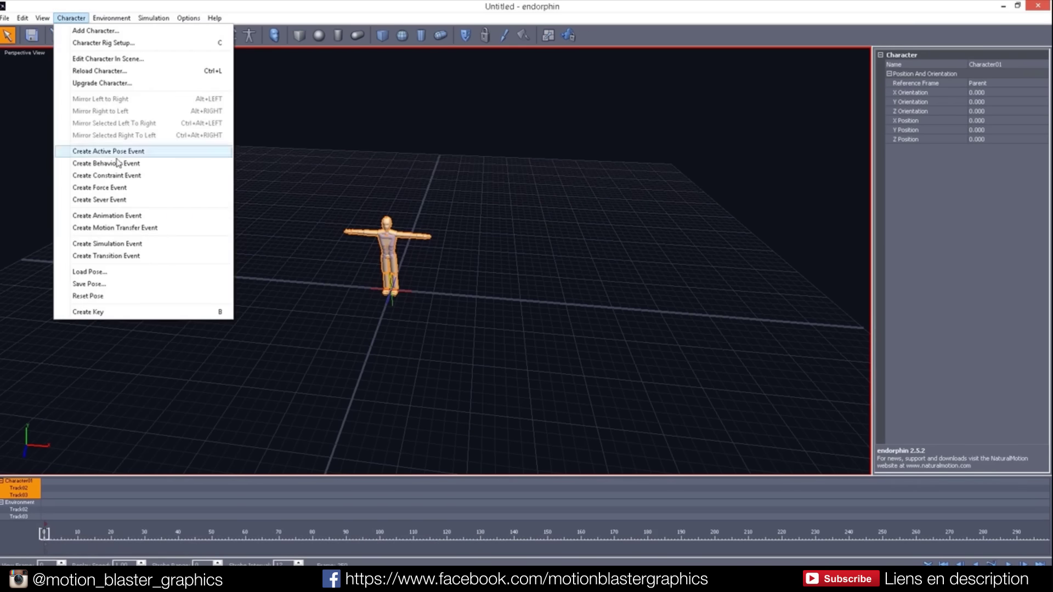
left_click(141, 216)
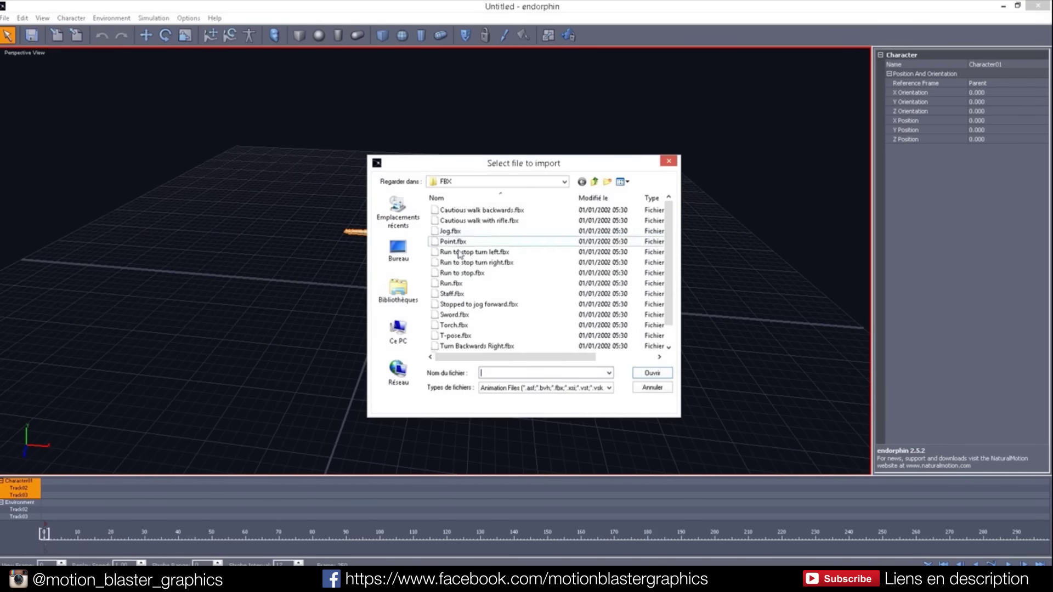
double_click(458, 283)
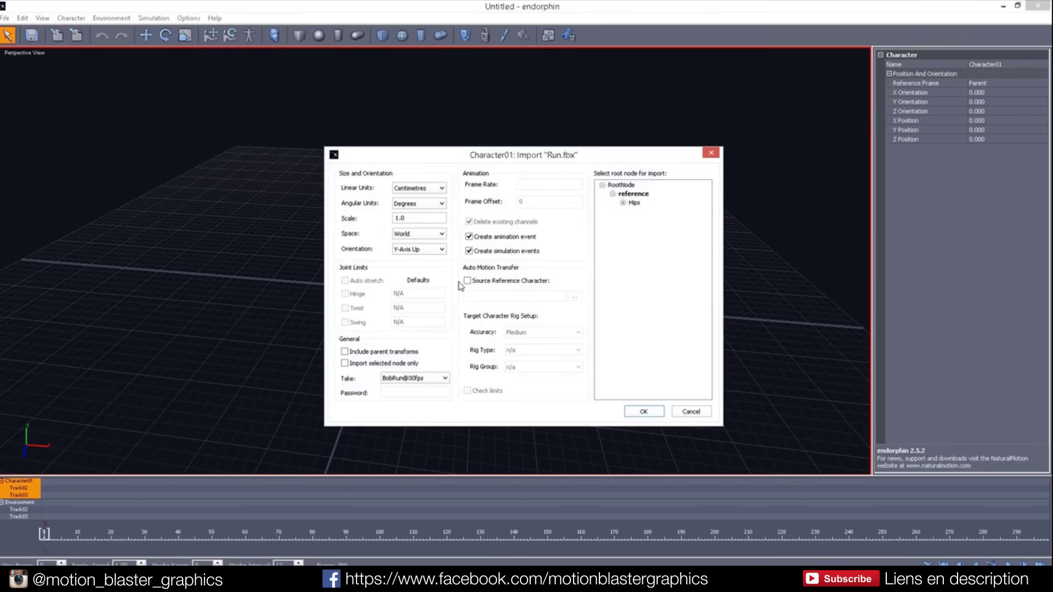
left_click(467, 281)
left_click(574, 298)
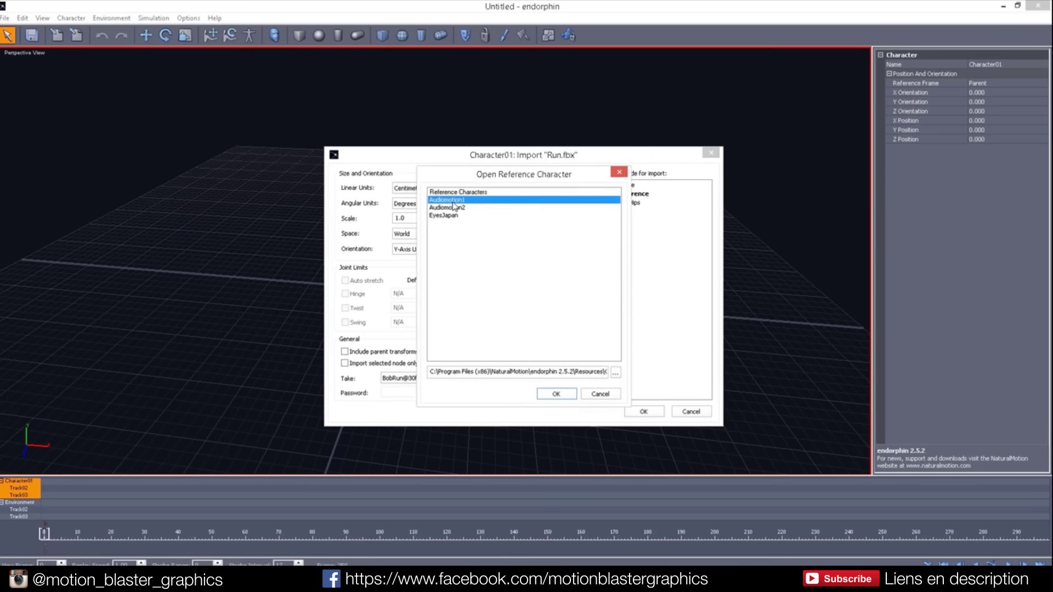
double_click(453, 203)
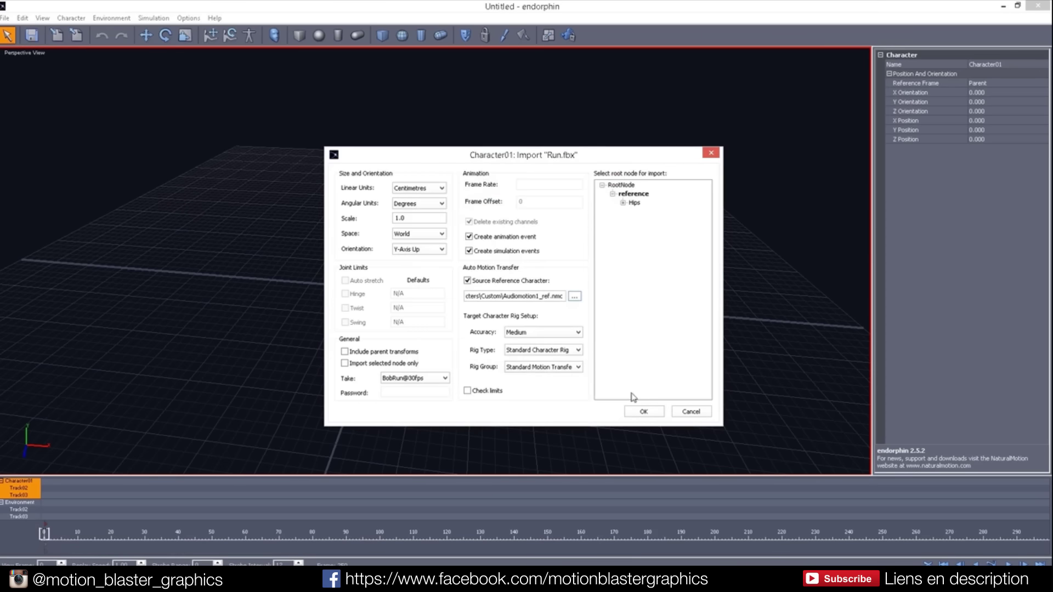
left_click(644, 412)
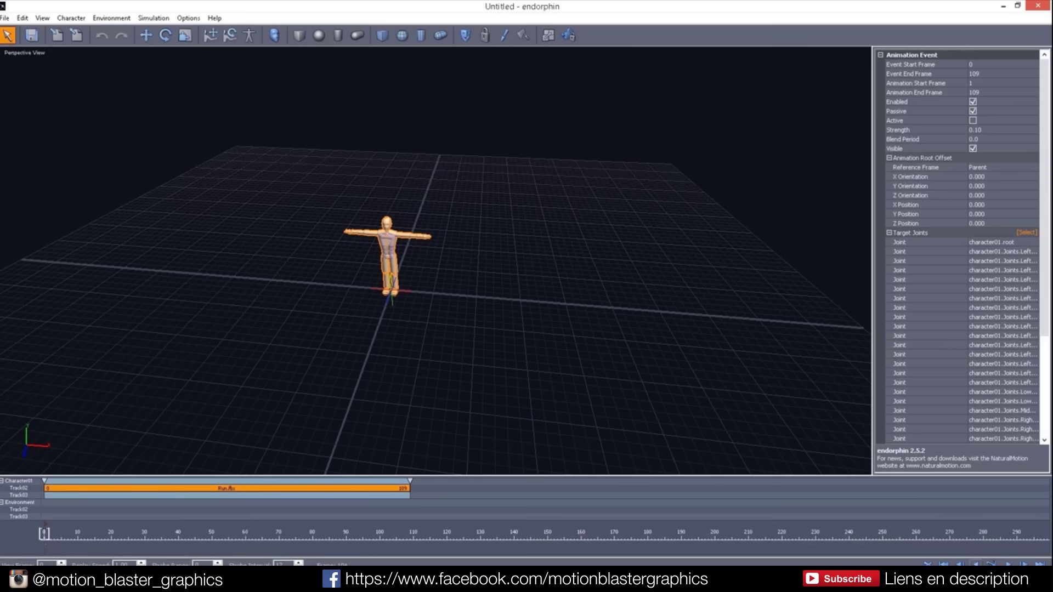
- Simulate the run animation twice, stopping each time, then rewind the timeline to frame 0
left_click(992, 564)
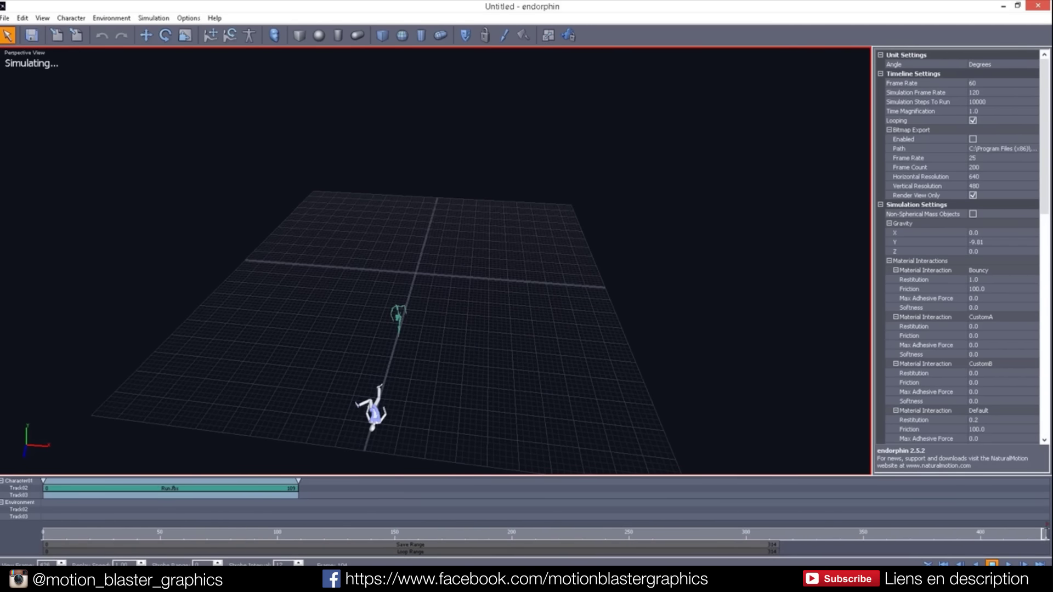
key("Escape")
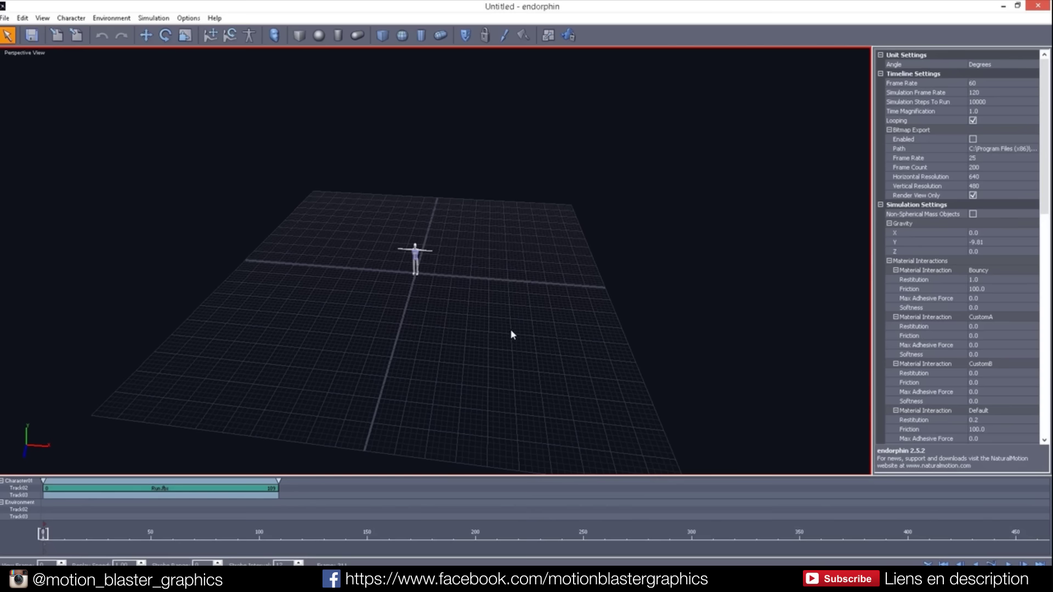
left_click(991, 563)
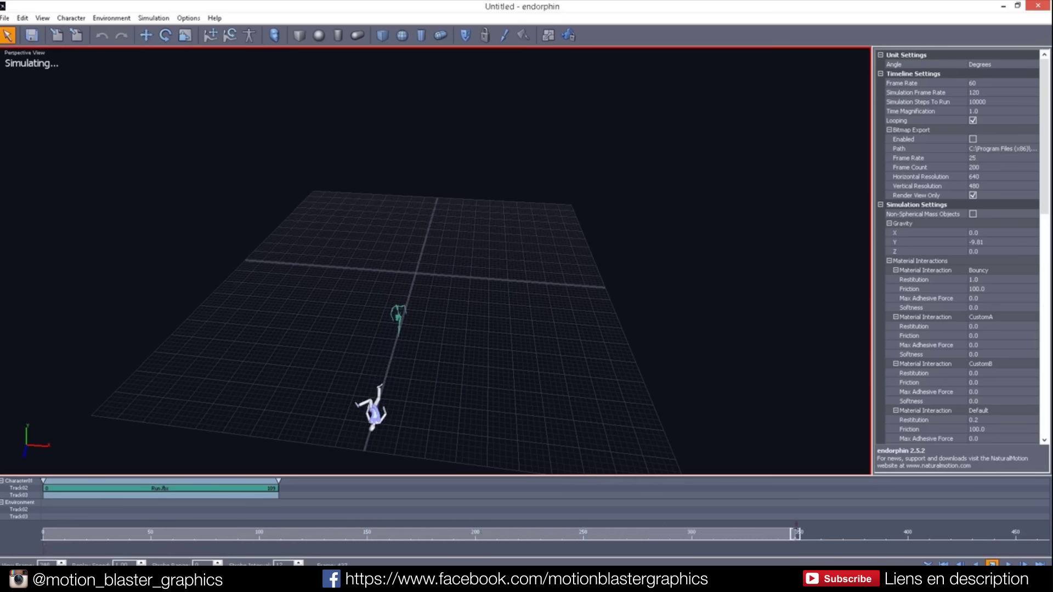
left_click(991, 563)
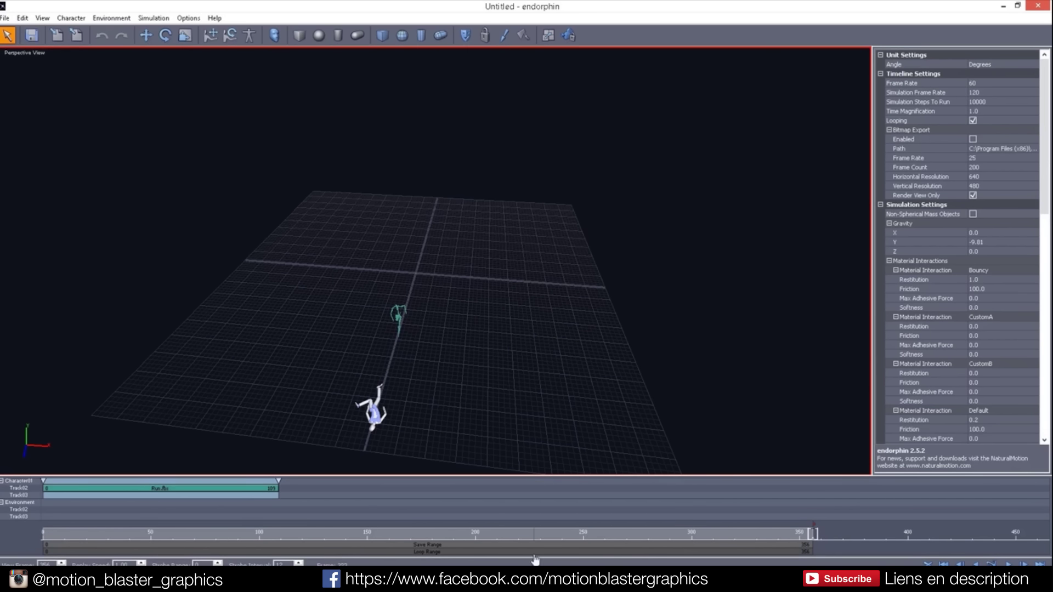
mouse_move(416, 545)
left_click(927, 564)
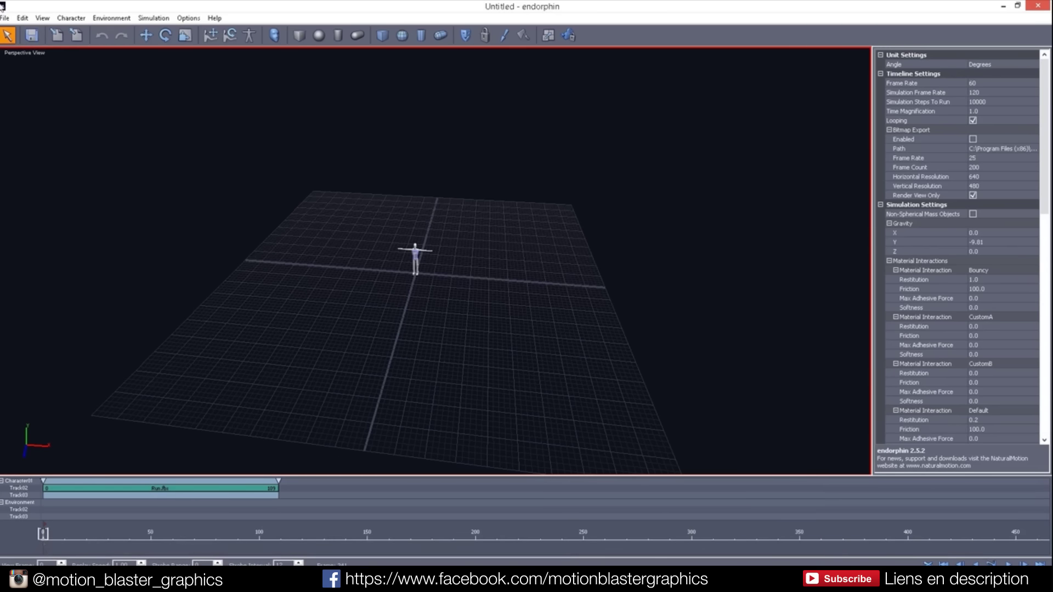
- Re-simulate the run and begin an Export All using the FBX 6.0 format
left_click(4, 17)
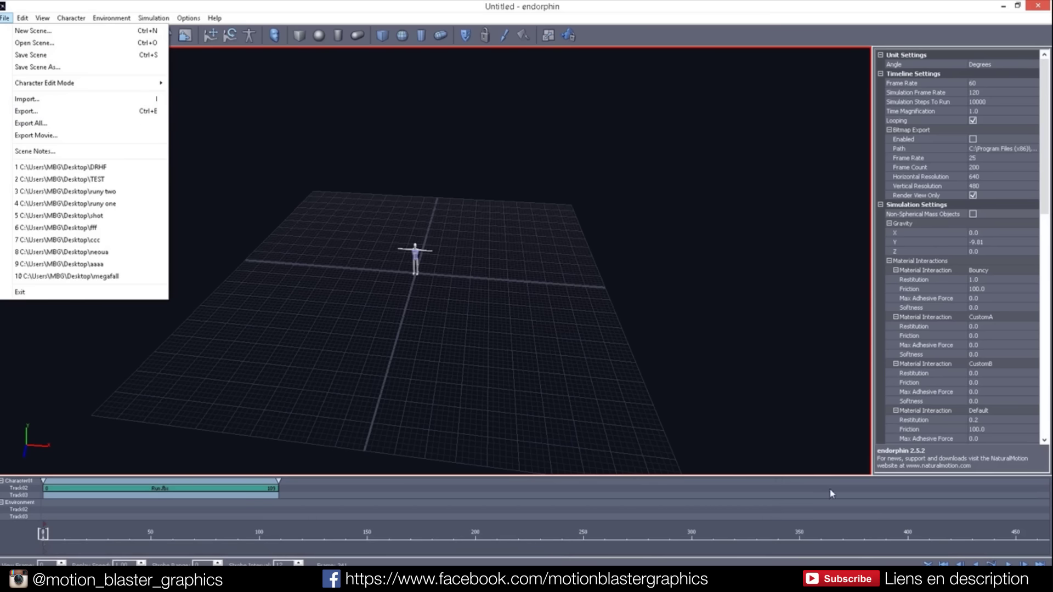
left_click(993, 564)
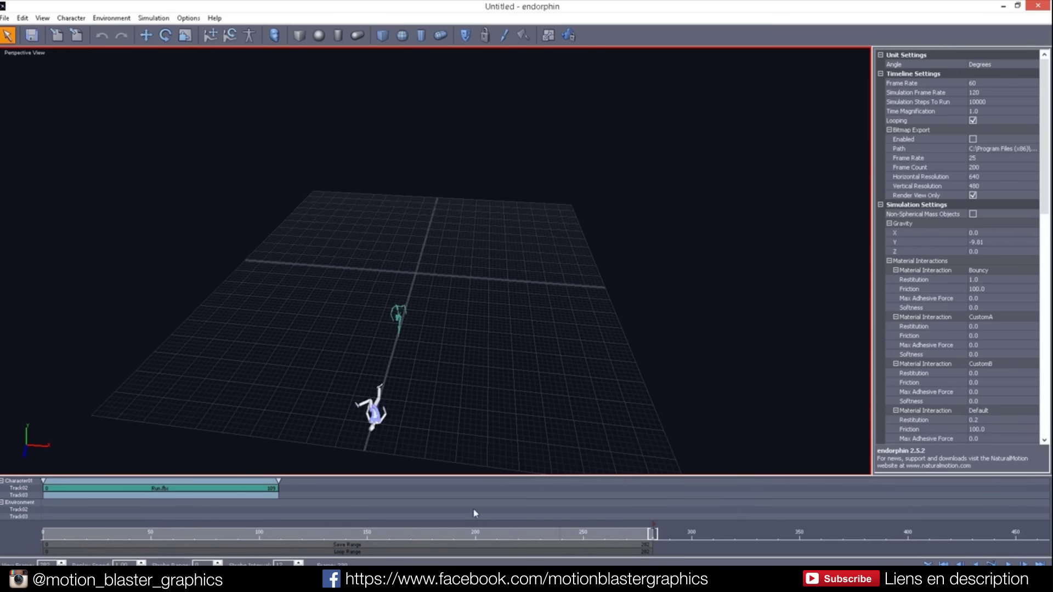
left_click(5, 19)
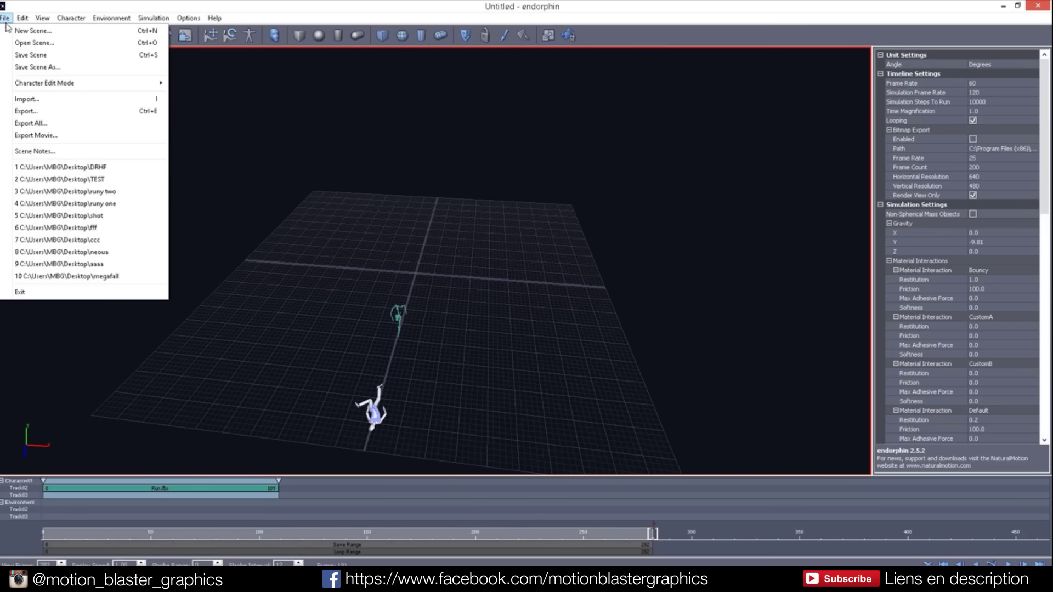
left_click(83, 124)
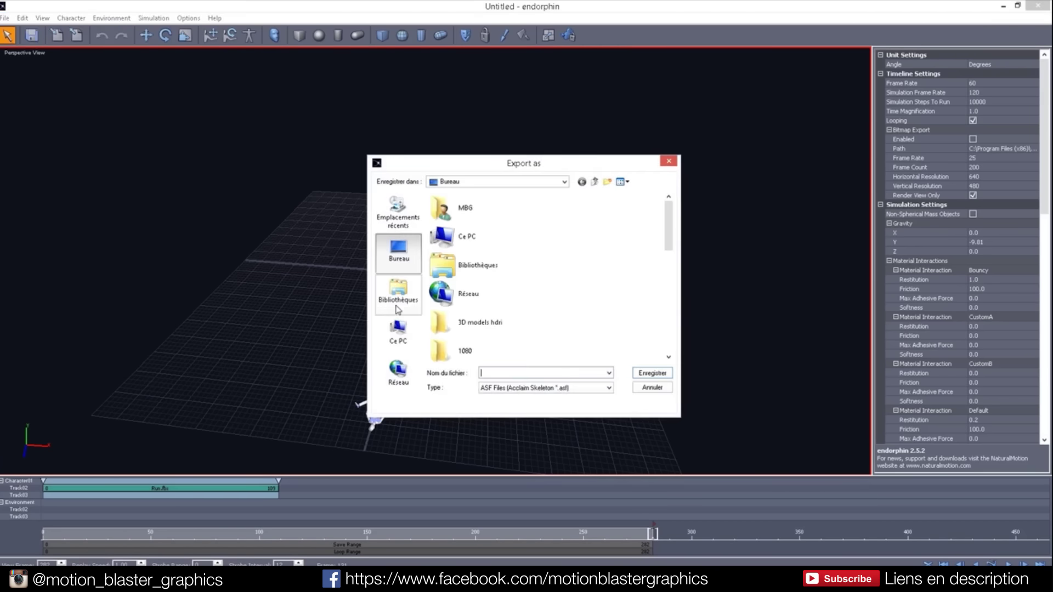
left_click(551, 388)
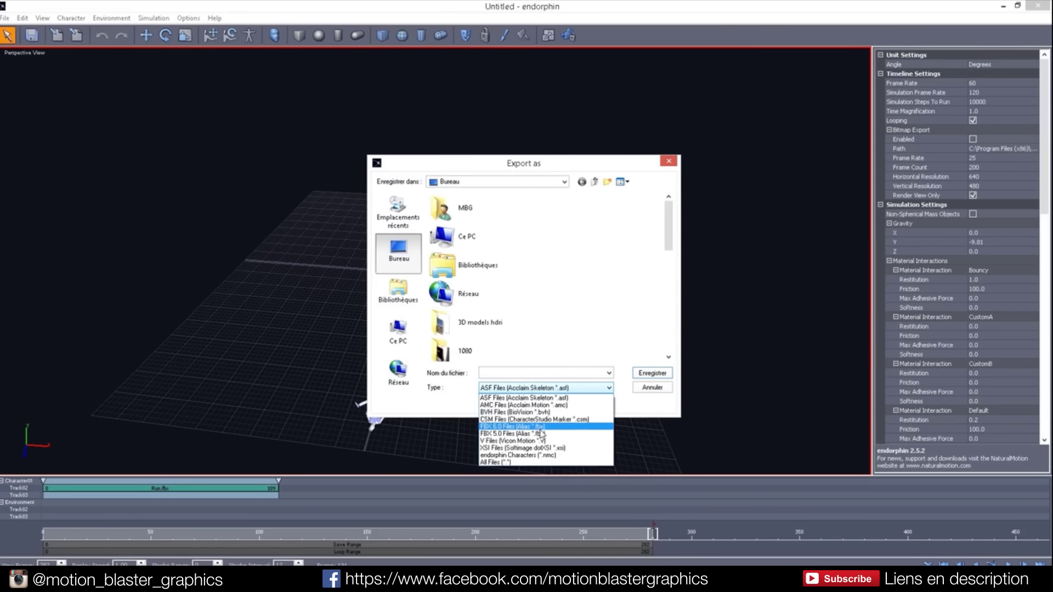
left_click(540, 427)
- Export as a single file named 'the run', then close endorphin without saving
left_click(529, 372)
type("the ru")
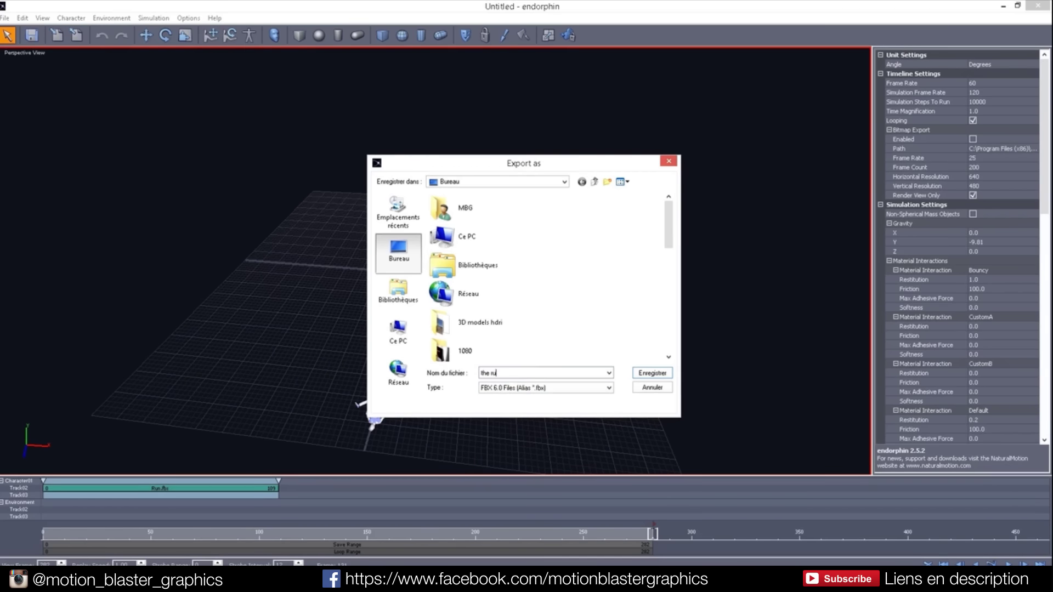
type("n")
key("Return")
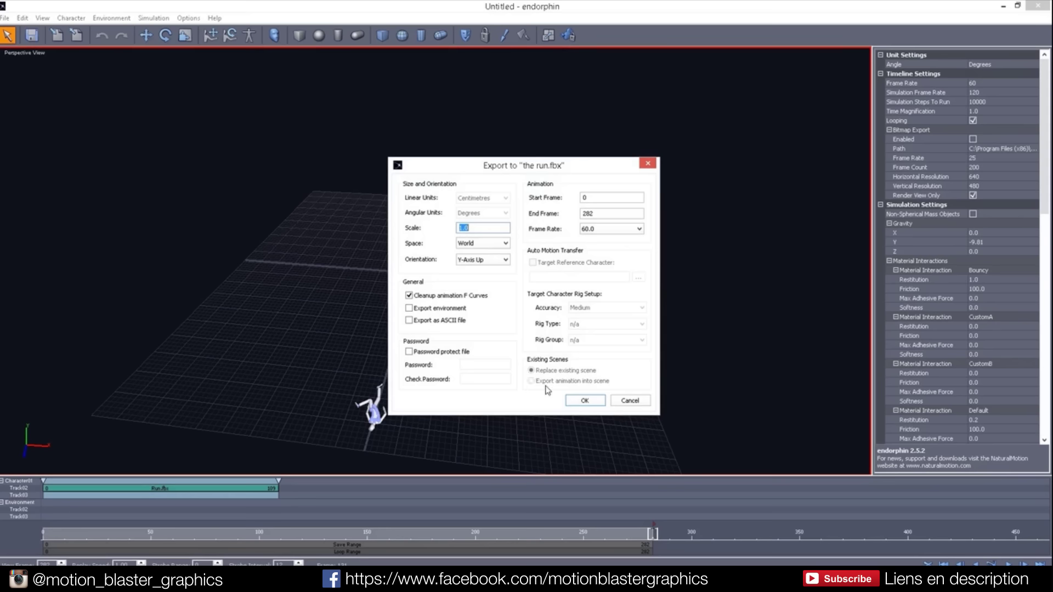
left_click(586, 402)
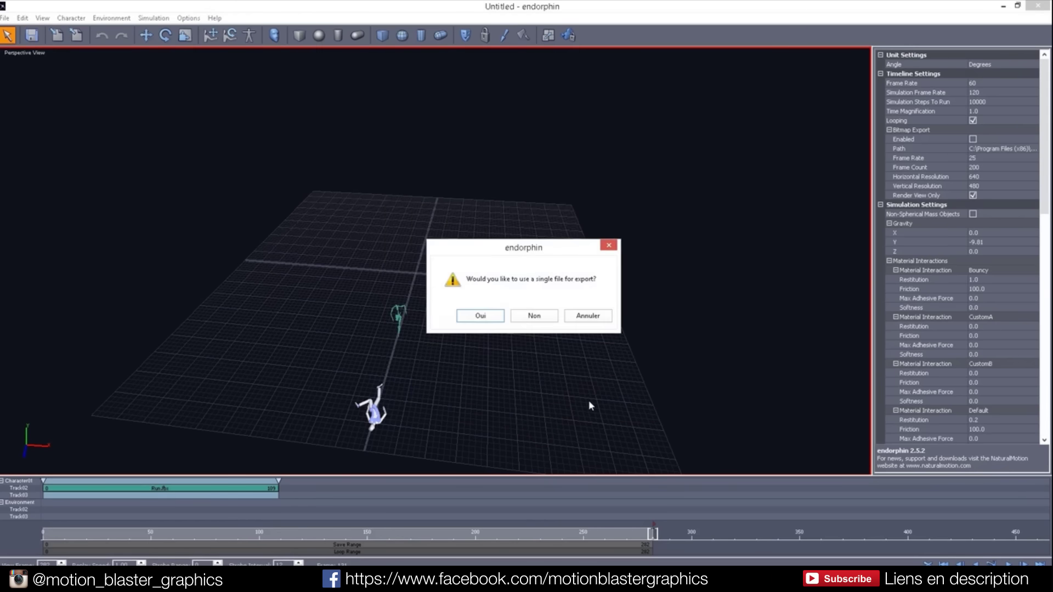
left_click(480, 316)
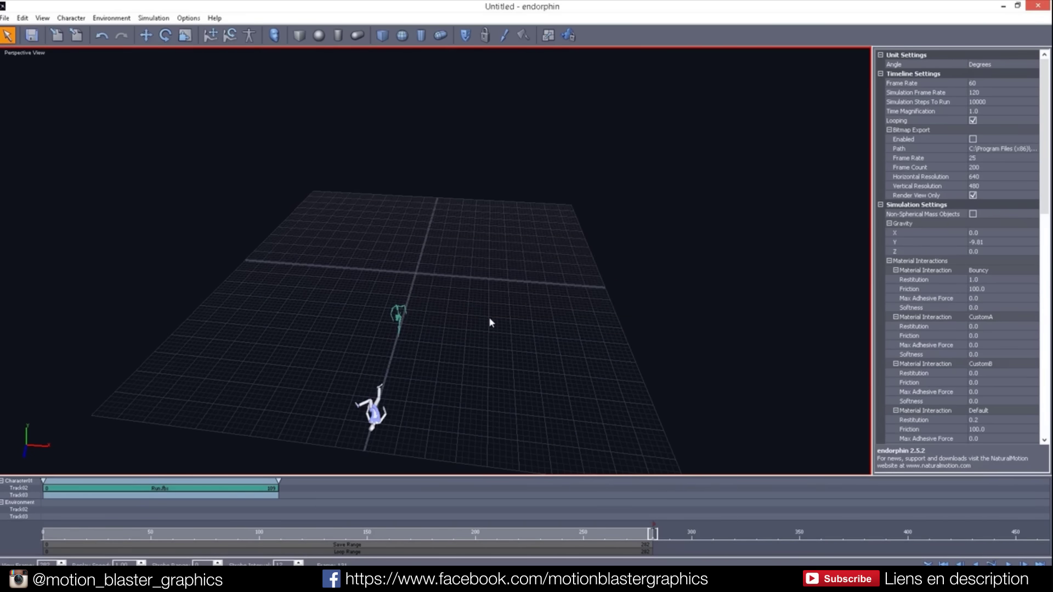
left_click(1042, 6)
left_click(550, 317)
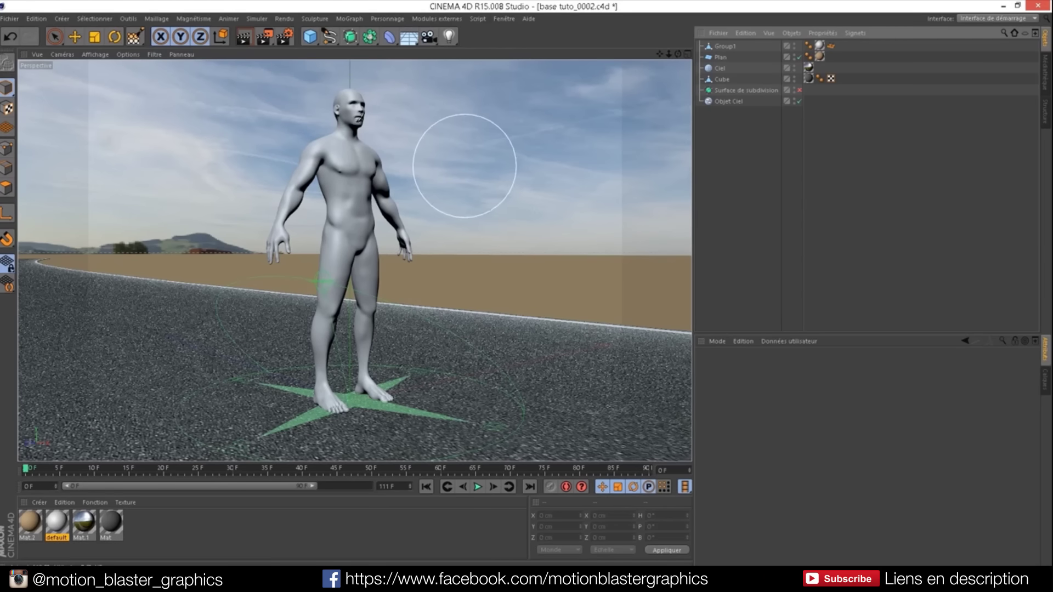
- Import the run.fbx from the desktop, accepting the default FBX settings and take
left_click(8, 34)
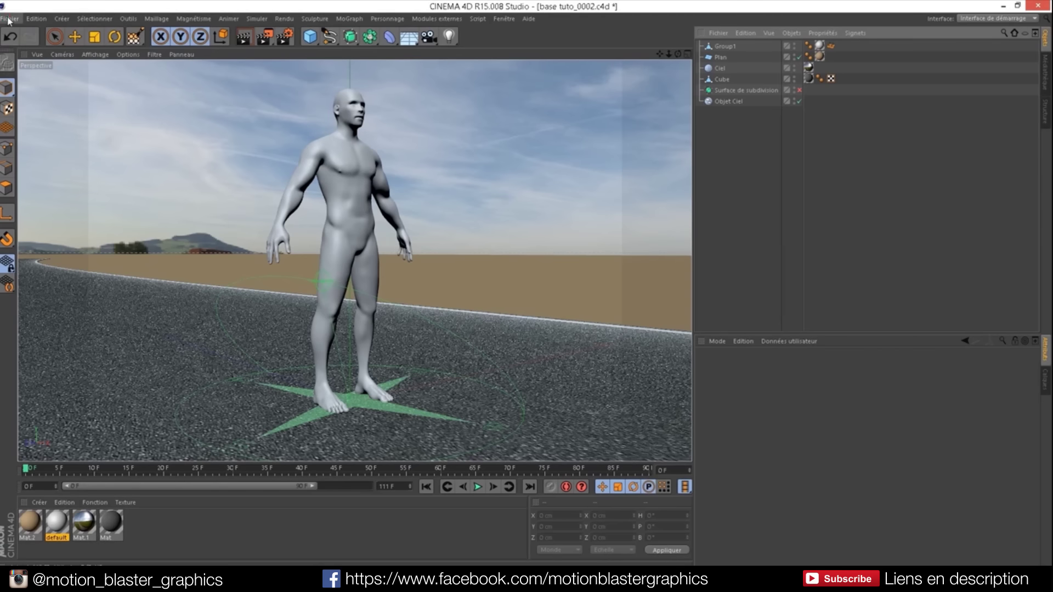
left_click(27, 63)
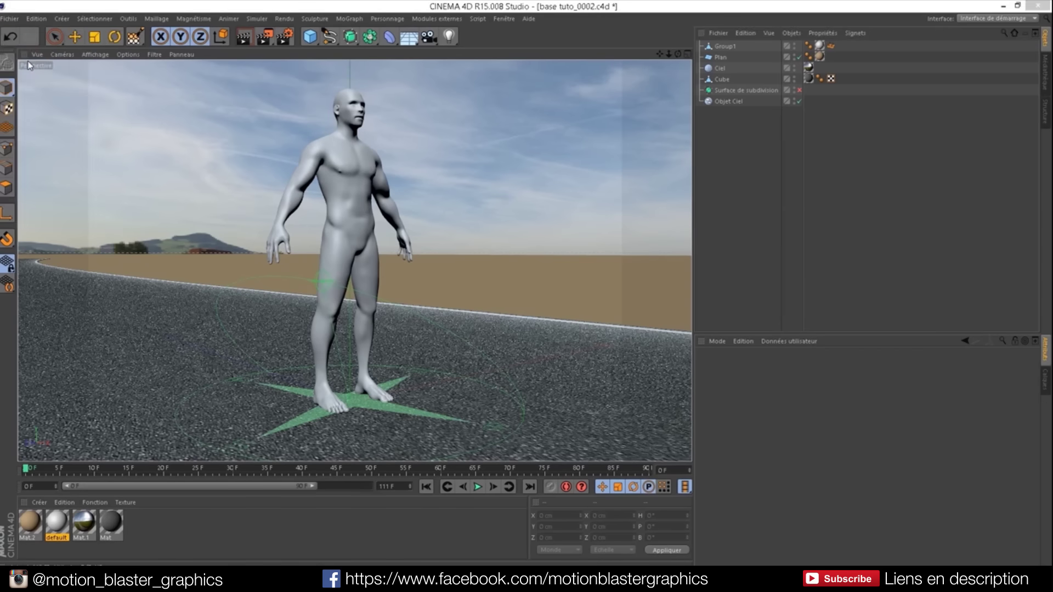
key("ctrl+o")
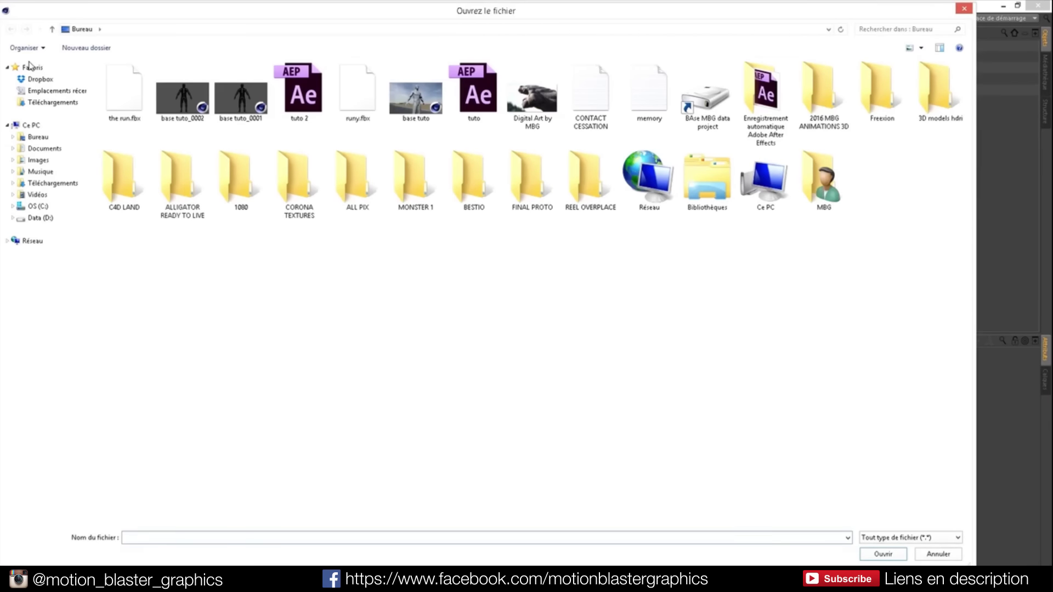
double_click(122, 102)
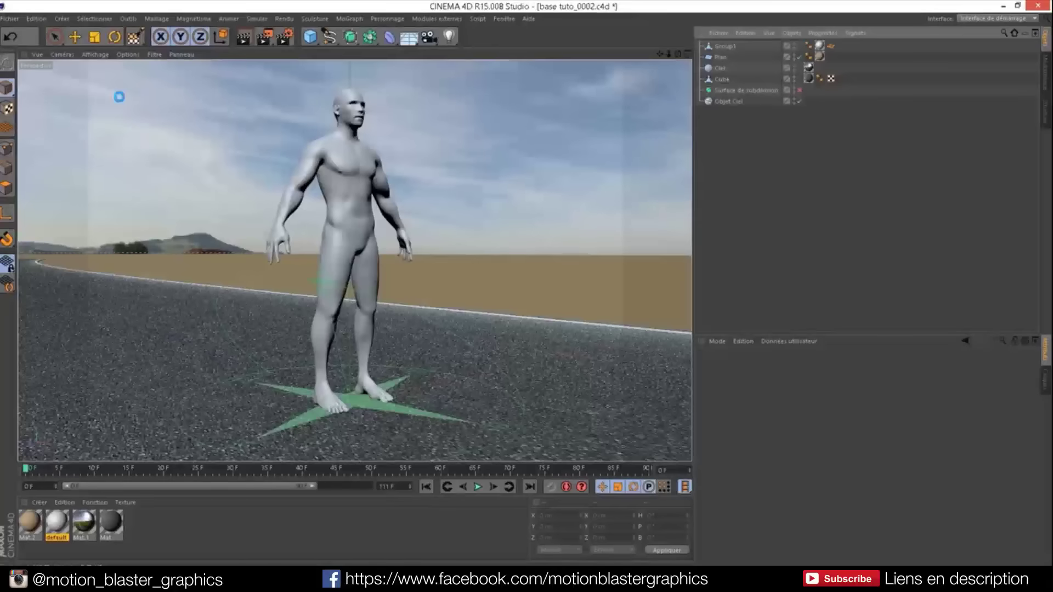
left_click(99, 207)
left_click(96, 276)
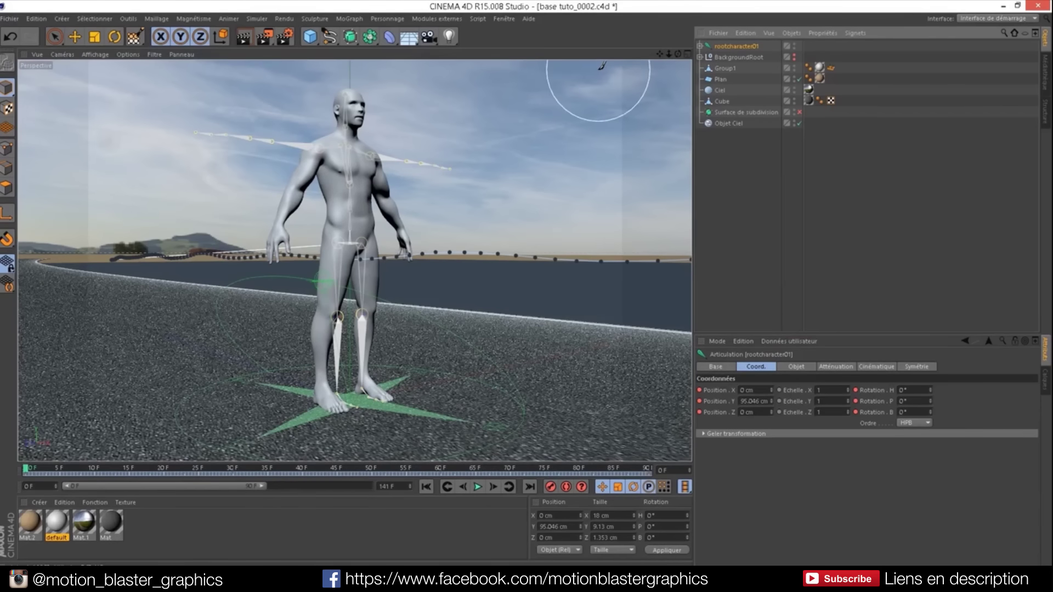
- Lower the ground plane Plan to Position Y -45 cm
mouse_move(678, 53)
left_mouse_down()
mouse_move(620, 60)
mouse_move(479, 45)
left_mouse_up()
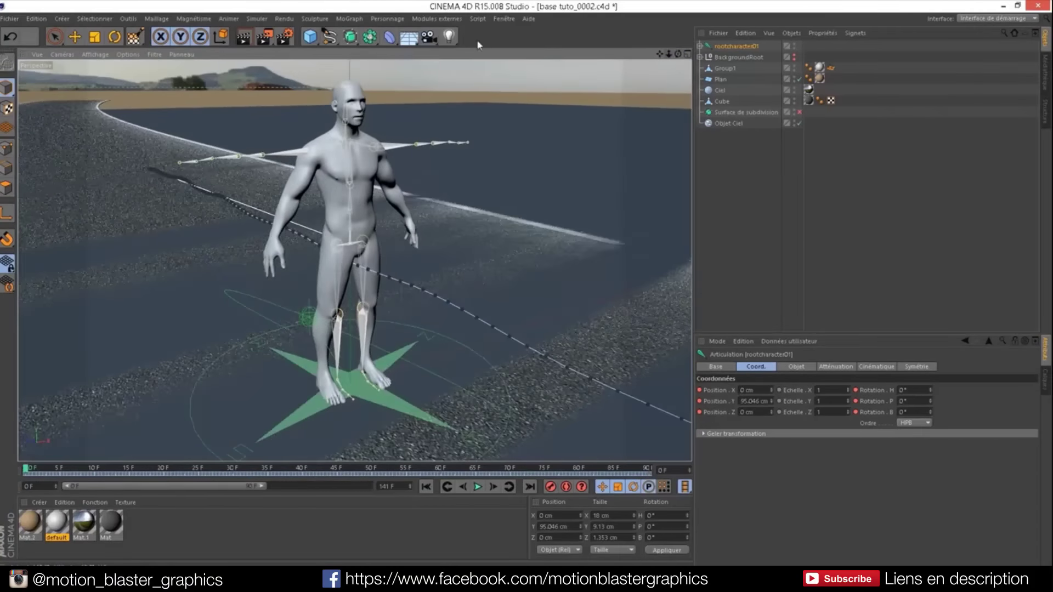
left_click(718, 80)
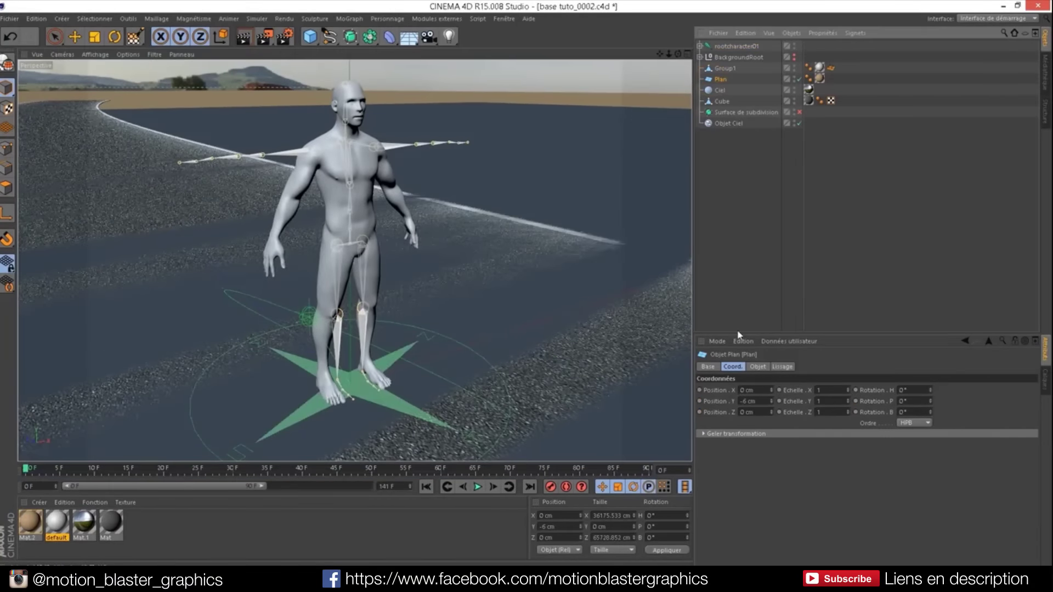
left_click(758, 366)
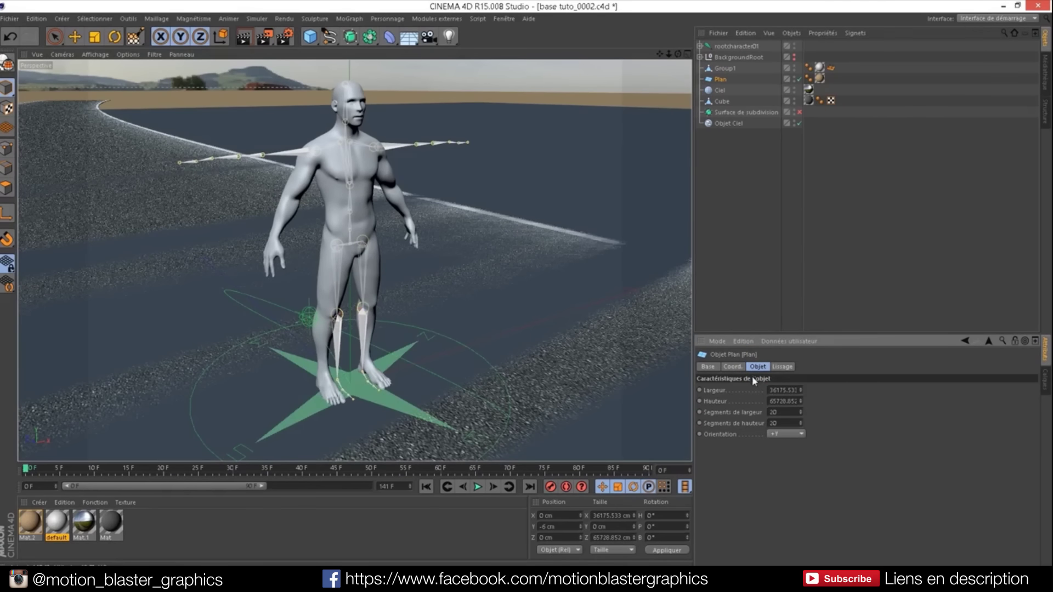
left_click(732, 366)
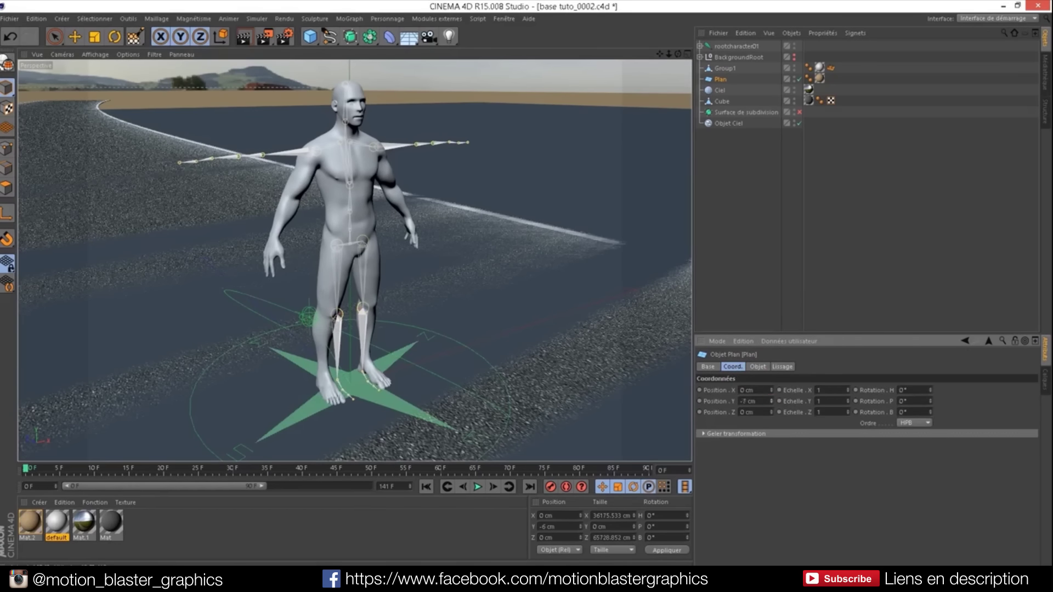
left_click_drag(771, 401, 771, 417)
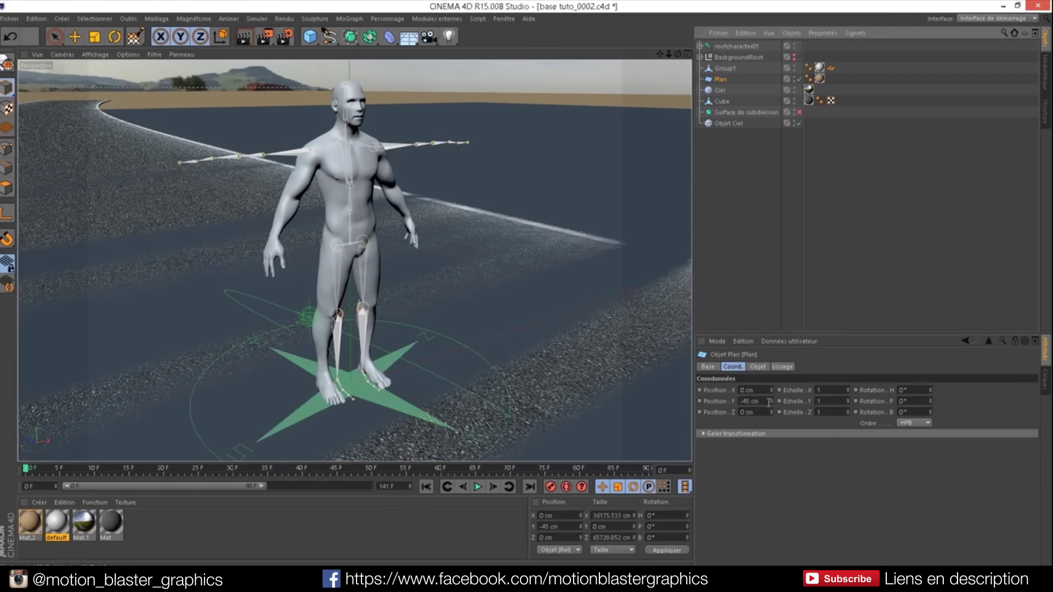
- Set the road Cube to Position Y -5 cm and fill the viewport with the front view
left_click(722, 101)
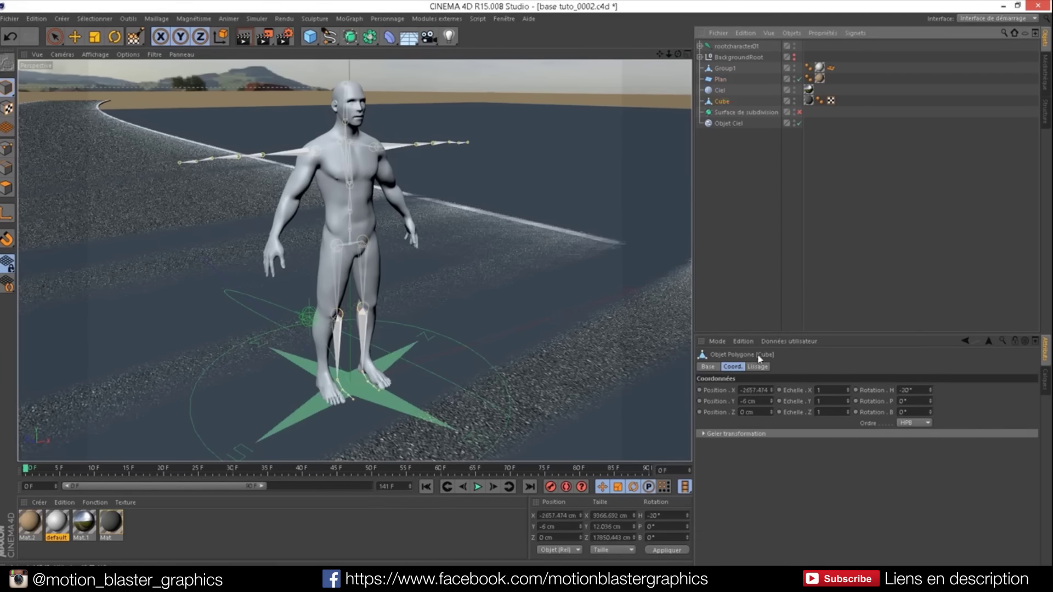
left_click_drag(771, 401, 772, 409)
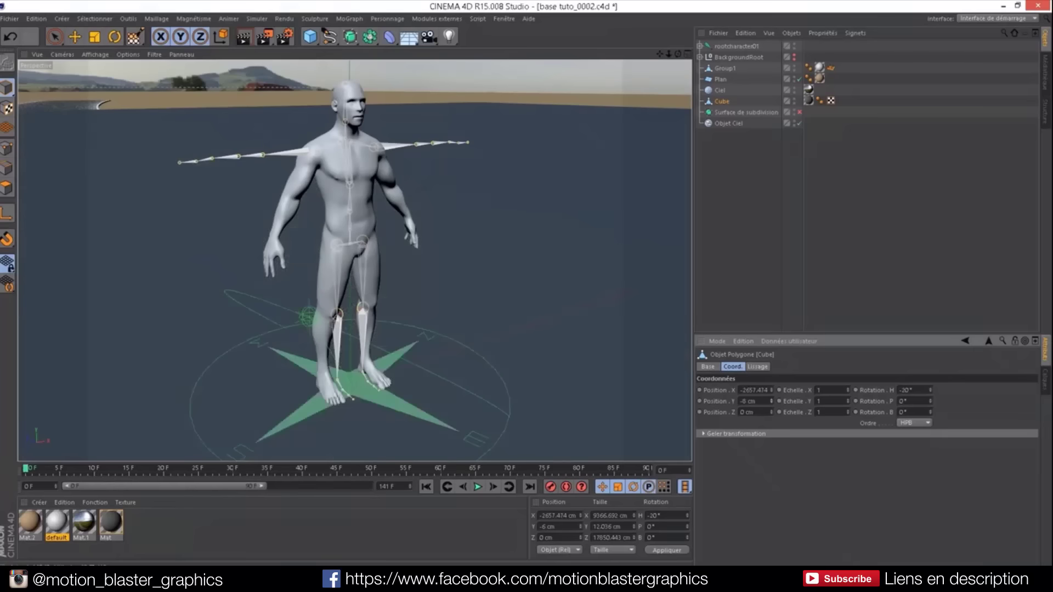
left_click_drag(771, 400, 771, 398)
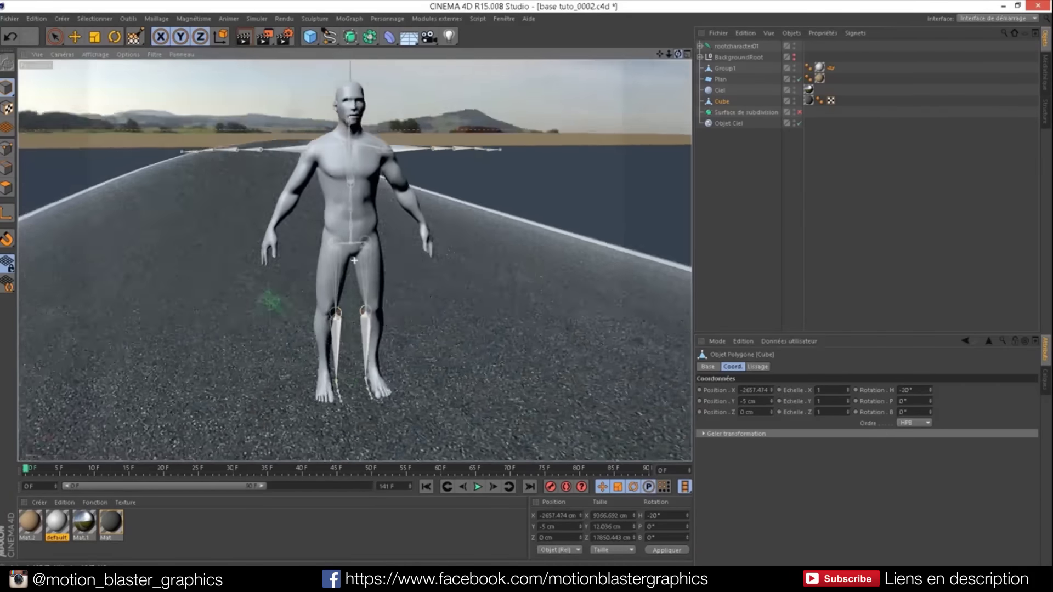
left_click(687, 54)
left_click(687, 263)
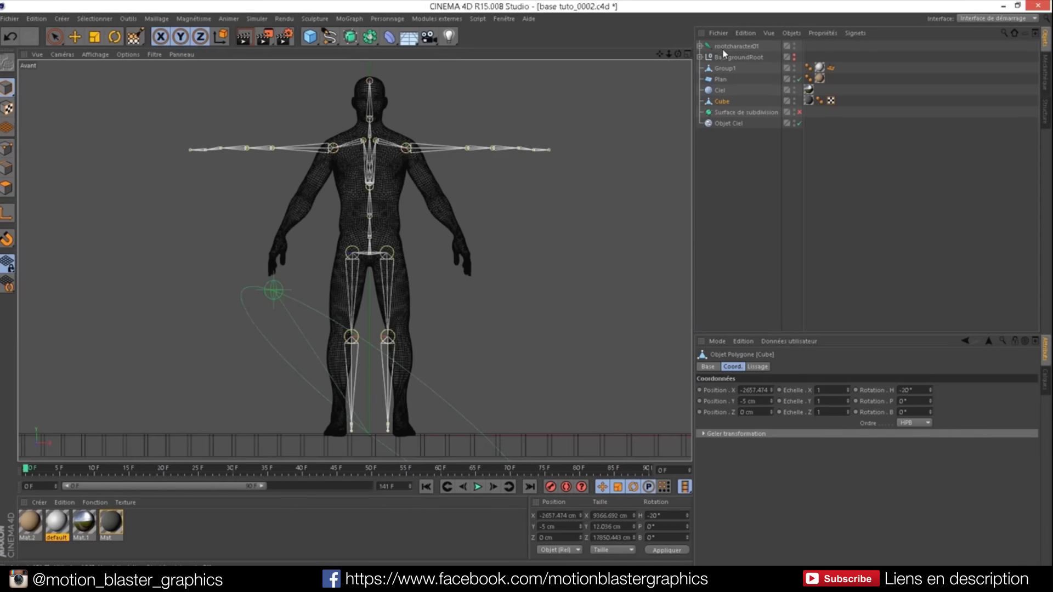
- Expand the rootcharacter01 hierarchy, select the left shoulder joint and activate the Rotate tool
right_click(724, 49)
left_click(784, 257)
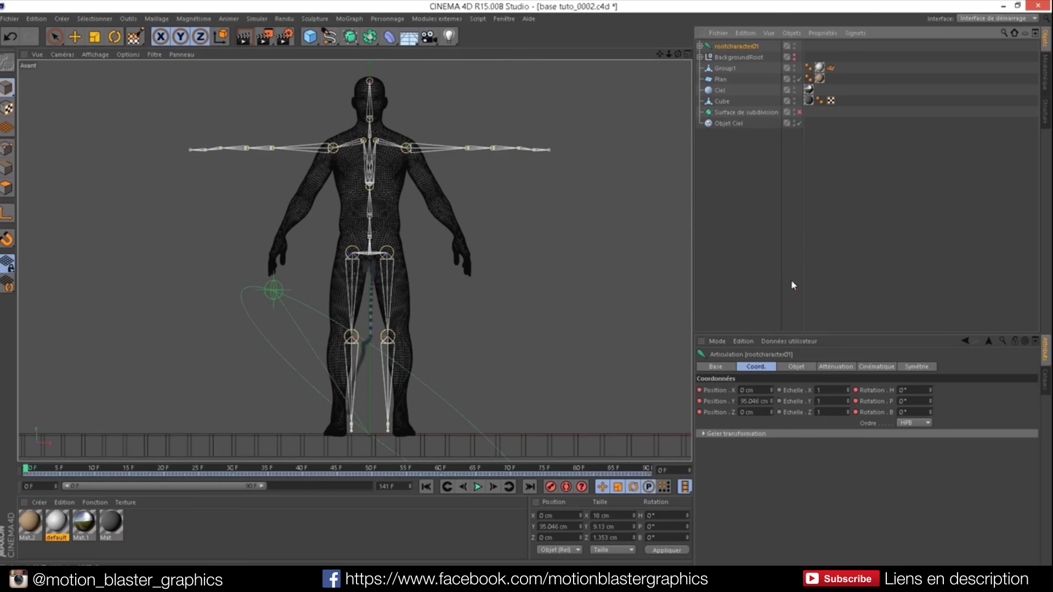
right_click(724, 46)
left_click(779, 321)
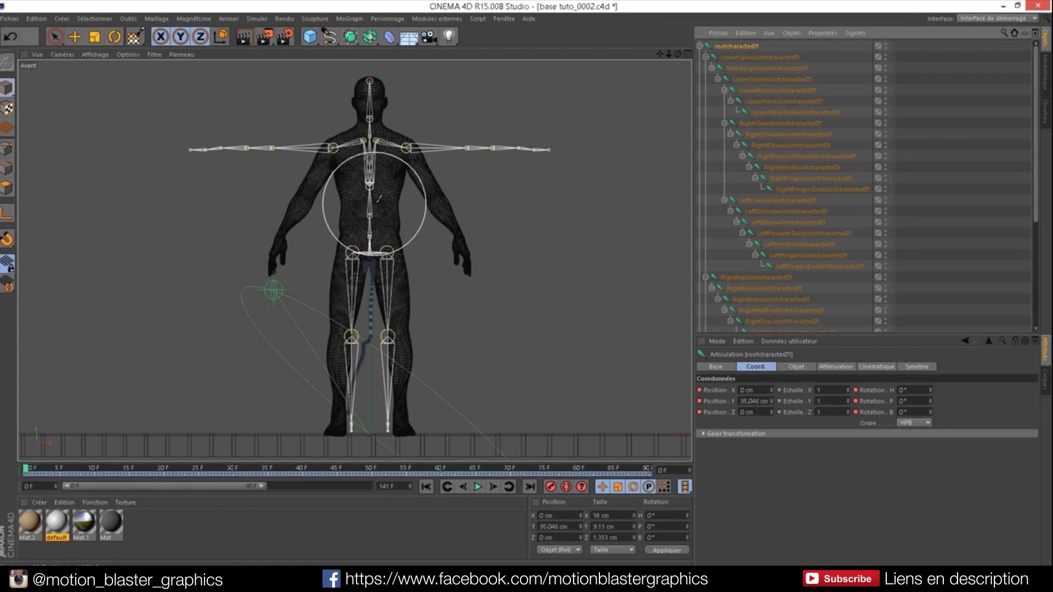
left_click(787, 201)
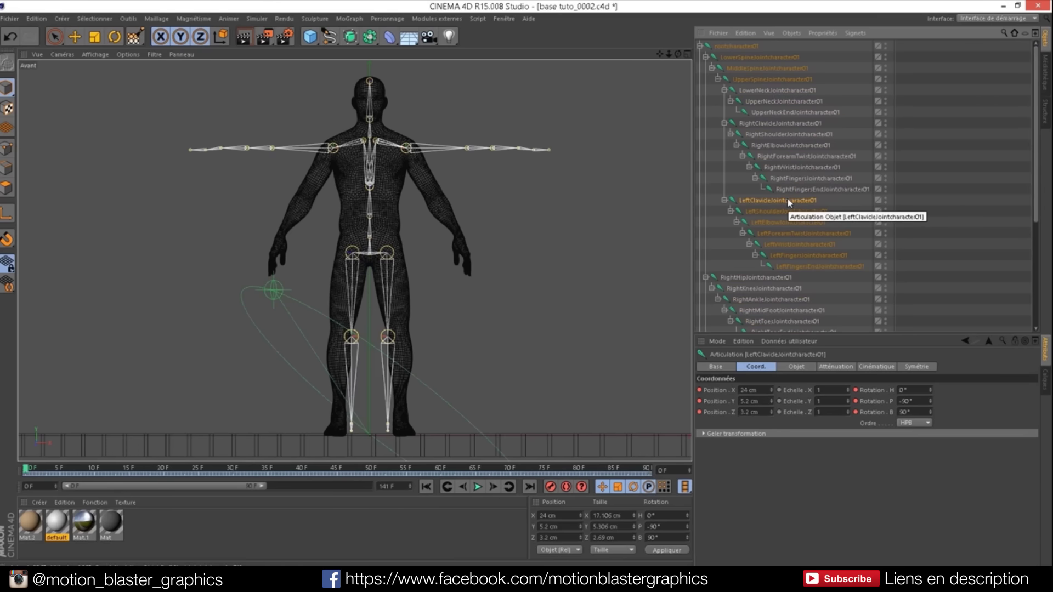
left_click(789, 211)
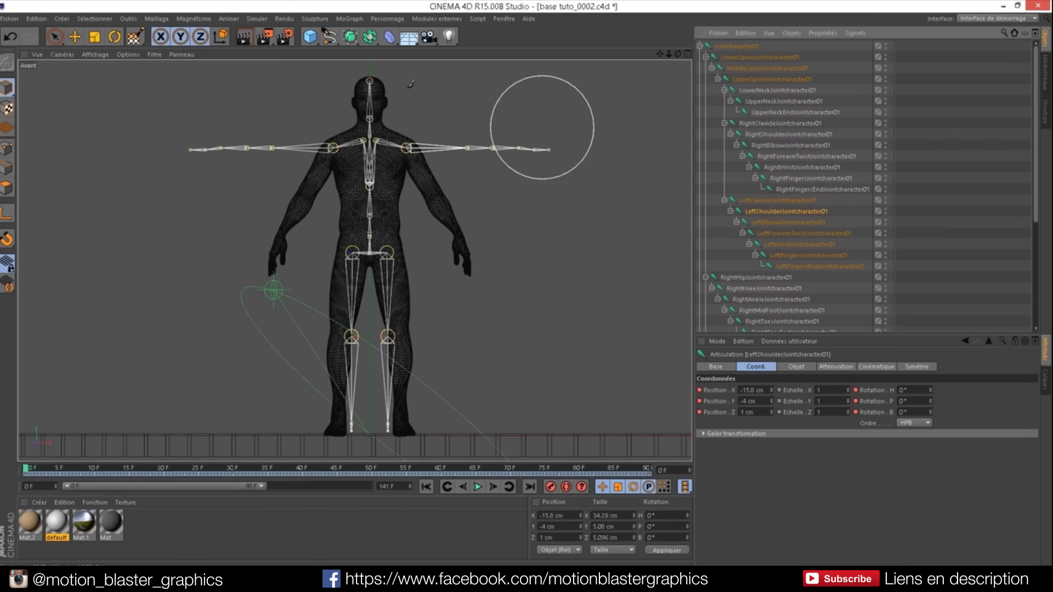
left_click(115, 36)
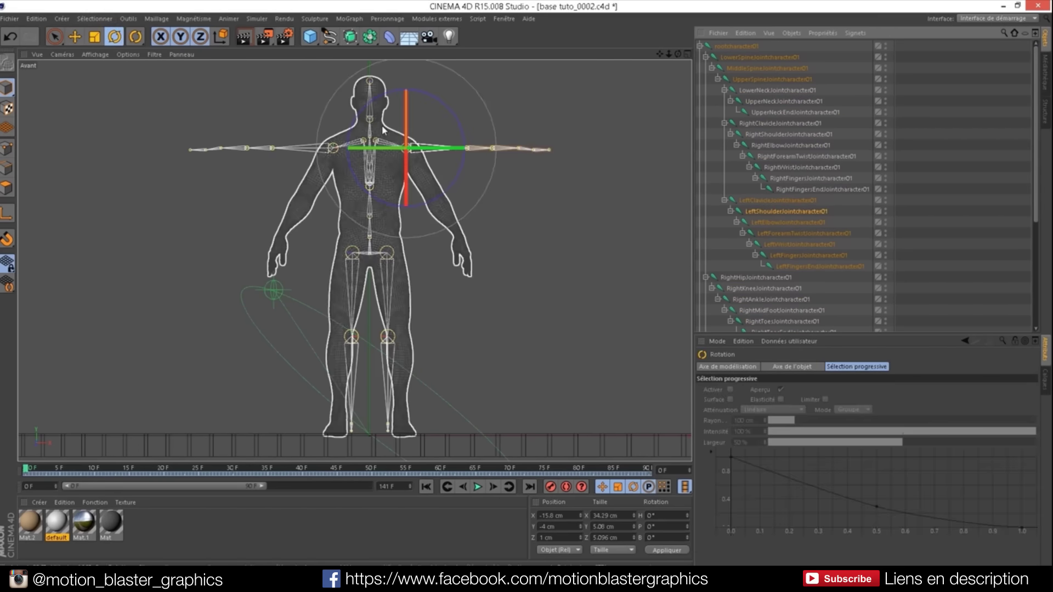
- Trial-rotate both arms down, then return to the first frame, restoring the T-pose
left_click(430, 97)
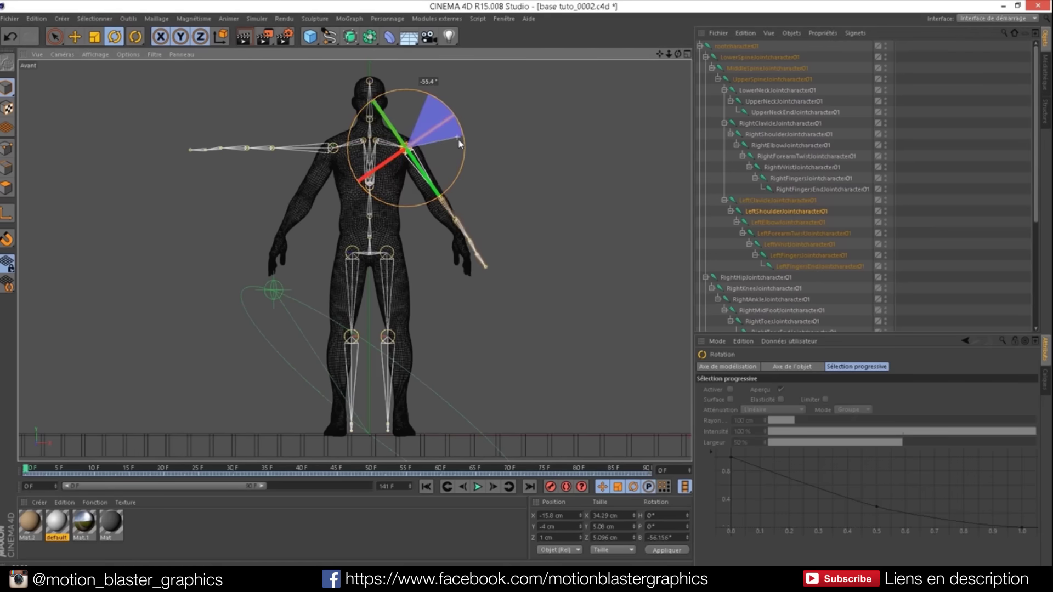
left_click_drag(453, 130, 525, 178)
left_click(785, 134)
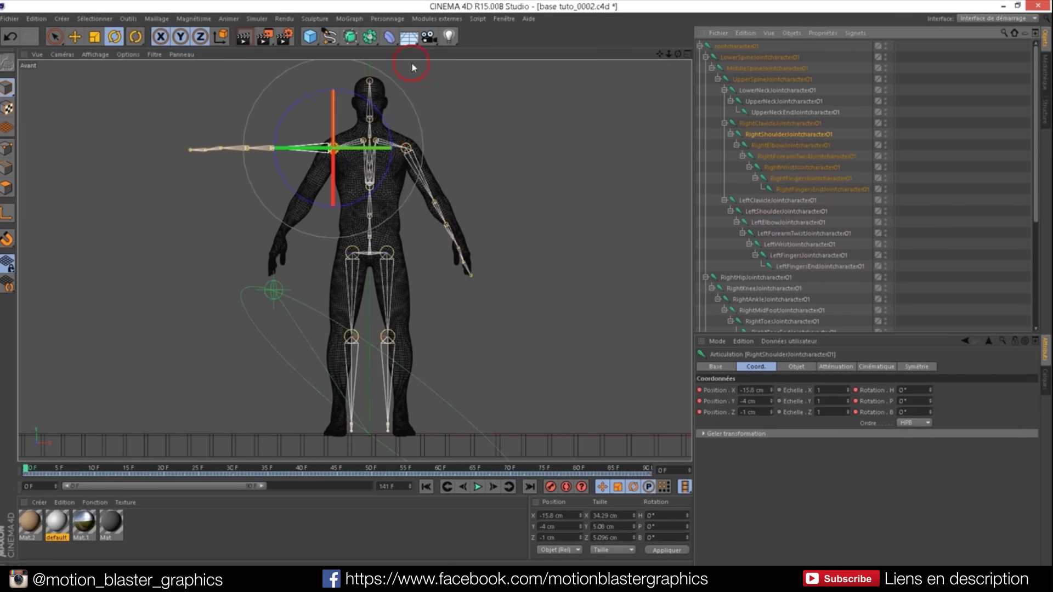
mouse_move(305, 95)
left_mouse_down()
mouse_move(277, 151)
mouse_move(278, 143)
left_mouse_up()
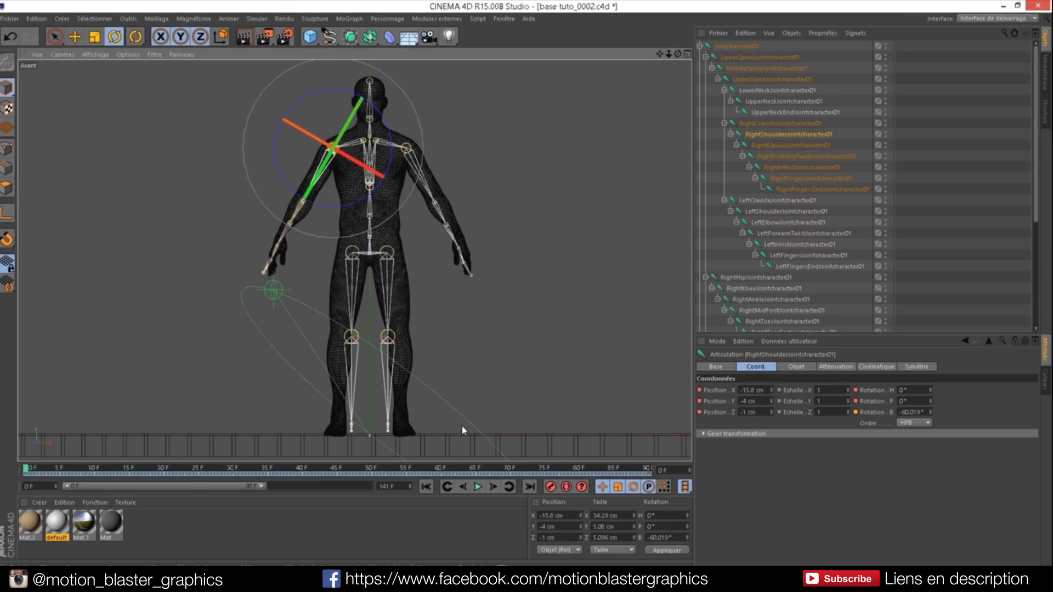
left_click(426, 486)
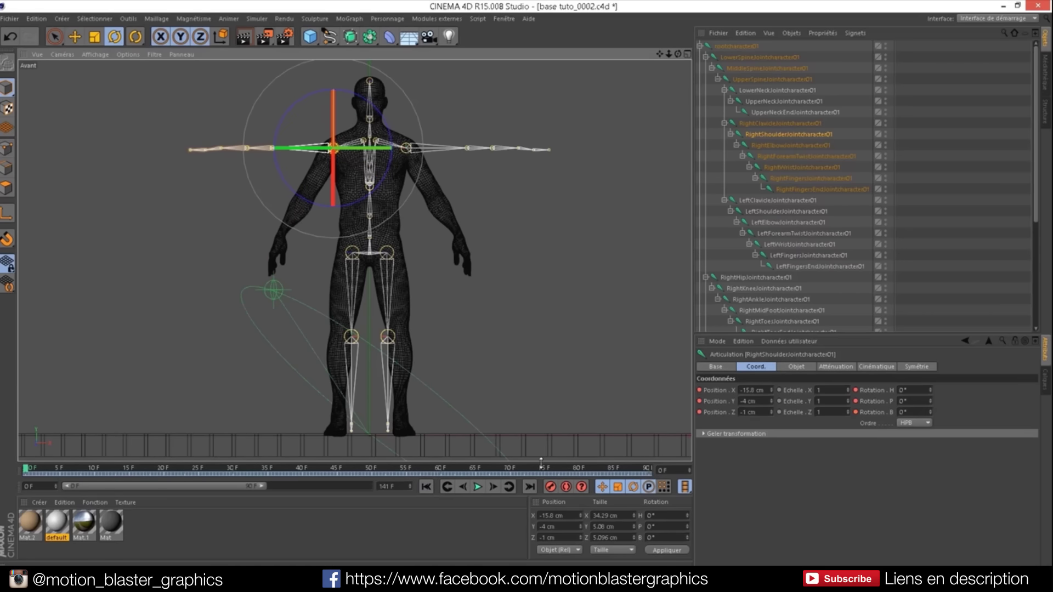
- Browse the skeleton's joints down to the right ankle and turn on Auto Key
left_click(785, 244)
left_click(787, 157)
left_click(779, 113)
left_click(779, 178)
left_click(778, 221)
left_click(779, 266)
left_click(774, 300)
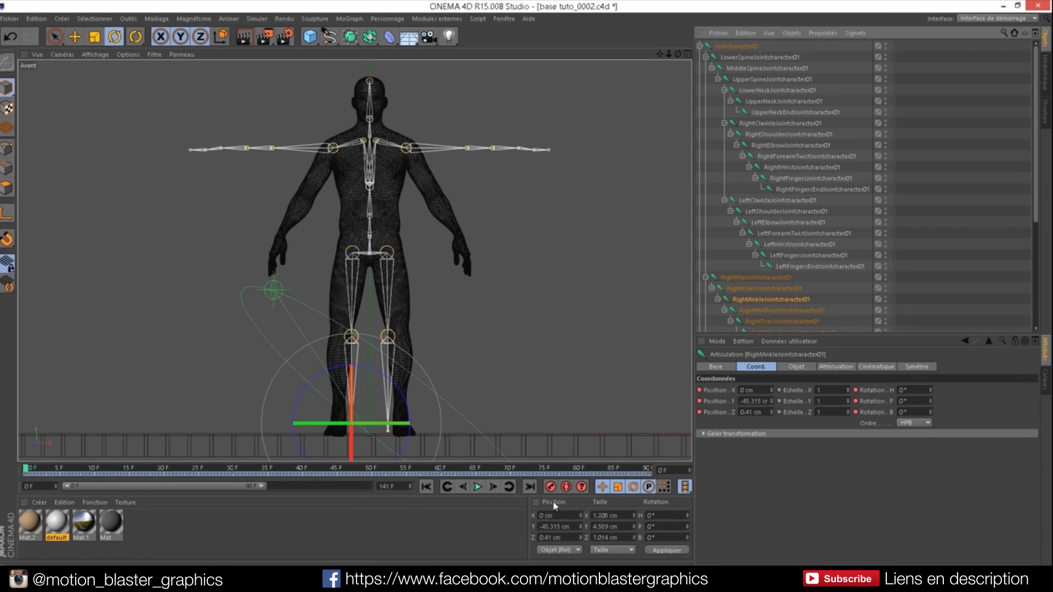
left_click(566, 487)
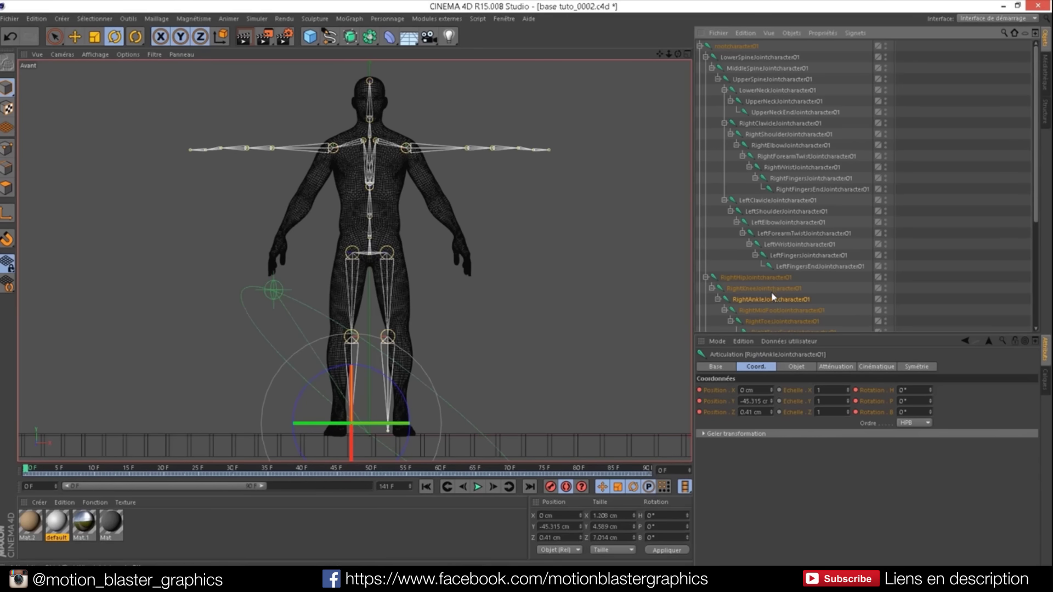
- Rotate the left shoulder down to about -59° and the right shoulder to about -58°
left_click(781, 214)
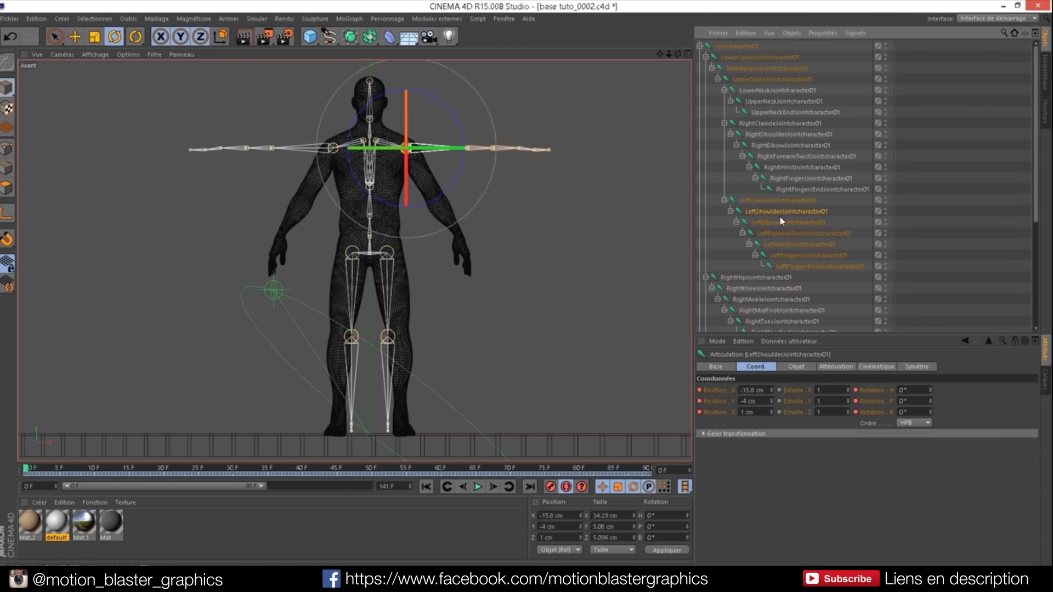
left_click_drag(429, 96, 451, 144)
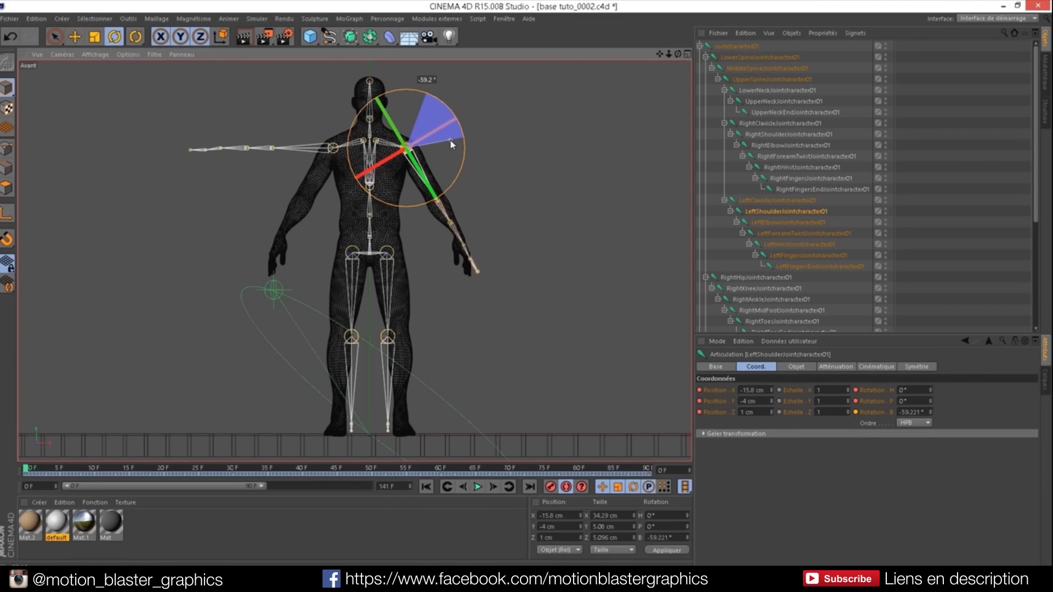
left_click_drag(451, 145, 449, 146)
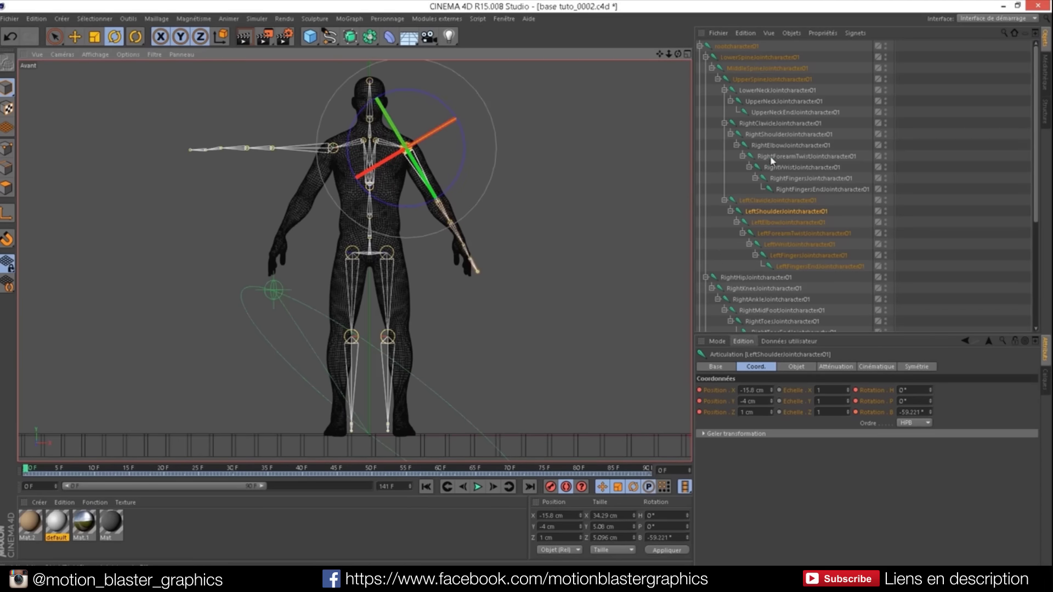
left_click(778, 134)
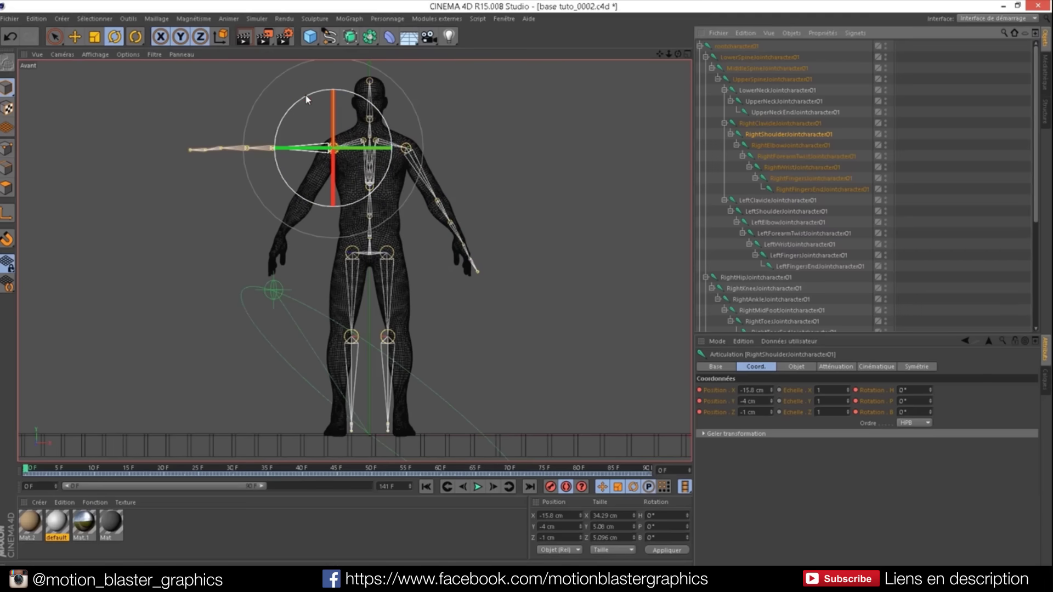
left_click_drag(305, 94, 284, 148)
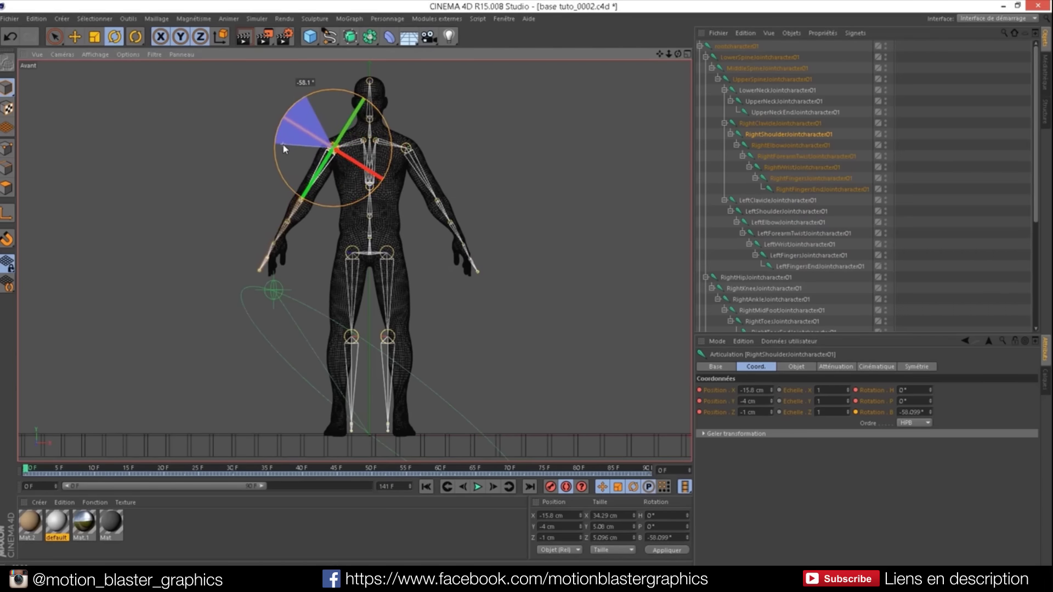
left_click_drag(390, 189, 389, 189)
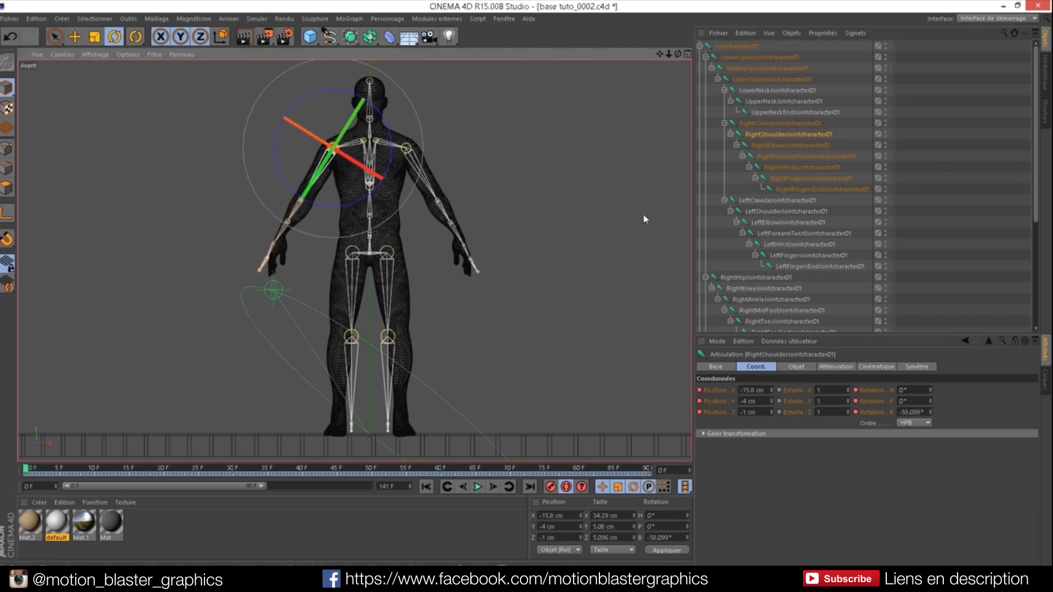
- Browse through the skeleton's joints down to the right mid-foot joint
left_click(768, 68)
left_click(776, 102)
left_click(790, 167)
left_click(787, 199)
left_click(790, 236)
left_click(784, 266)
left_click(761, 278)
left_click(768, 311)
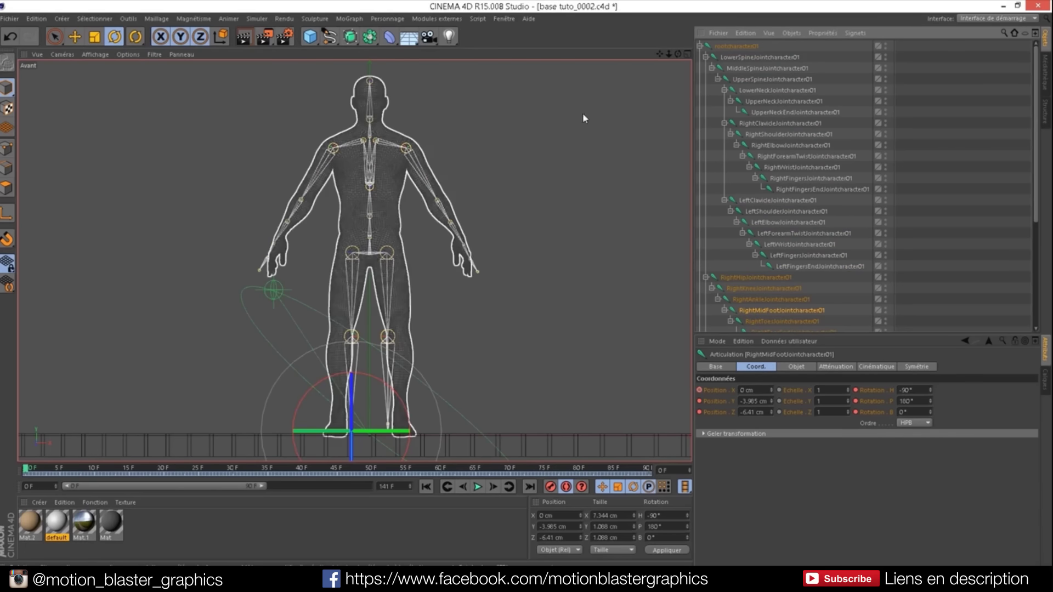
- Marquee-select the Group1 mesh together with all 34 skeleton joints in the Object Manager
middle_click(677, 58)
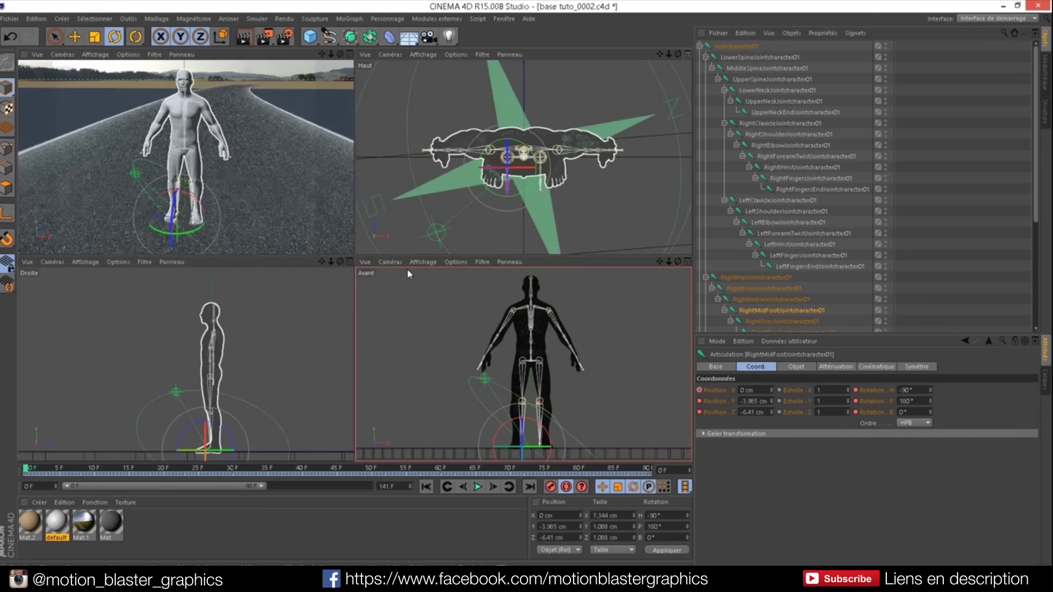
middle_click(329, 274)
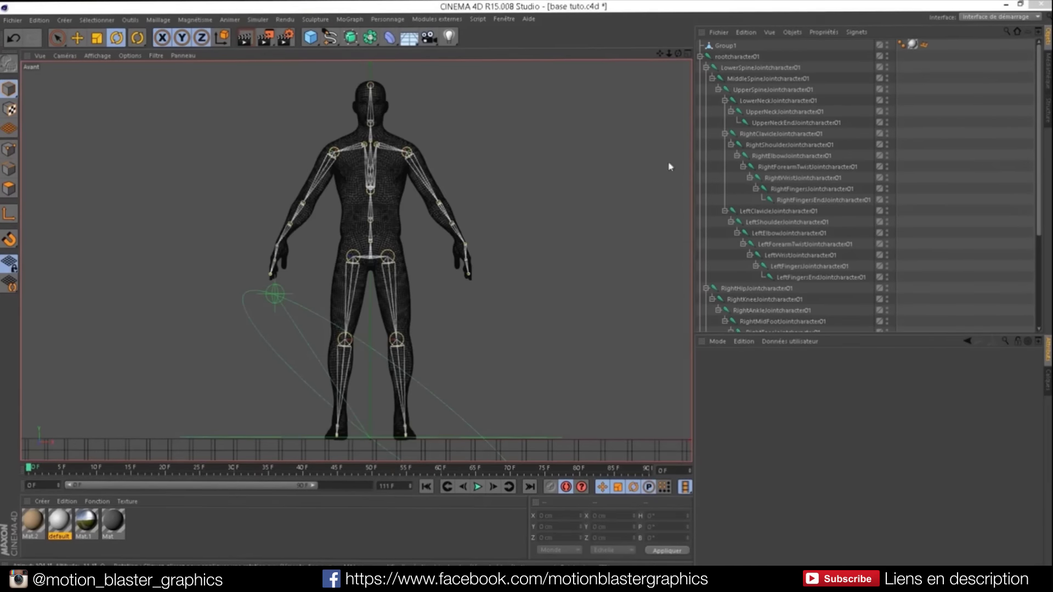
left_click_drag(1038, 154, 1041, 230)
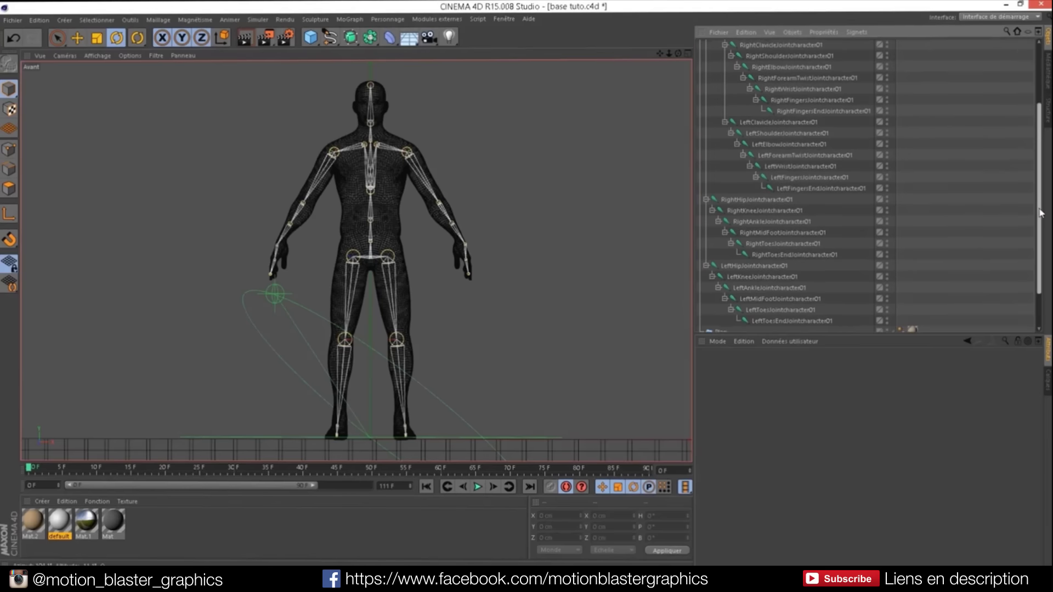
mouse_move(861, 290)
left_mouse_down()
mouse_move(798, 219)
mouse_move(717, 7)
mouse_move(706, 13)
left_mouse_up()
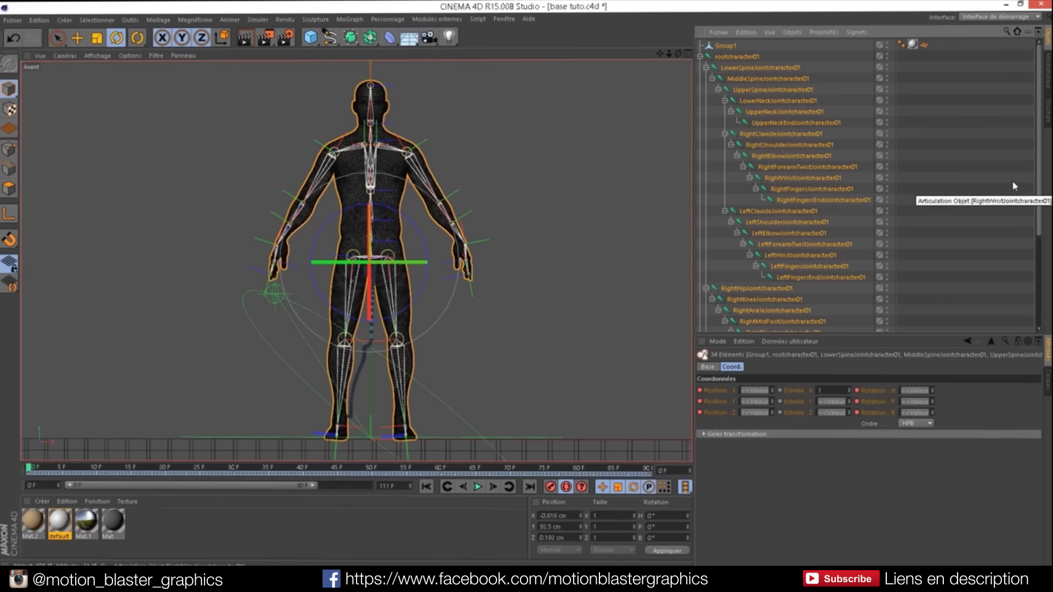
left_click_drag(1038, 184, 1041, 249)
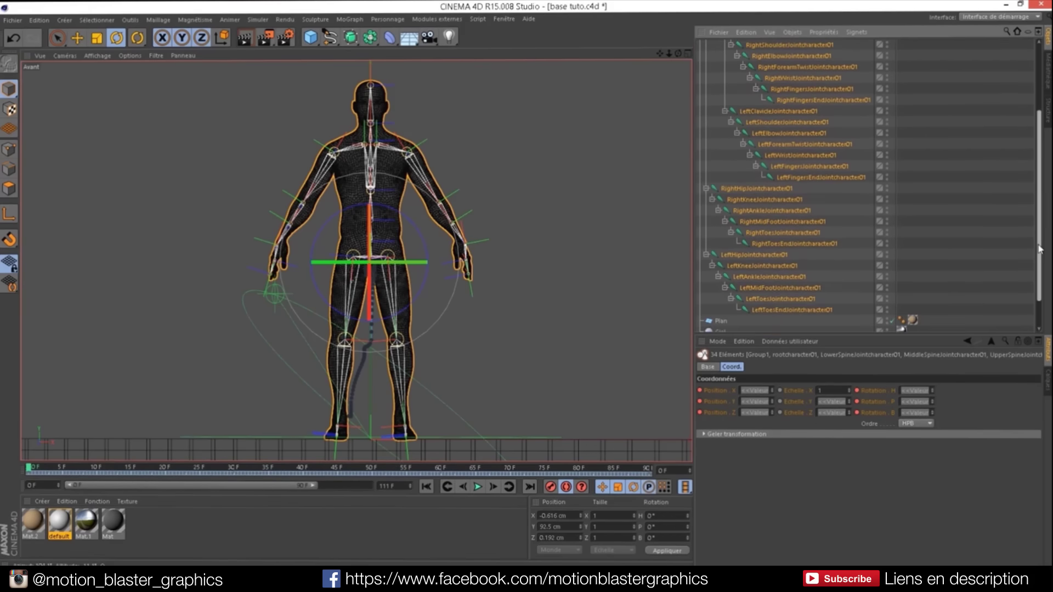
scroll(910, 97, "up", 3)
scroll(910, 96, "up", 2)
scroll(910, 96, "up", 2)
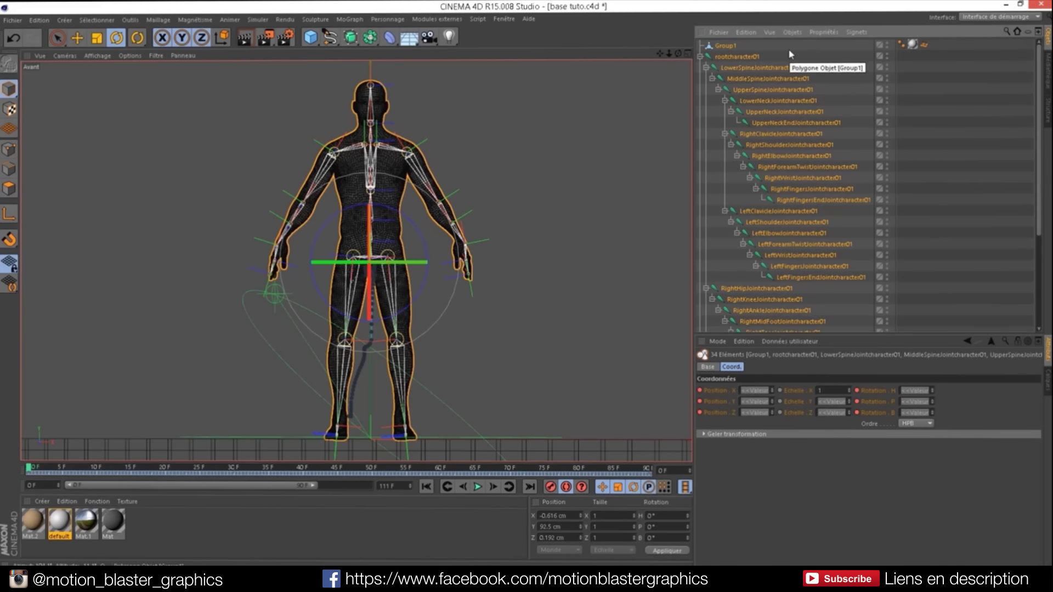
left_click(393, 20)
mouse_move(404, 47)
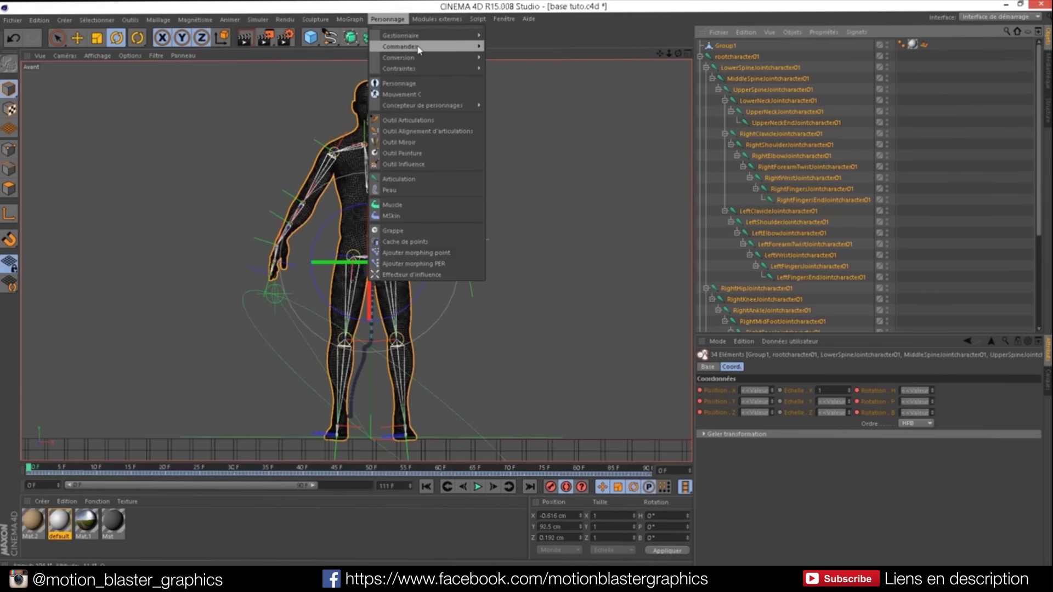
- Bind the mesh with Personnage > Commandes > Lier, select Peau, and turn Auto Key off
left_click(509, 63)
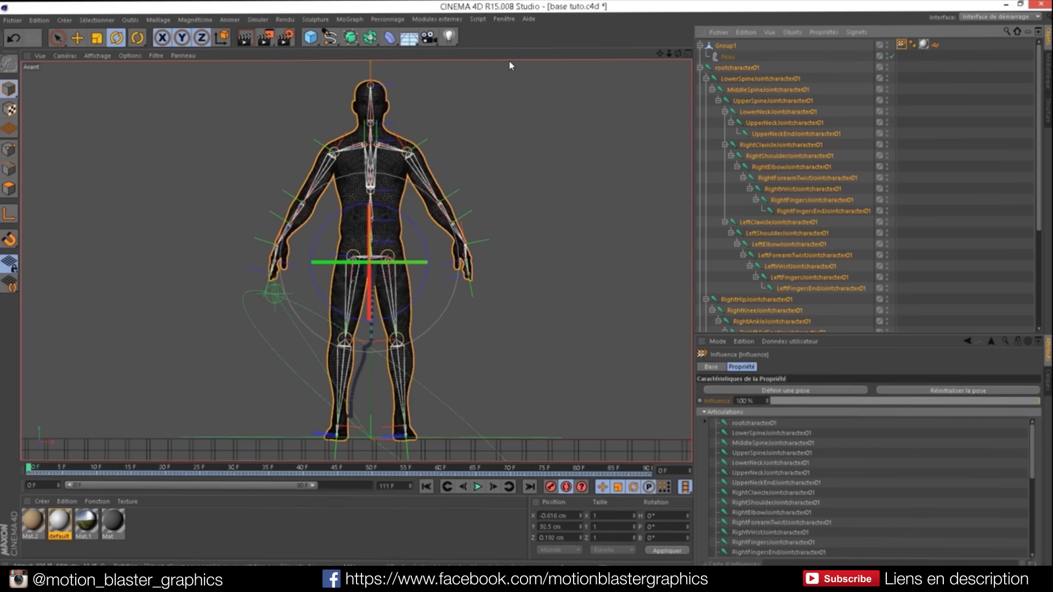
left_click(733, 55)
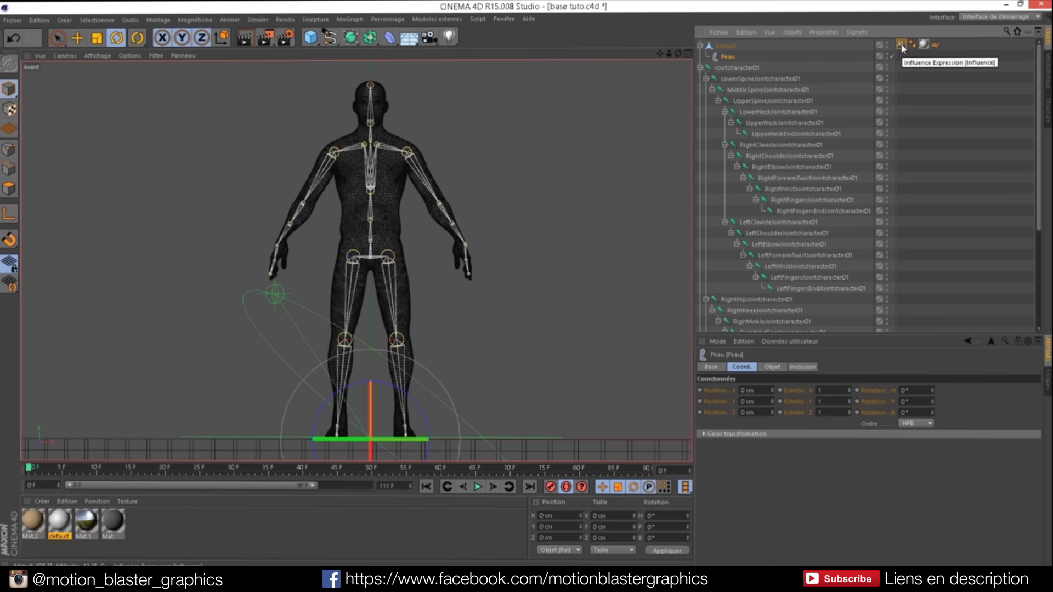
left_click(565, 490)
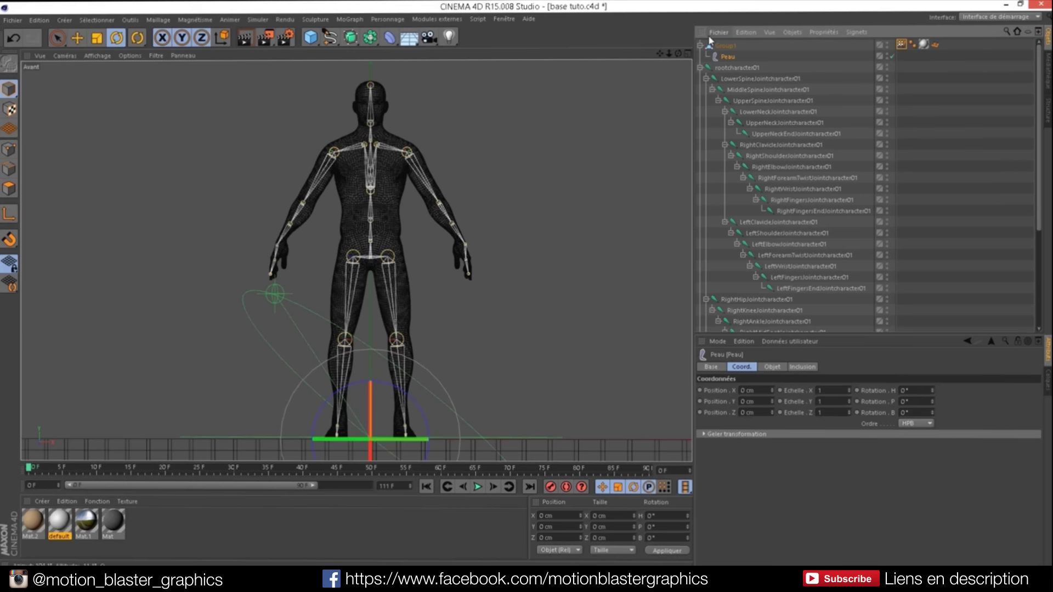
- Play the running animation along the road, then stop and rewind to the start
key("F5")
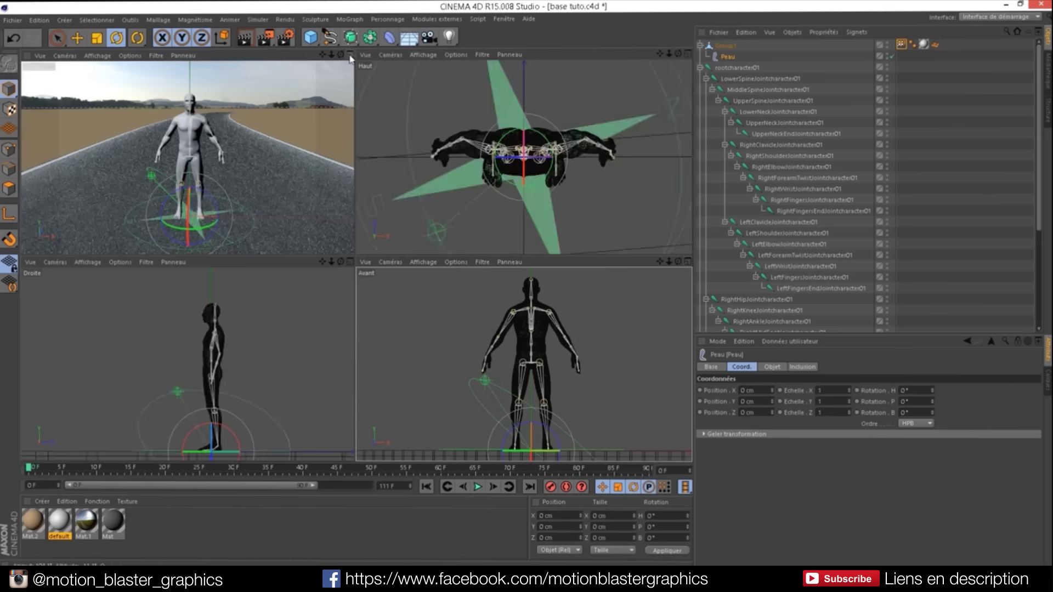
left_click(350, 55)
left_click_drag(678, 53, 603, 61)
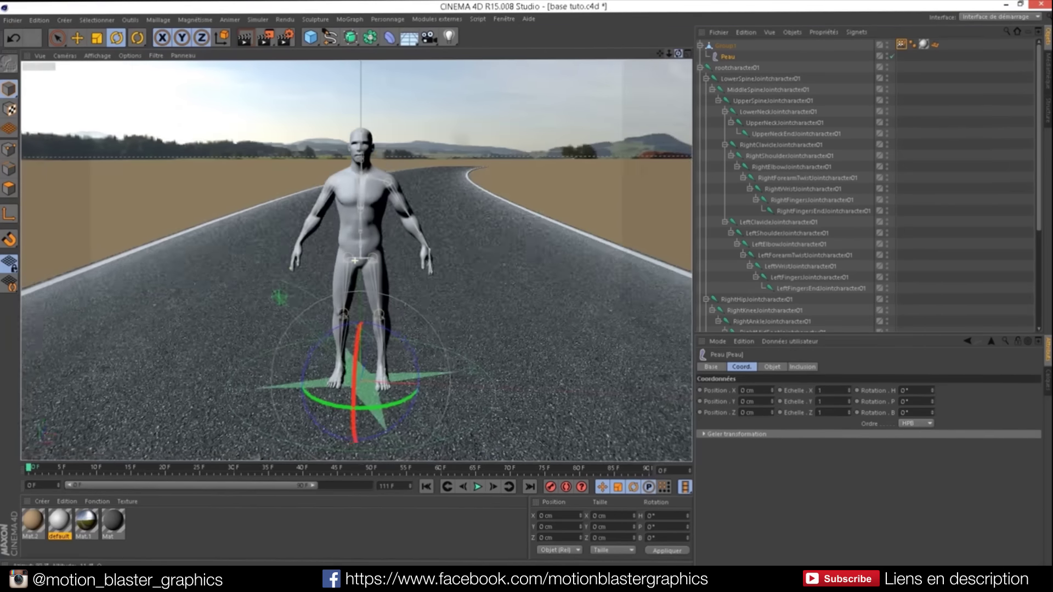
left_click_drag(678, 53, 603, 60)
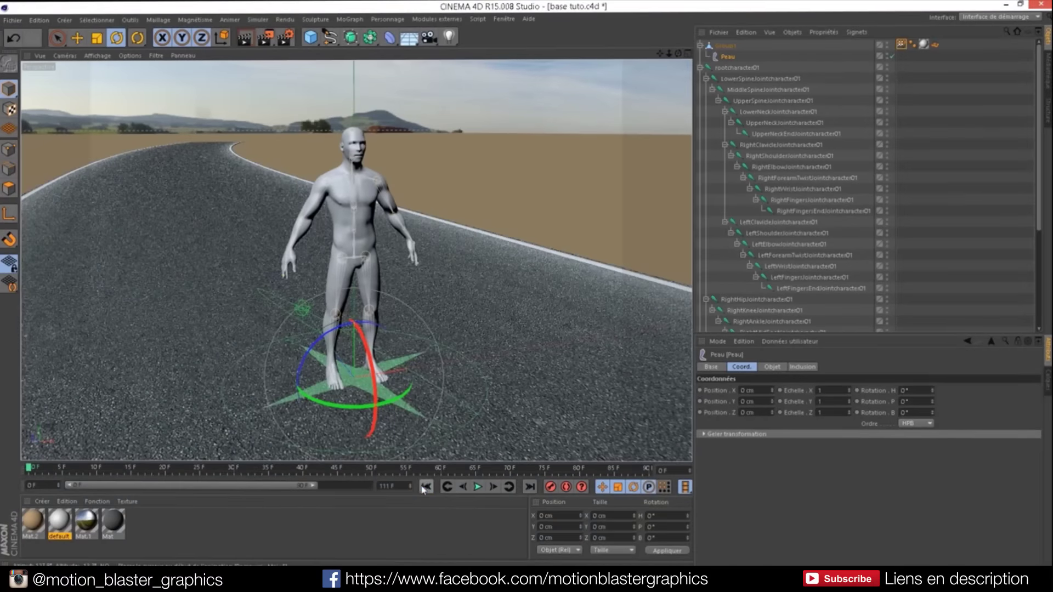
left_click(478, 487)
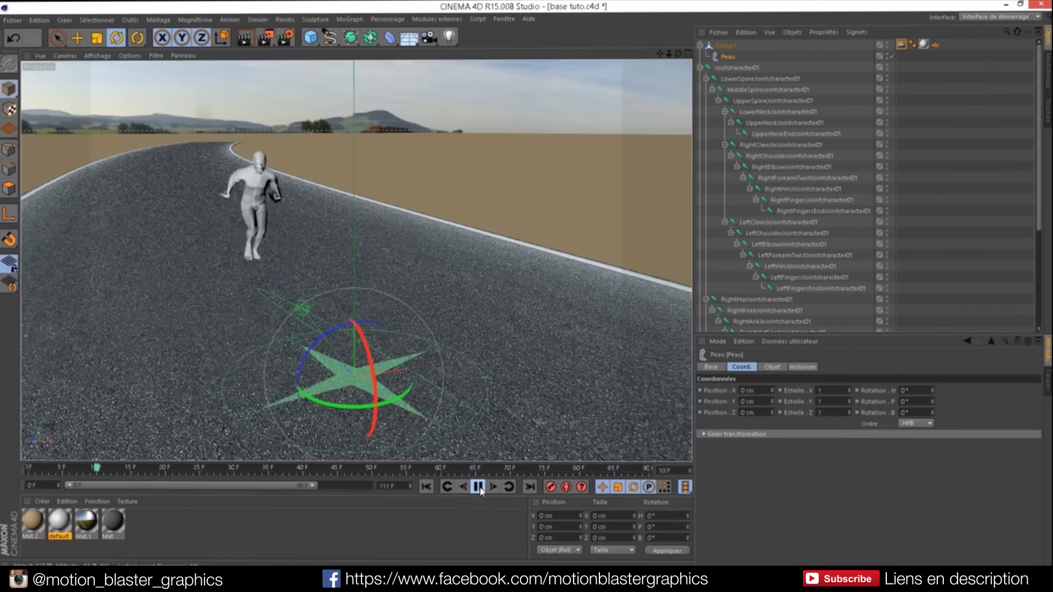
left_click(479, 487)
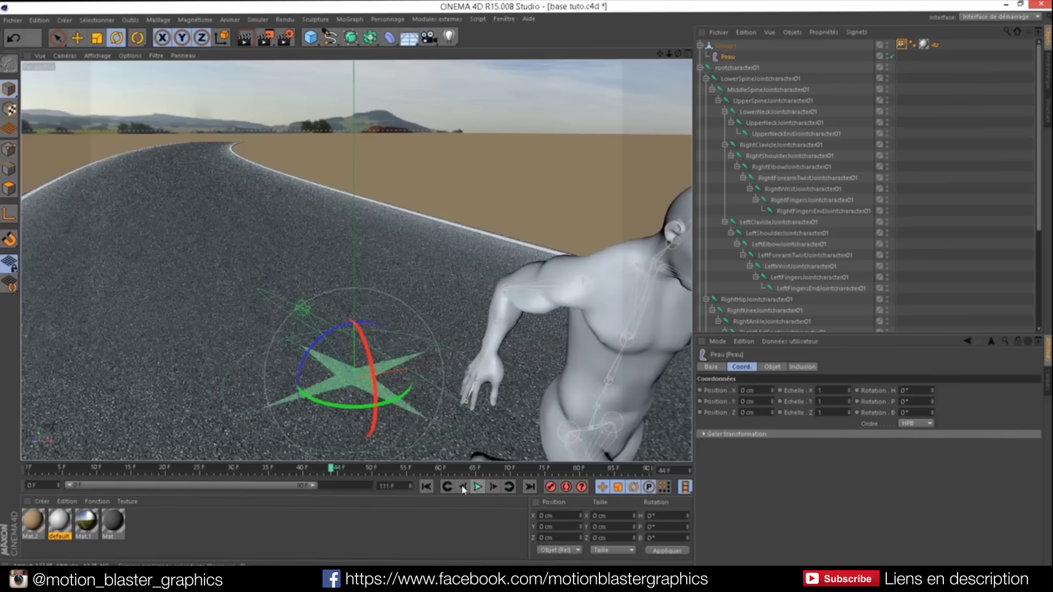
left_click(426, 487)
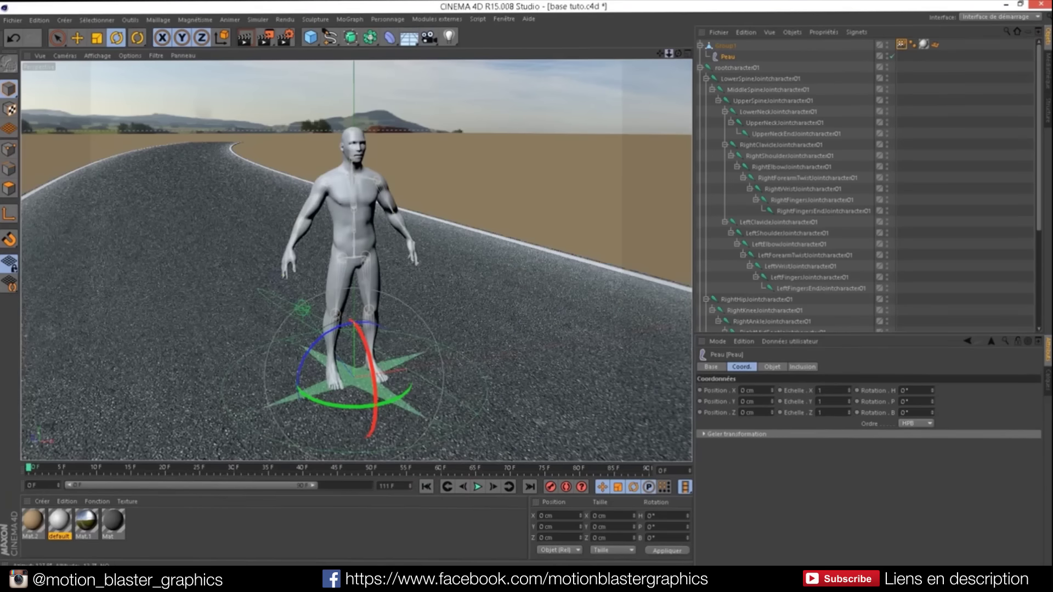
left_click_drag(669, 53, 633, 113)
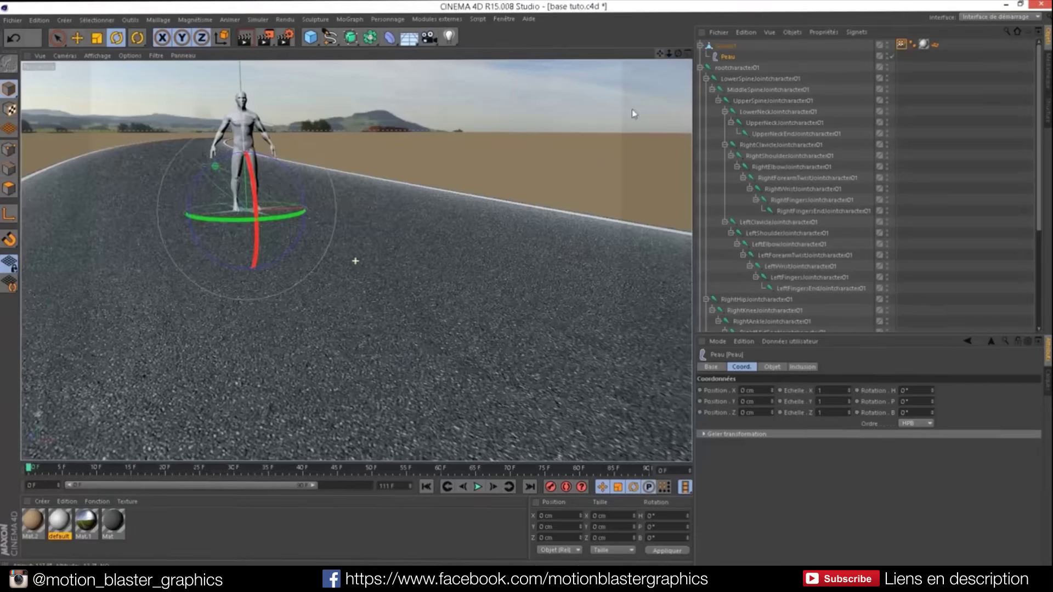
left_click(477, 487)
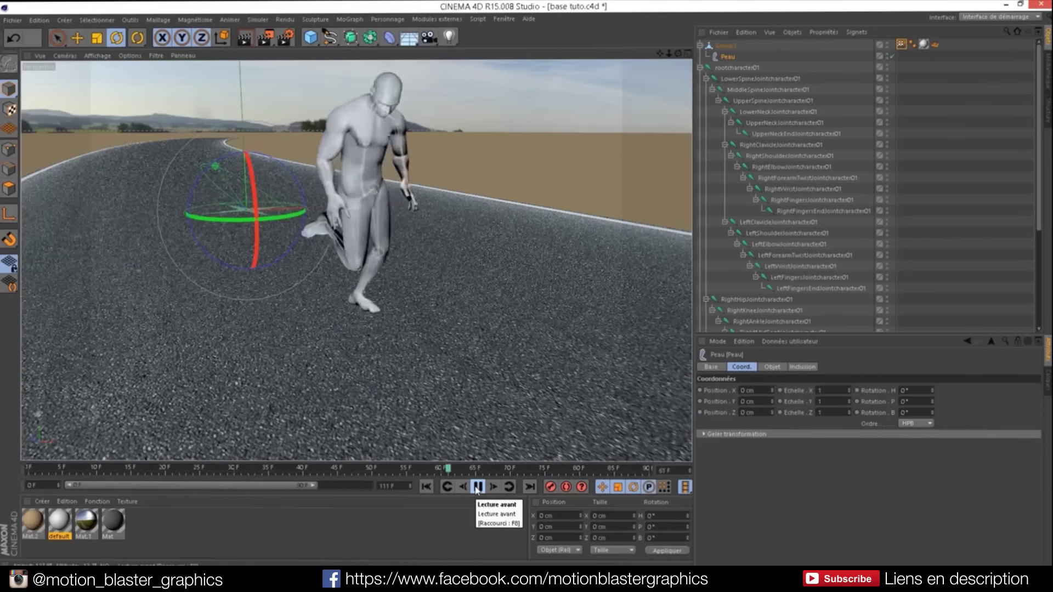
left_click(477, 487)
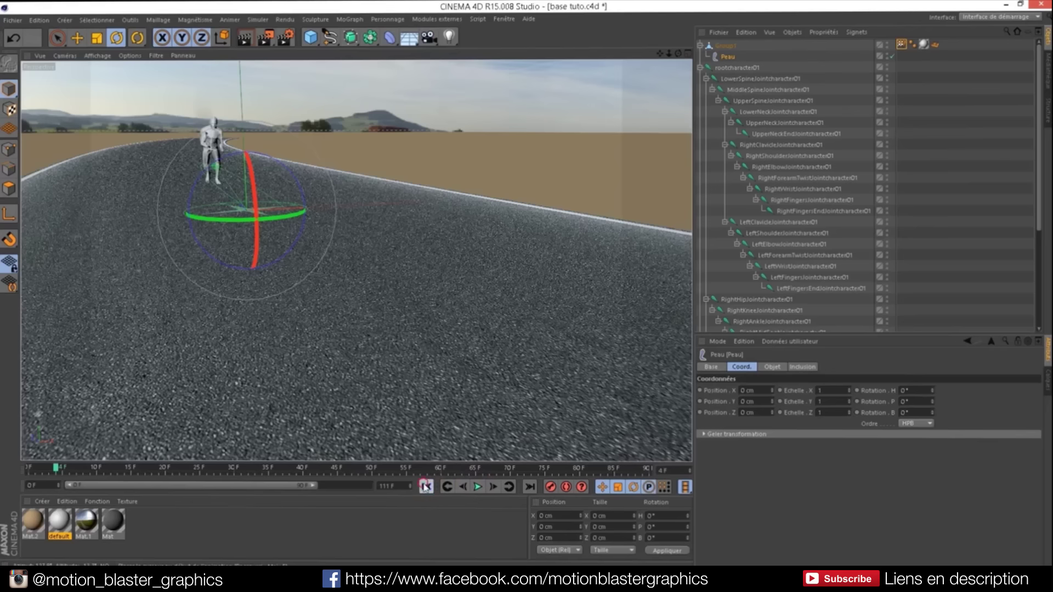
left_click(426, 486)
mouse_move(572, 304)
left_mouse_down("alt")
mouse_move(355, 261)
mouse_move(662, 55)
left_mouse_up("alt")
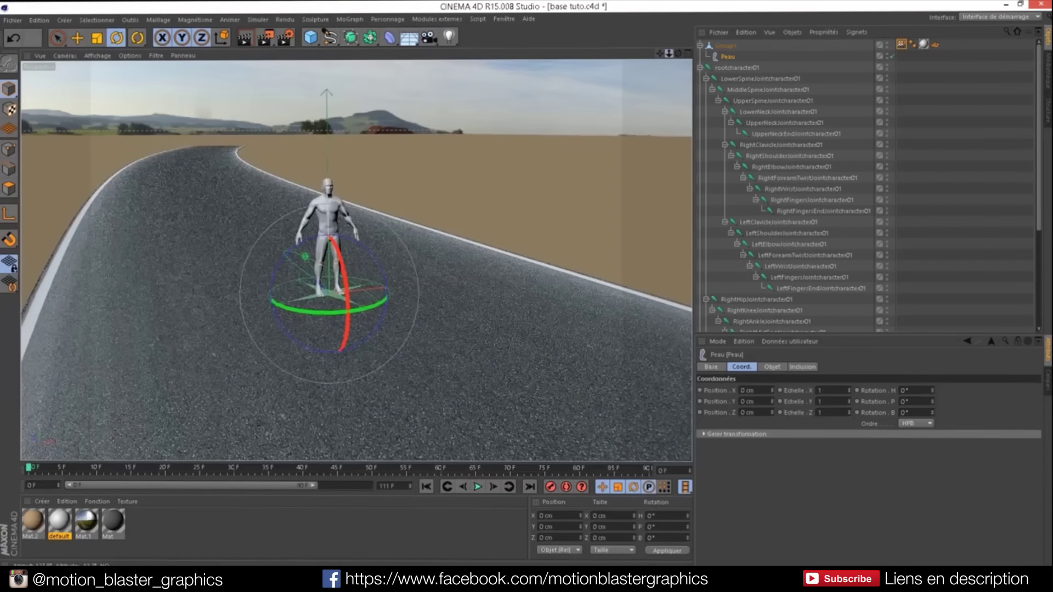
scroll(355, 261, "up", 10)
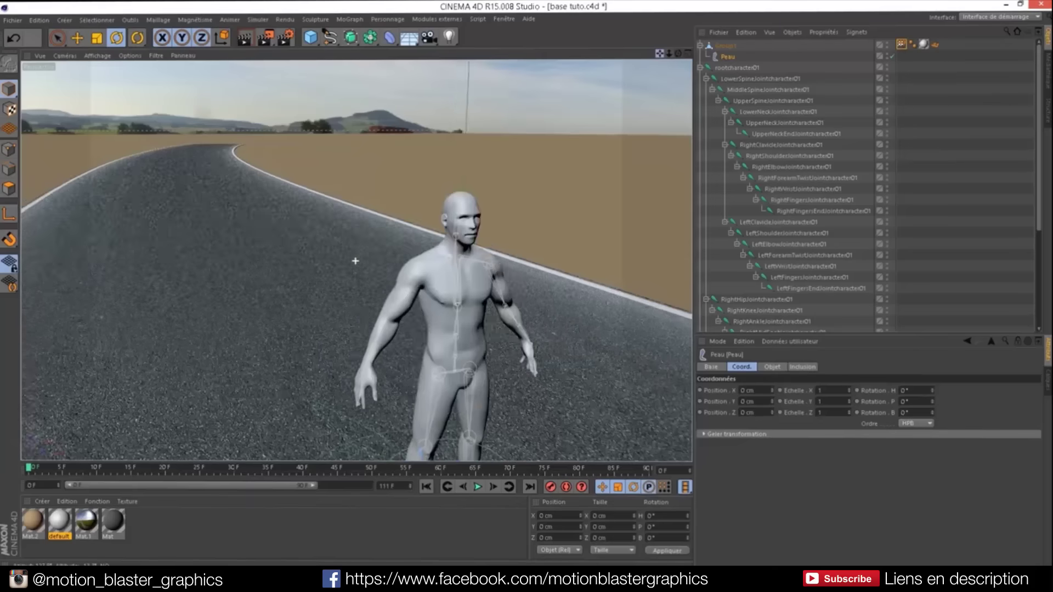
left_click_drag(356, 261, 661, 57, "alt")
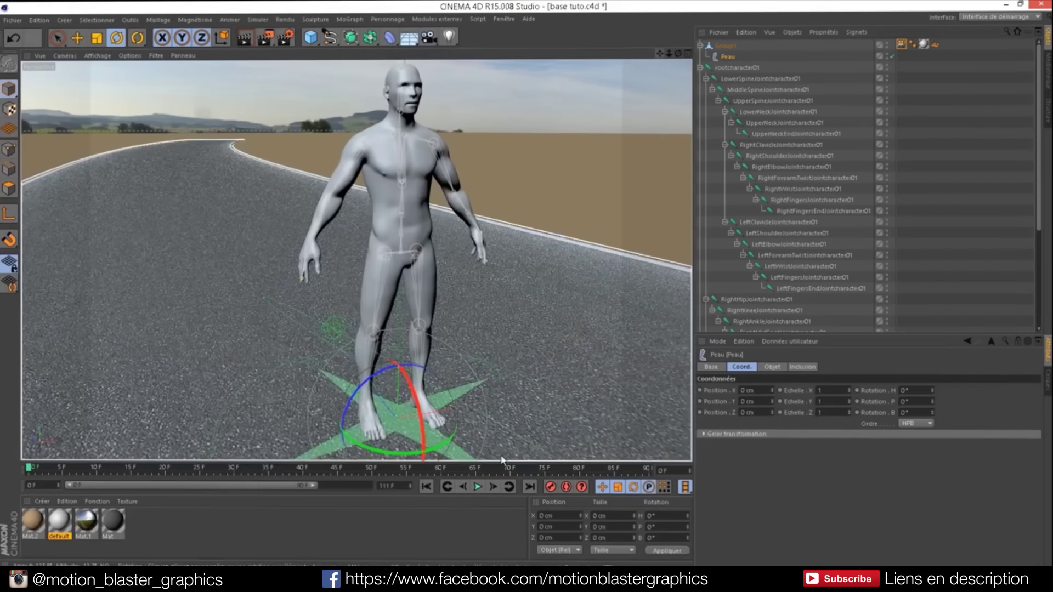
- Step forward frame by frame to frame 16 and orbit around the mid-stride character
left_click(494, 488)
left_click(495, 487)
left_click(494, 487)
left_click(494, 488)
left_click(494, 488)
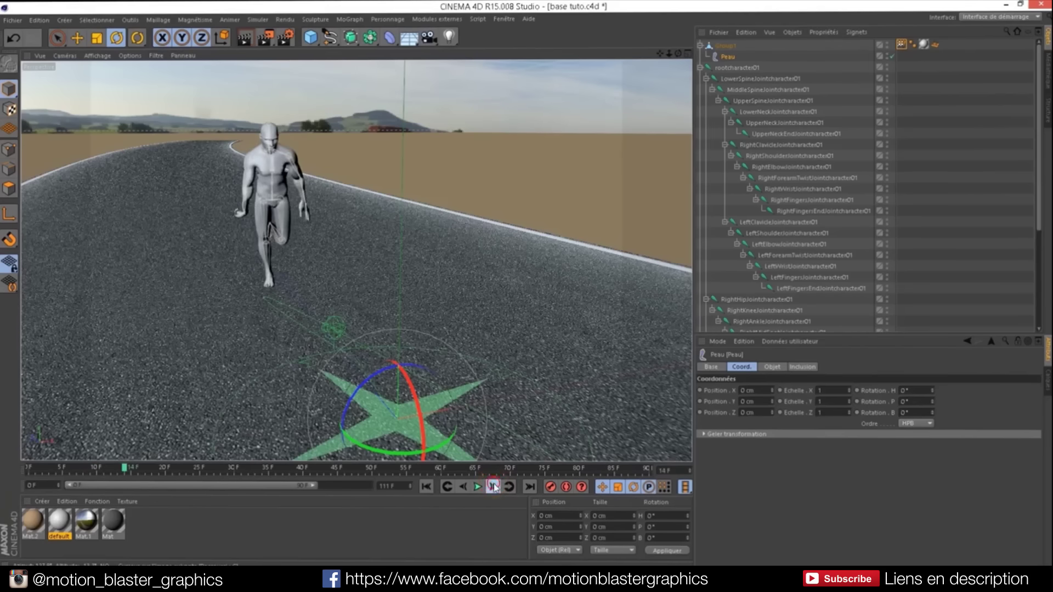
left_click(494, 488)
left_click(494, 488)
mouse_move(669, 53)
left_mouse_down()
mouse_move(686, 55)
mouse_move(455, 70)
left_mouse_up()
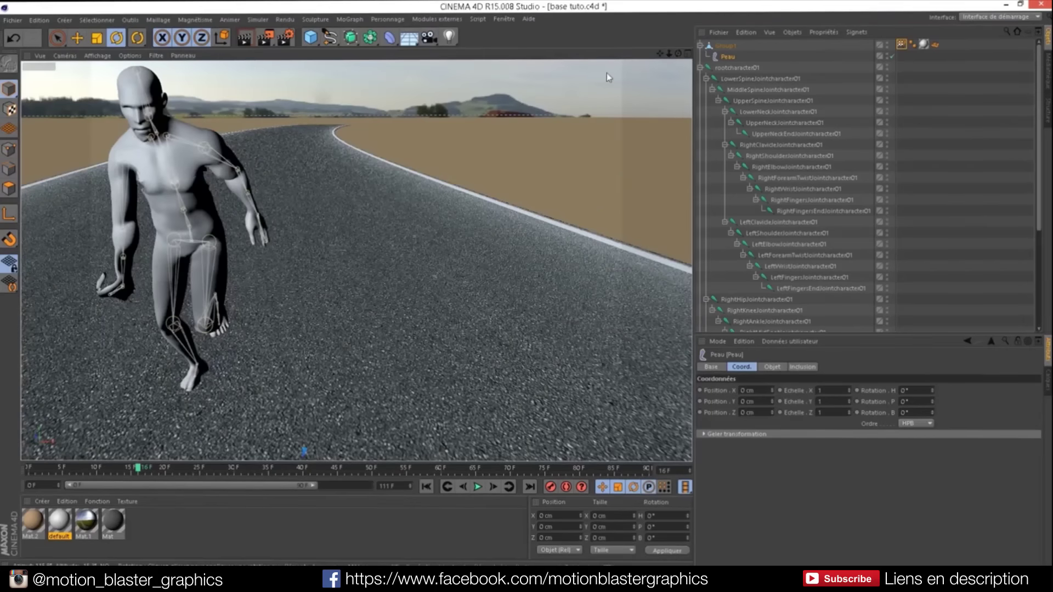
left_click_drag(679, 53, 549, 60)
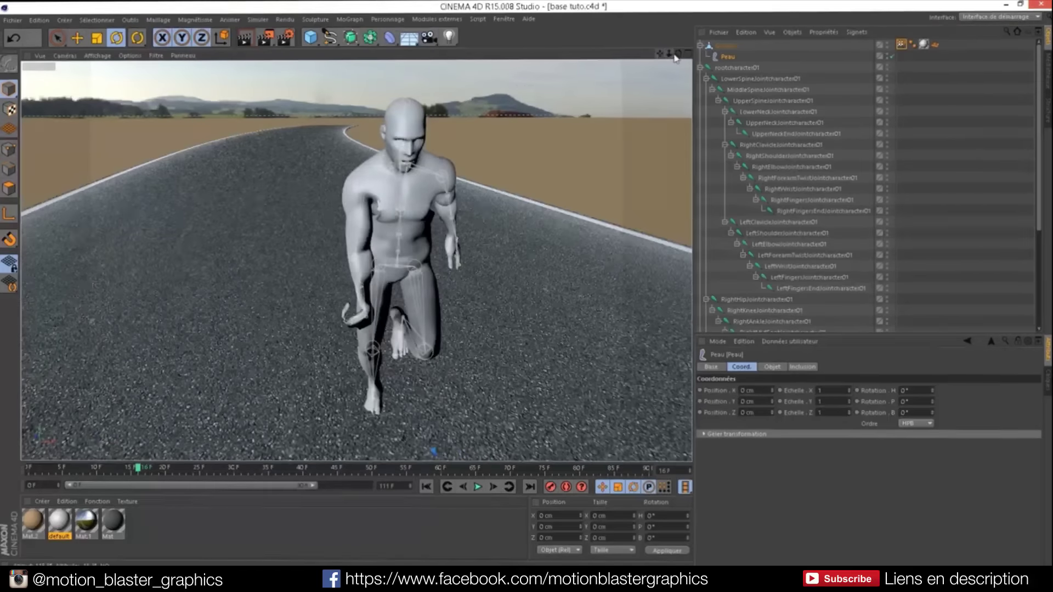
mouse_move(678, 53)
left_mouse_down()
mouse_move(603, 58)
mouse_move(355, 262)
mouse_move(718, 61)
left_mouse_up()
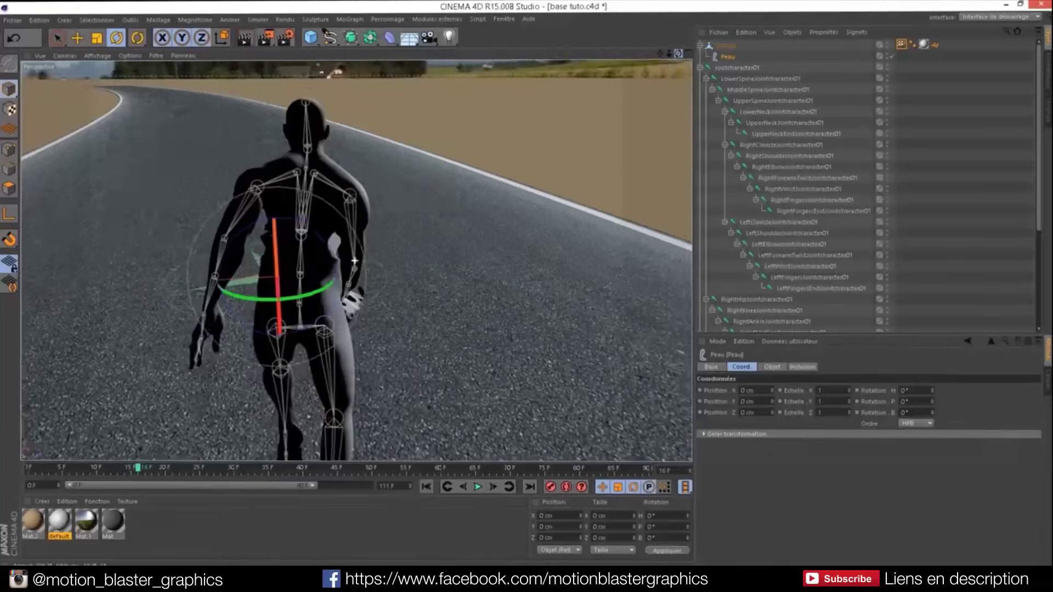
- Collapse rootcharacter01, disable the Objet Ciel sky object, and orbit around the character
left_click(703, 67)
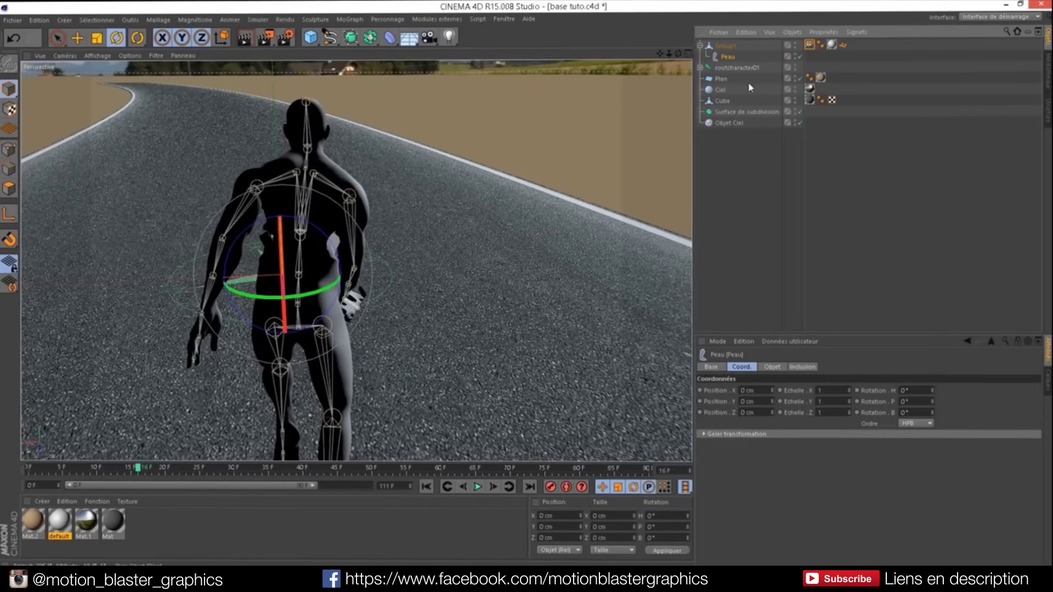
left_click(799, 123)
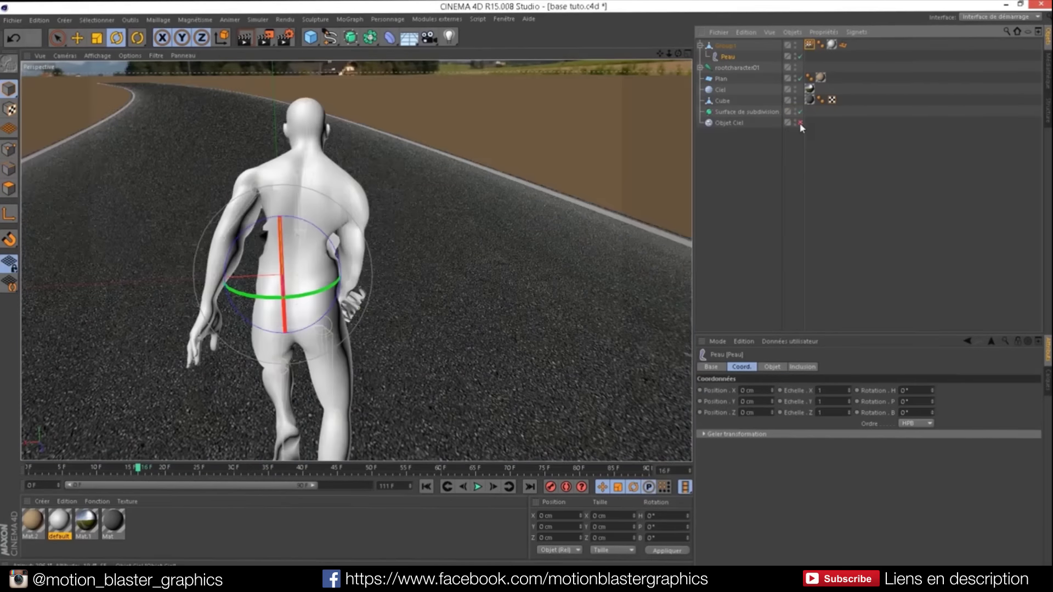
mouse_move(678, 53)
left_mouse_down()
mouse_move(630, 55)
mouse_move(658, 55)
mouse_move(647, 54)
left_mouse_up()
mouse_move(354, 261)
left_mouse_down("alt")
mouse_move(493, 193)
mouse_move(376, 337)
left_mouse_up("alt")
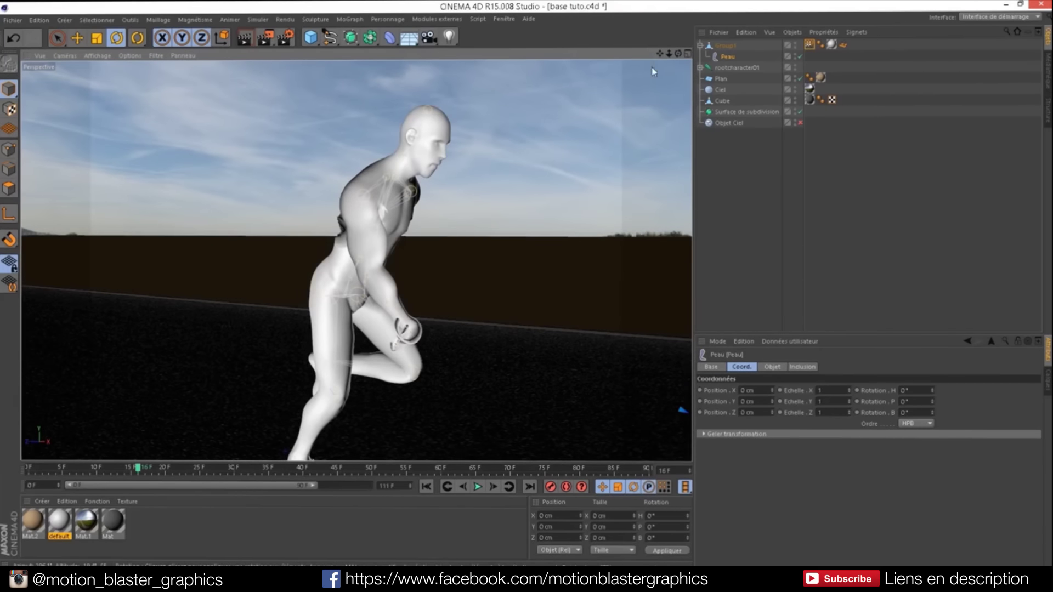
left_click_drag(439, 261, 354, 261, "alt")
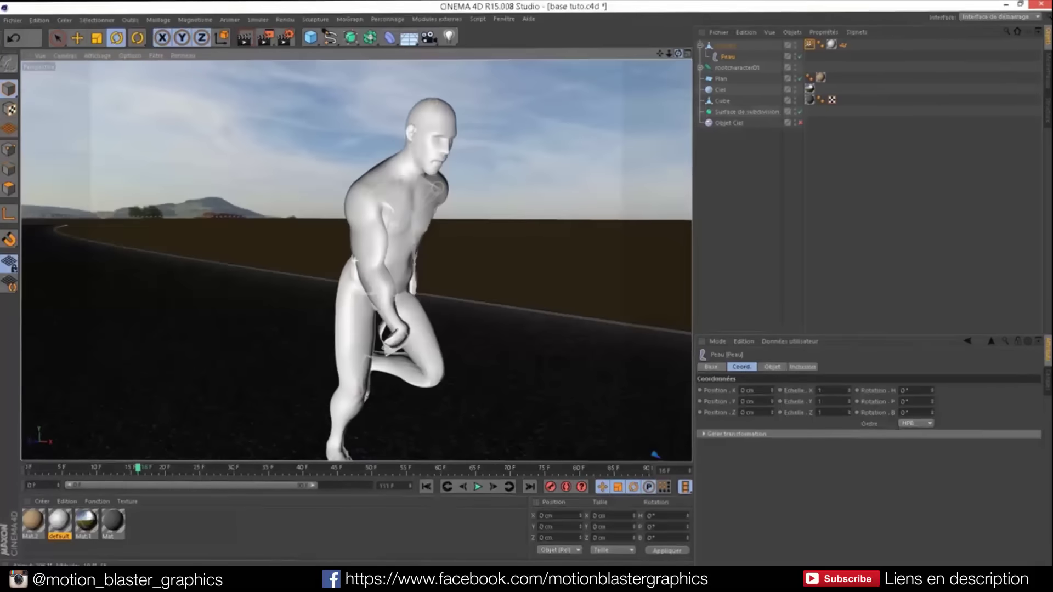
left_click_drag(355, 261, 354, 261, "alt")
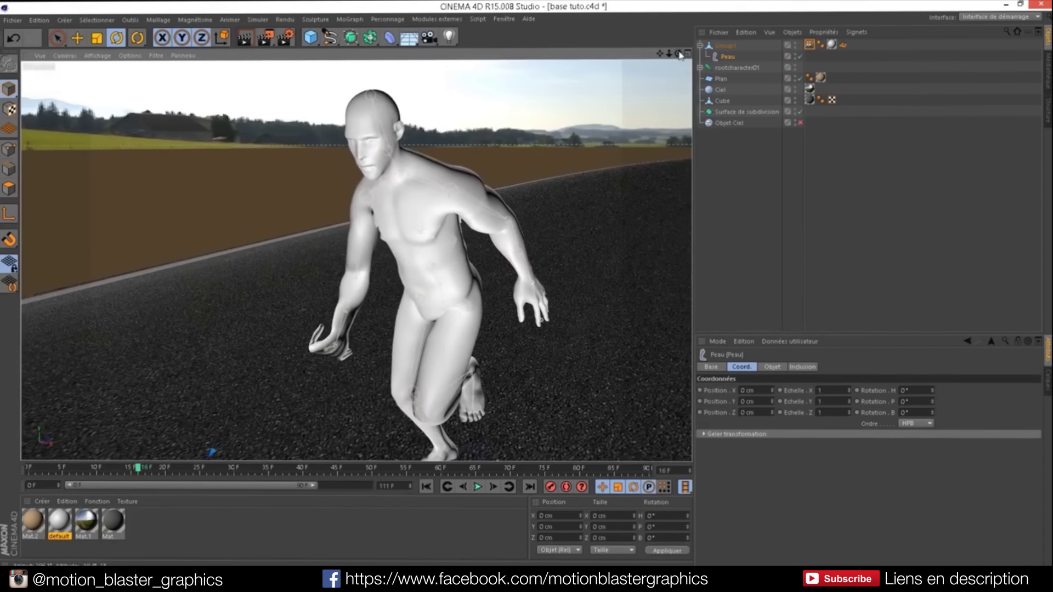
left_click_drag(355, 261, 426, 470, "alt")
- Rewind to frame 0 and frame the T-posed character in the viewport
left_click(426, 487)
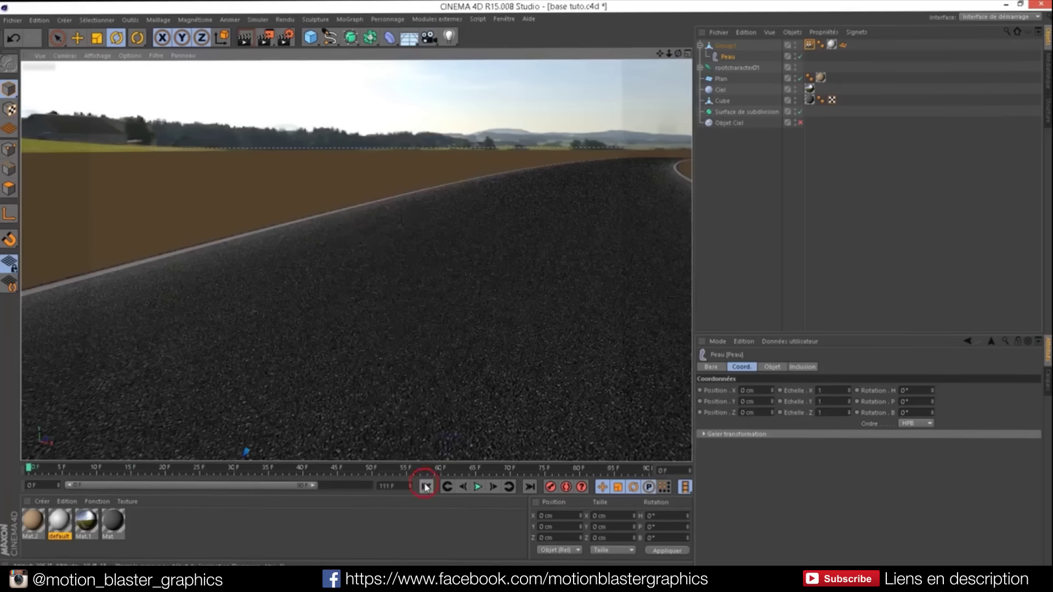
scroll(355, 261, "up", 3)
scroll(355, 261, "up", 3)
scroll(355, 261, "up", 2)
left_click_drag(661, 54, 665, 55)
middle_click_drag(355, 261, 544, 205, "alt")
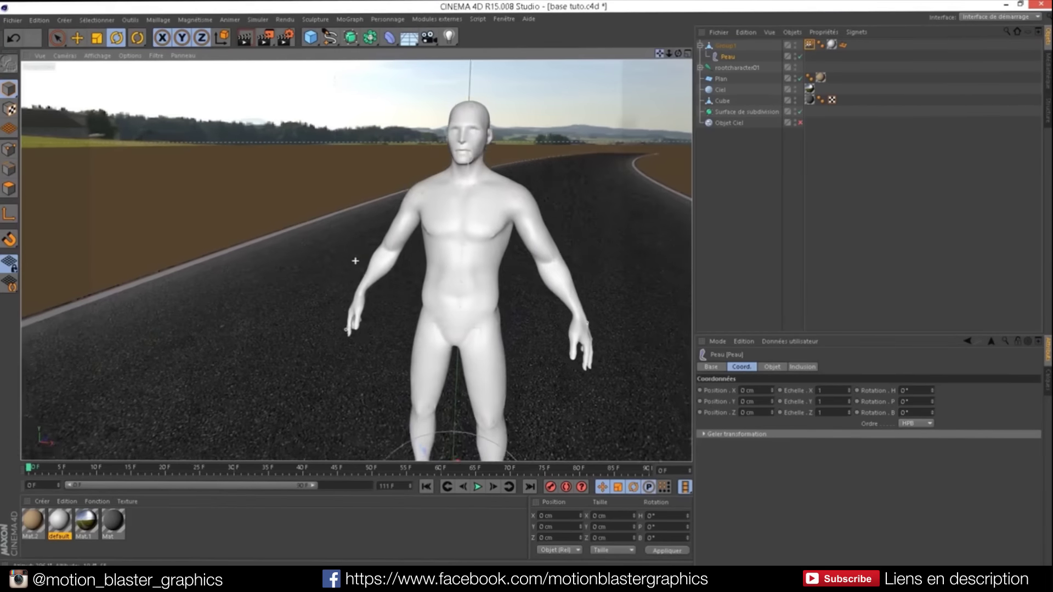
- Expand rootcharacter01, select RightElbowJointcharacter01, and open the Group1 weight tool
left_click(701, 67, "ctrl")
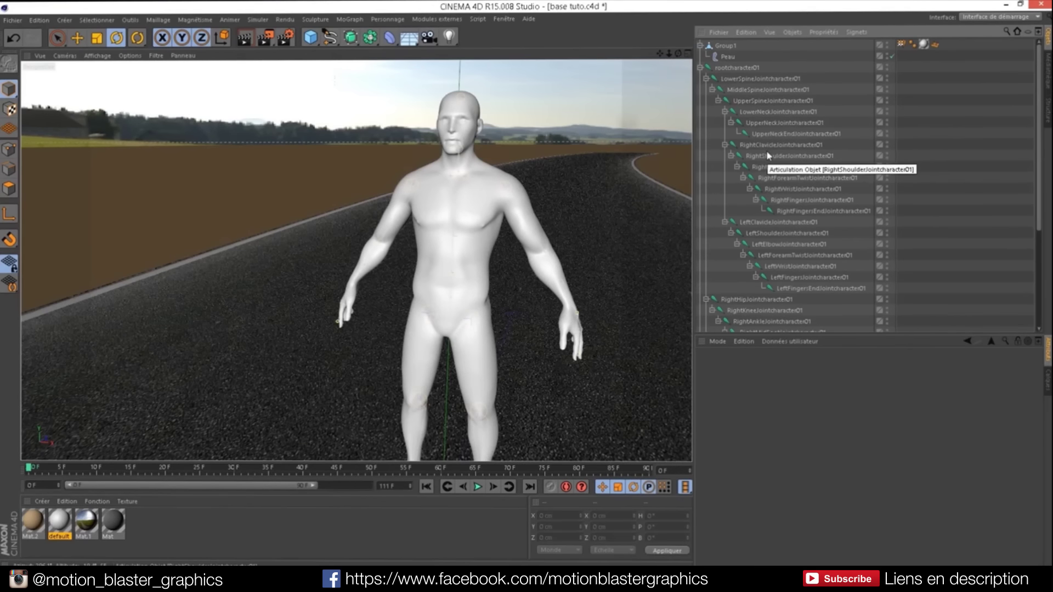
left_click(779, 167)
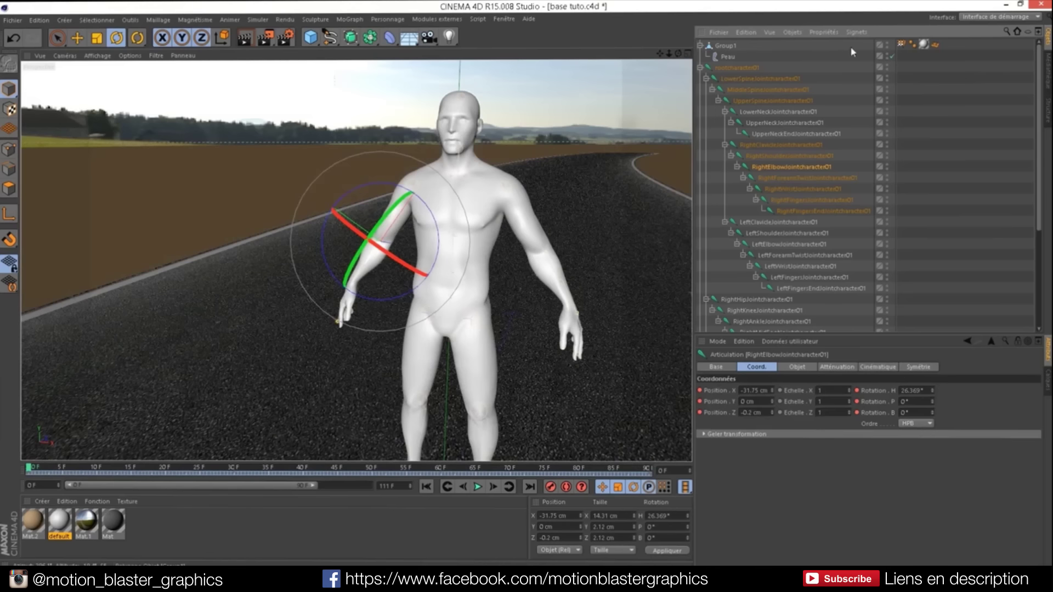
double_click(901, 44)
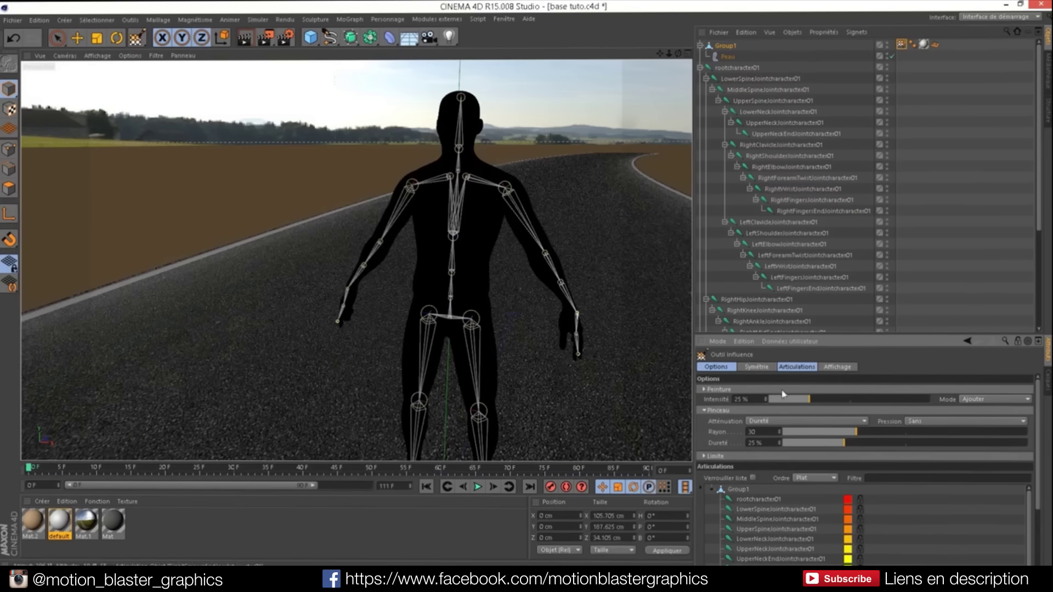
- Show all joints' weights coloured on the mesh and step through the spine joints' weights
left_click_drag(1038, 445, 1042, 477)
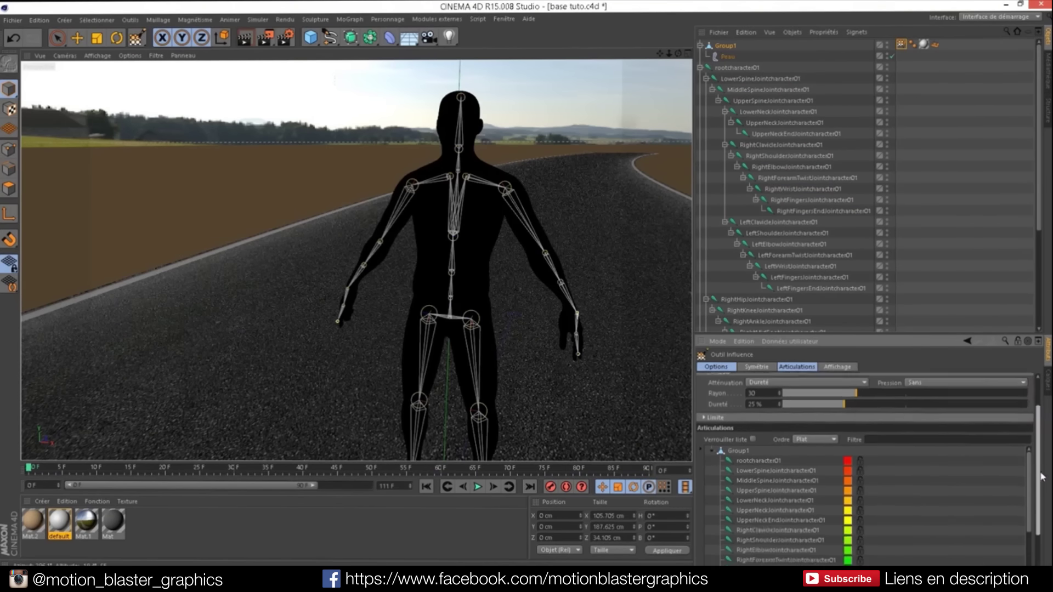
scroll(1042, 477, "up", 2)
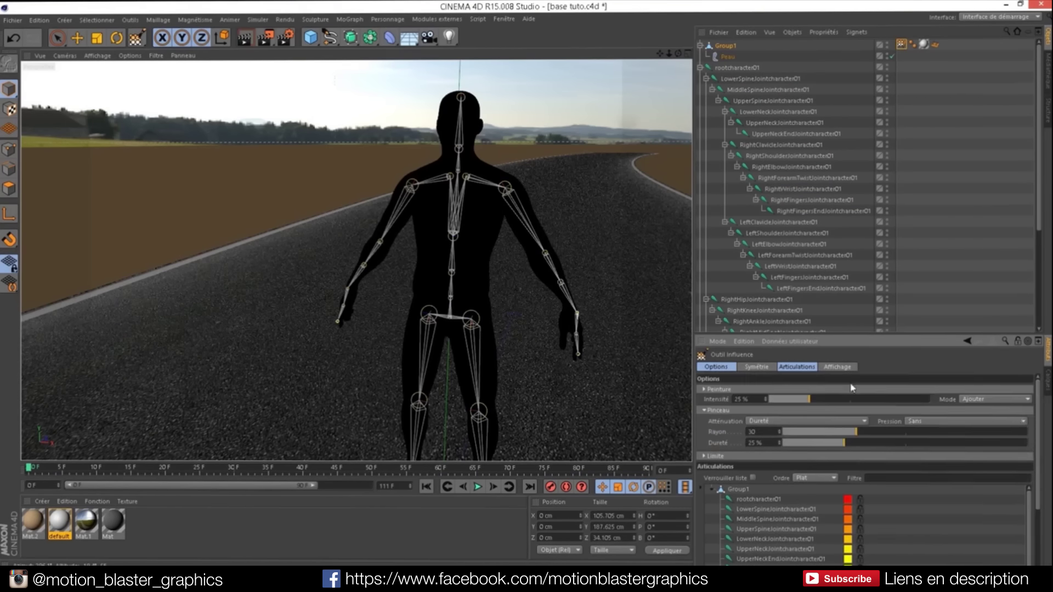
left_click(792, 367)
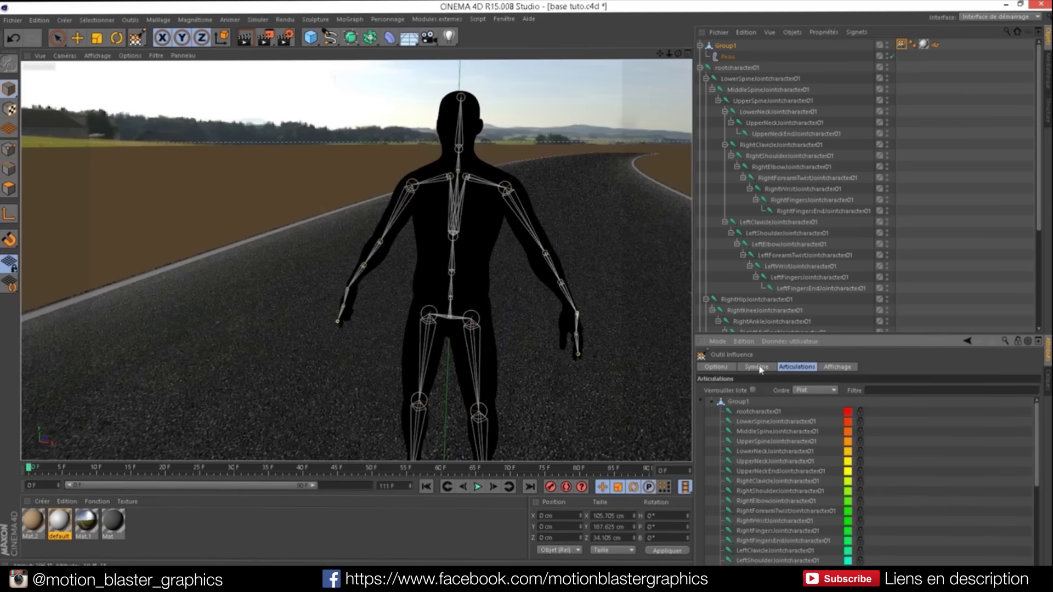
left_click(717, 367)
left_click(796, 367)
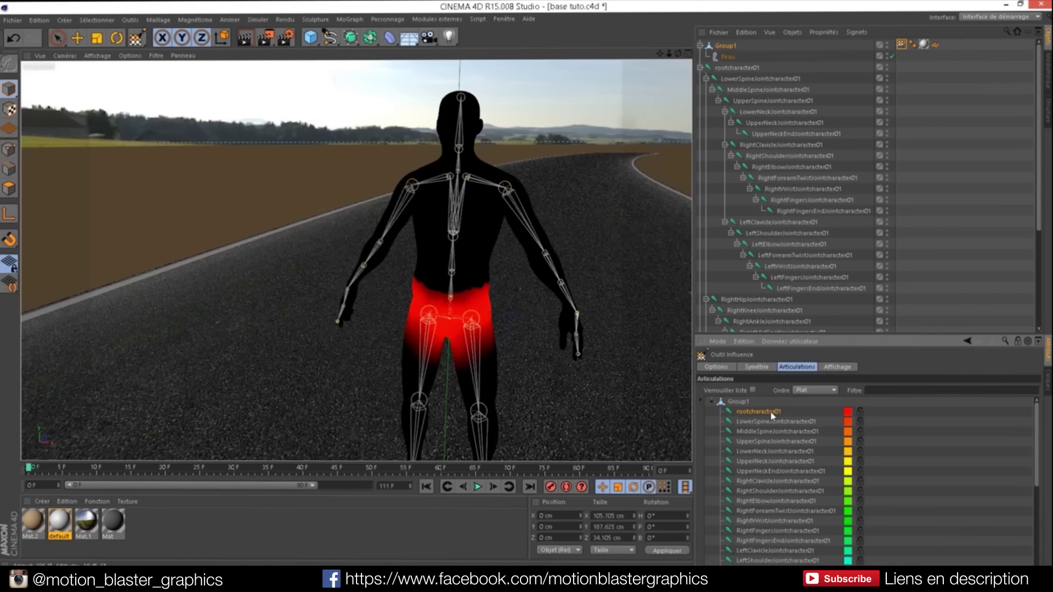
left_click(771, 413, "ctrl")
key("Down")
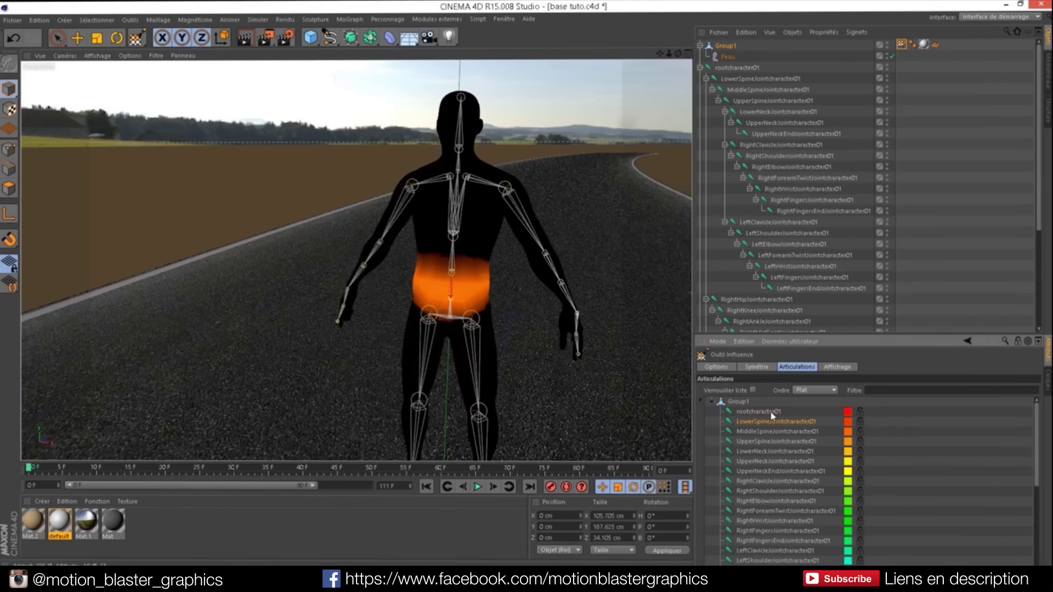
key("Down")
key("Down")
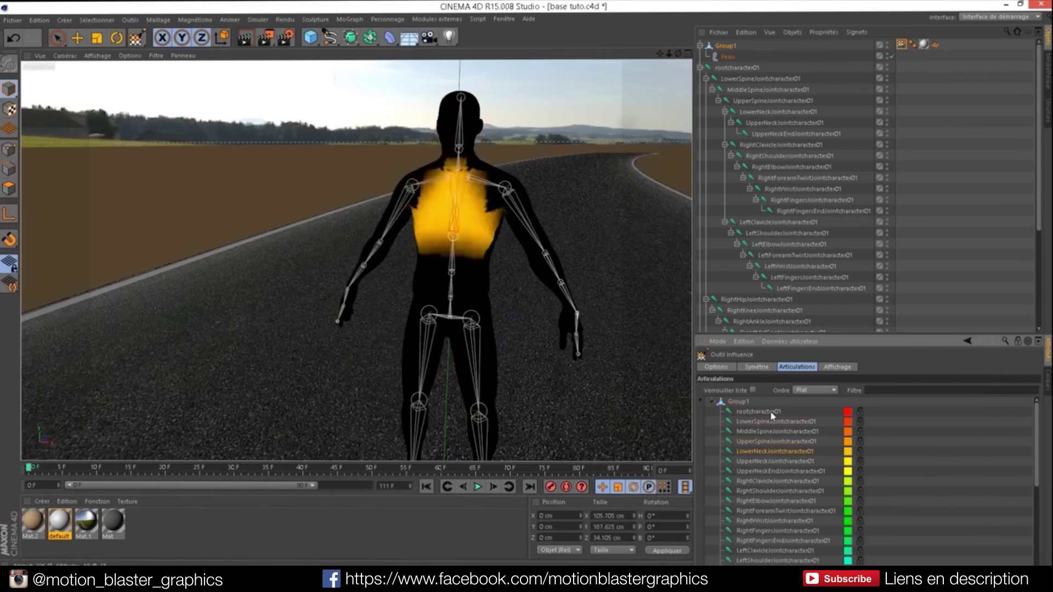
key("Down")
key("Down")
key("Up")
key("Up")
key("Up")
key("Down")
key("Down")
key("Down")
key("Down")
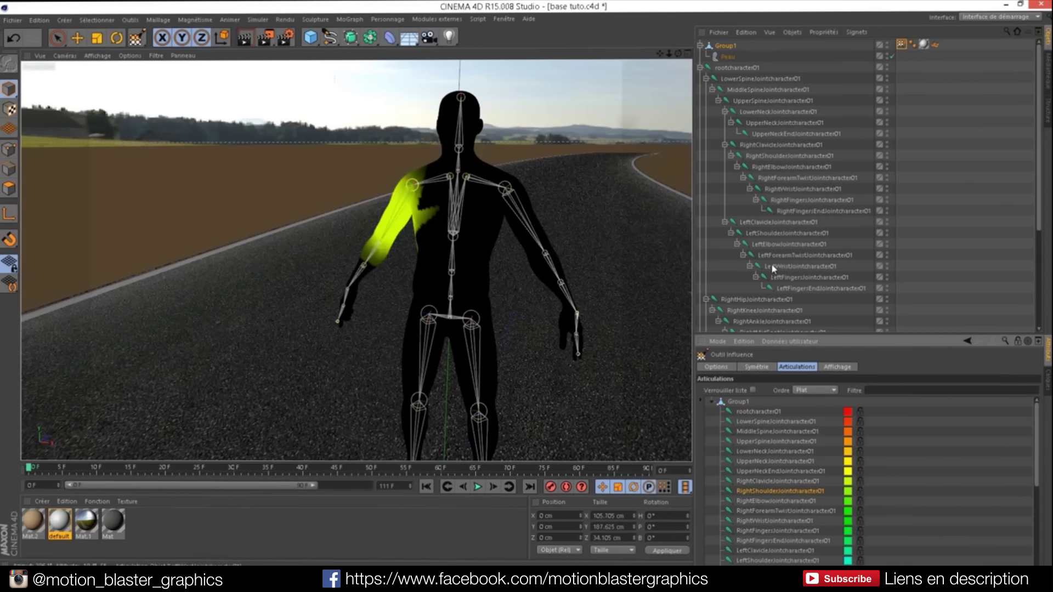
left_click_drag(678, 57, 356, 261)
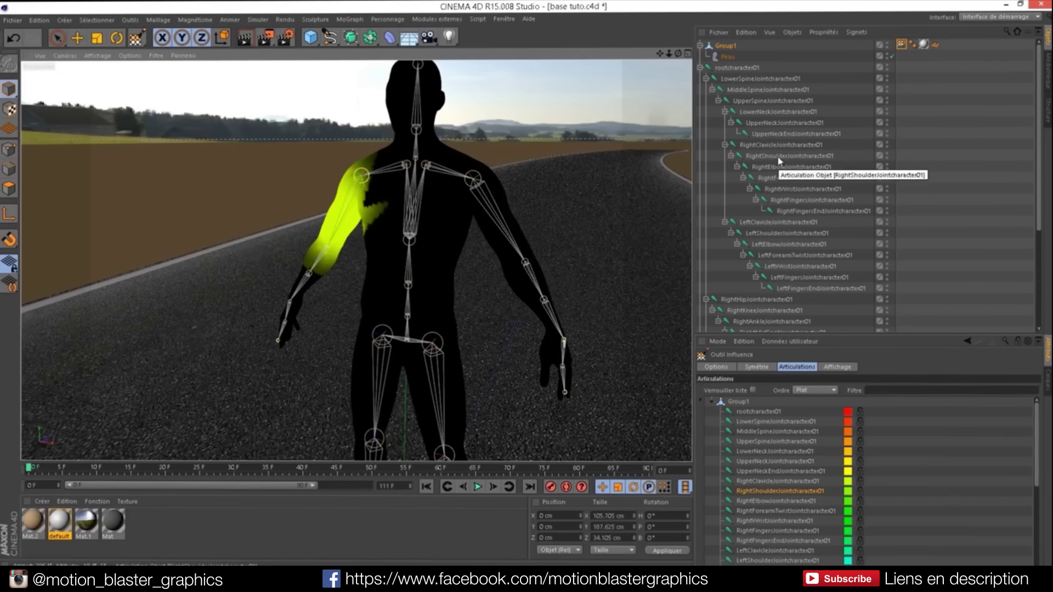
- Set the viewport to Gouraud shading with lines and select RightClavicleJointcharacter01
left_click(97, 55)
left_click(126, 105)
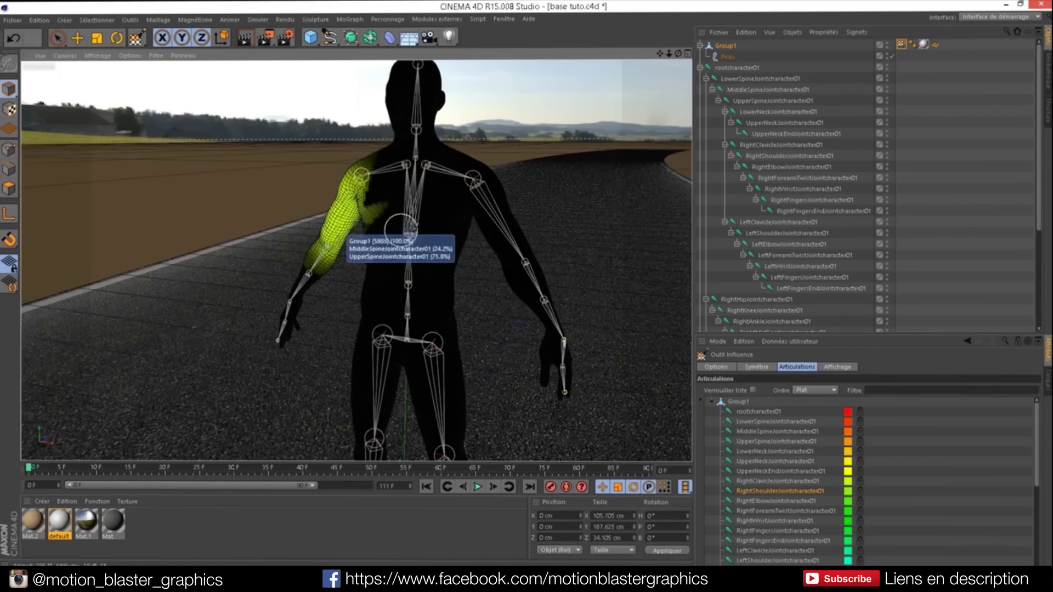
left_click_drag(661, 54, 677, 55)
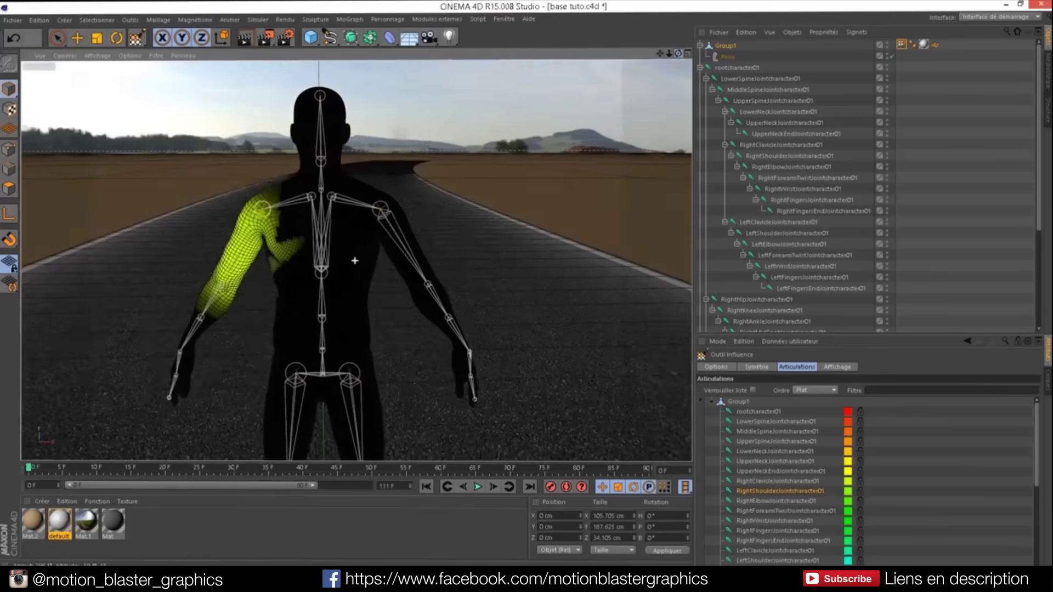
left_click(788, 156)
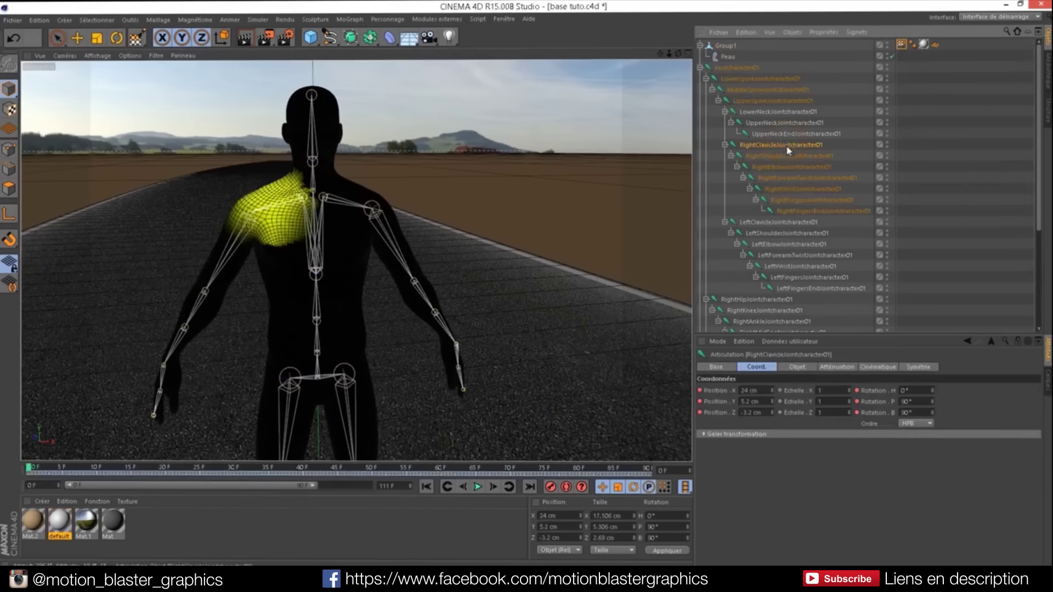
- Rotate RightShoulderJointcharacter01 to B 15.598°, raising the right arm to horizontal
left_click(116, 38)
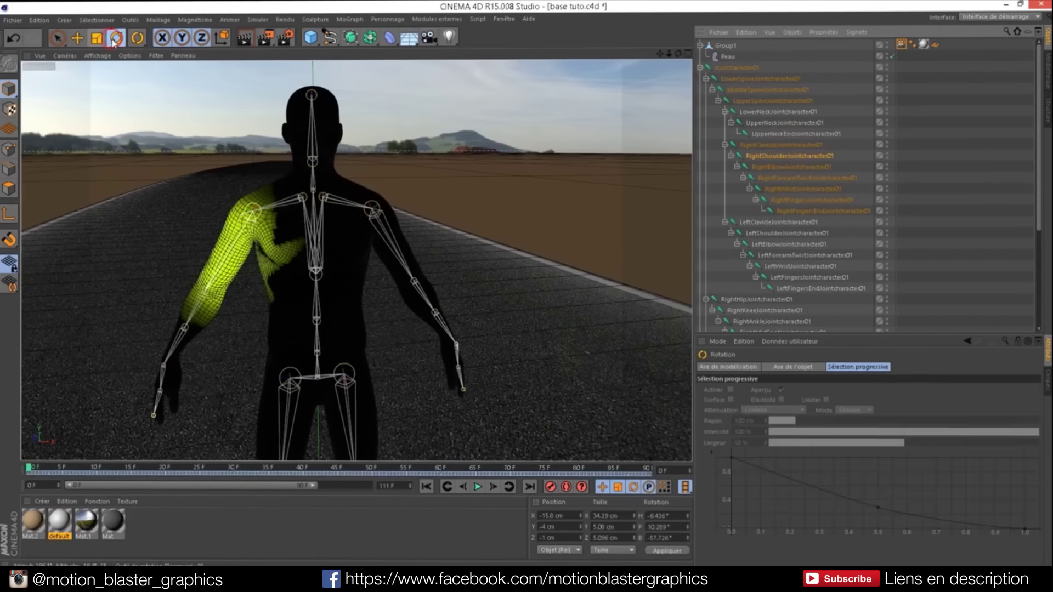
mouse_move(216, 171)
left_mouse_down()
mouse_move(264, 137)
mouse_move(301, 134)
left_mouse_up()
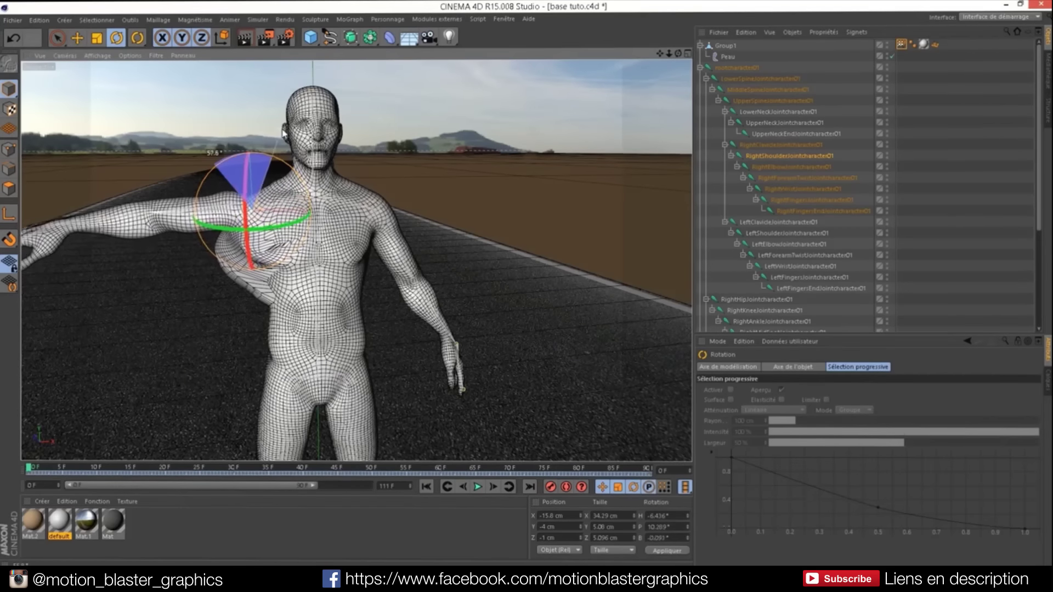
mouse_move(301, 134)
left_mouse_down()
mouse_move(253, 156)
mouse_move(331, 131)
left_mouse_up()
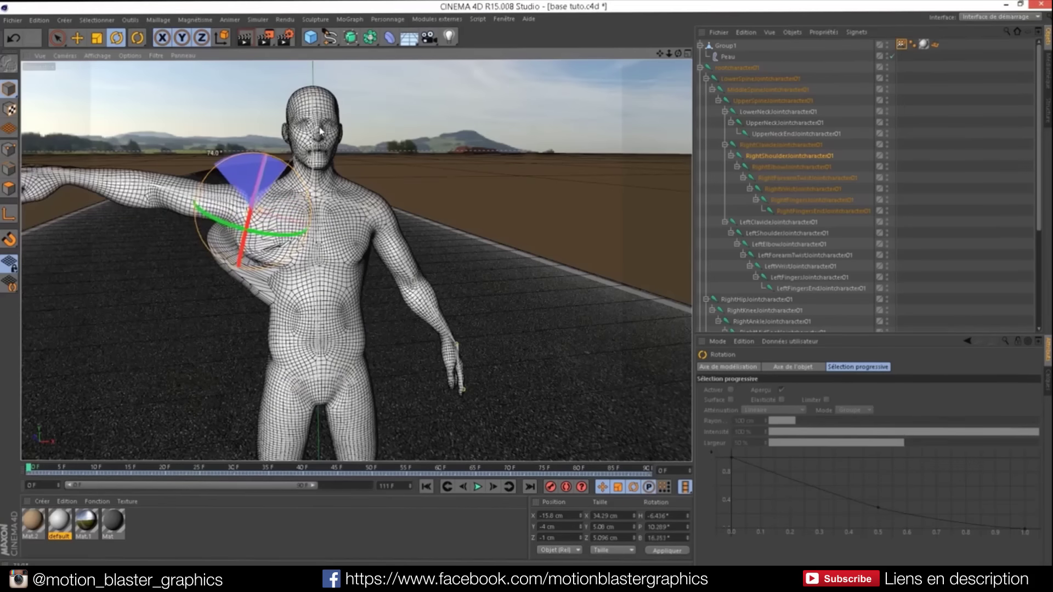
left_click_drag(331, 131, 232, 164)
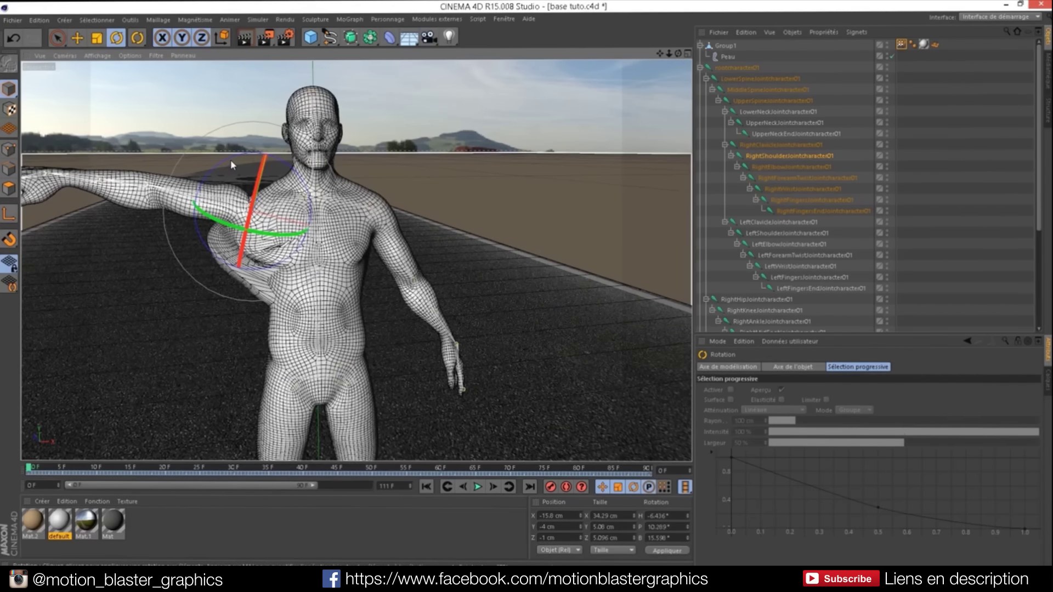
- Select RightShoulderJointcharacter01 and the skin mesh with Live Selection
left_click_drag(678, 54, 679, 53)
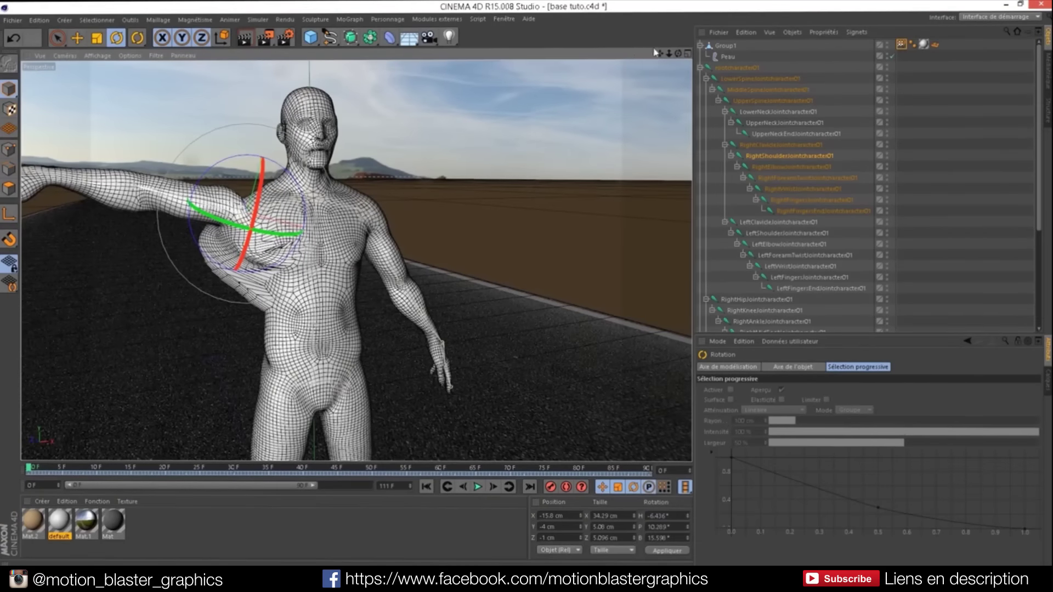
left_click_drag(679, 54, 680, 58)
left_click(762, 156)
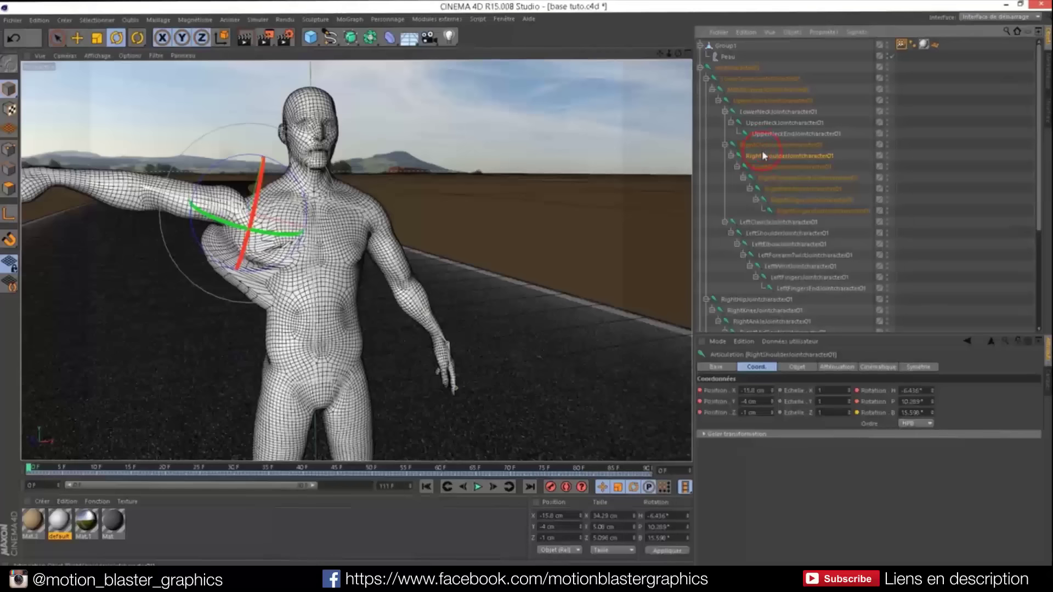
left_click(769, 146)
left_click(768, 156)
left_click(57, 38)
left_click(299, 253)
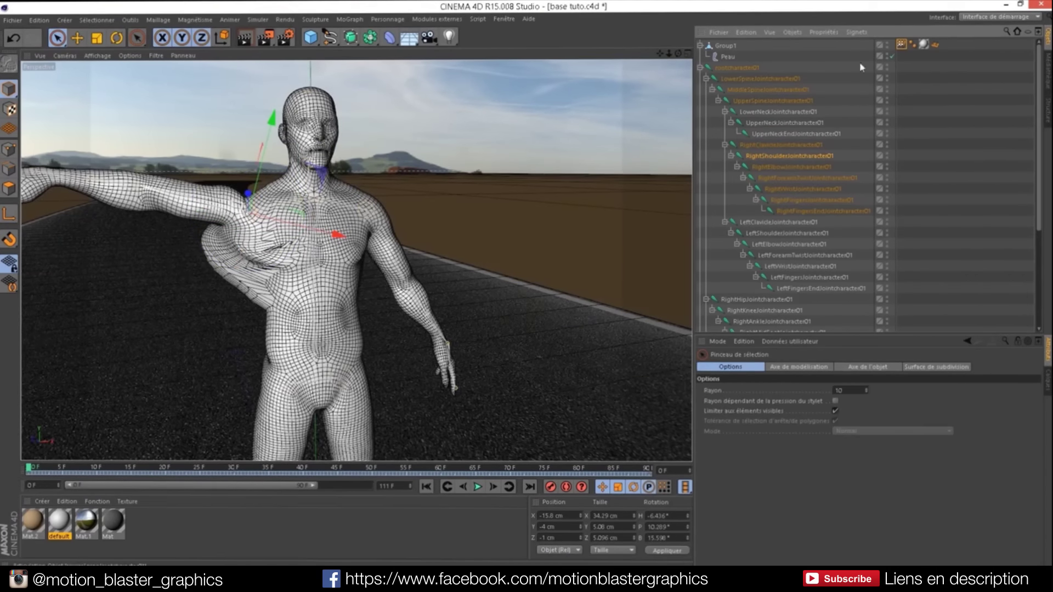
- Activate the Weight tool on RightShoulderJointcharacter01 and show its brush Options
double_click(902, 44)
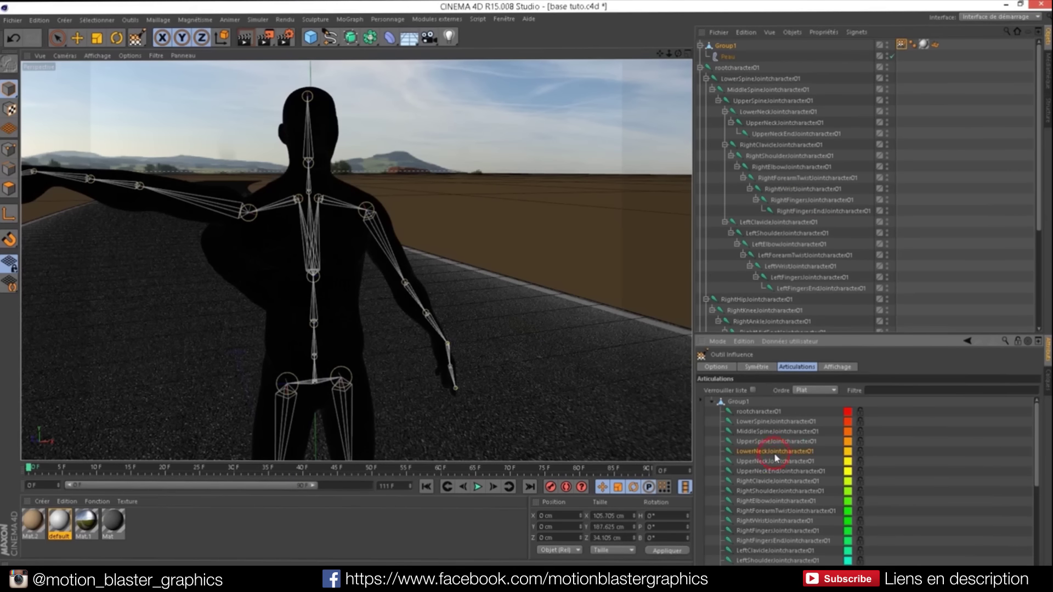
key("Down")
key("Down")
key("Down")
key("Down")
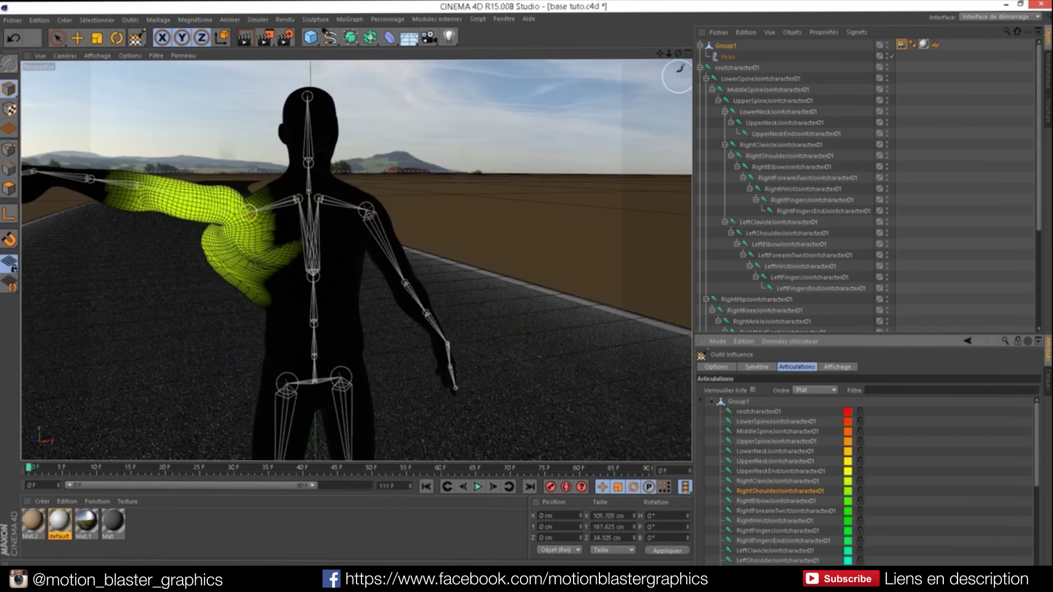
middle_click_drag(344, 260, 355, 261, "alt")
left_click_drag(355, 261, 355, 261, "alt")
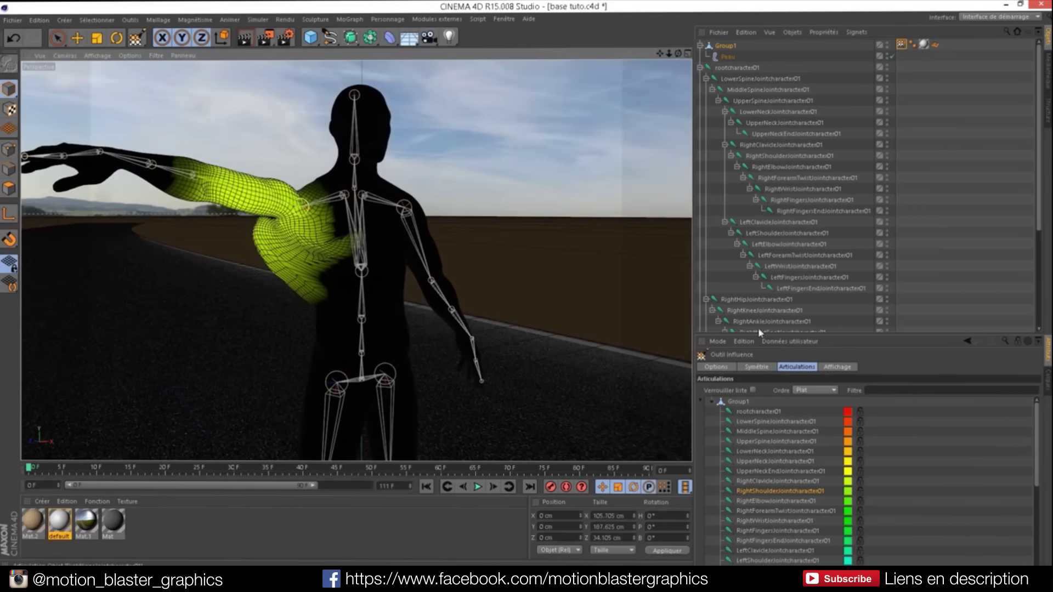
left_click(730, 366)
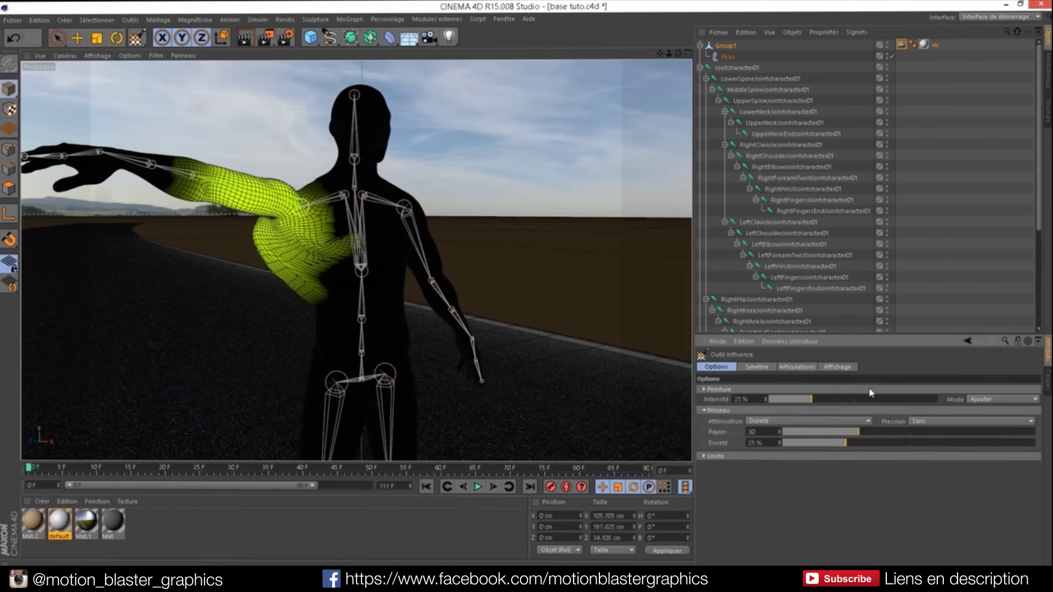
- Set the weight brush to Effacer mode, 84% intensity, 85% hardness and radius 89
left_click(1000, 402)
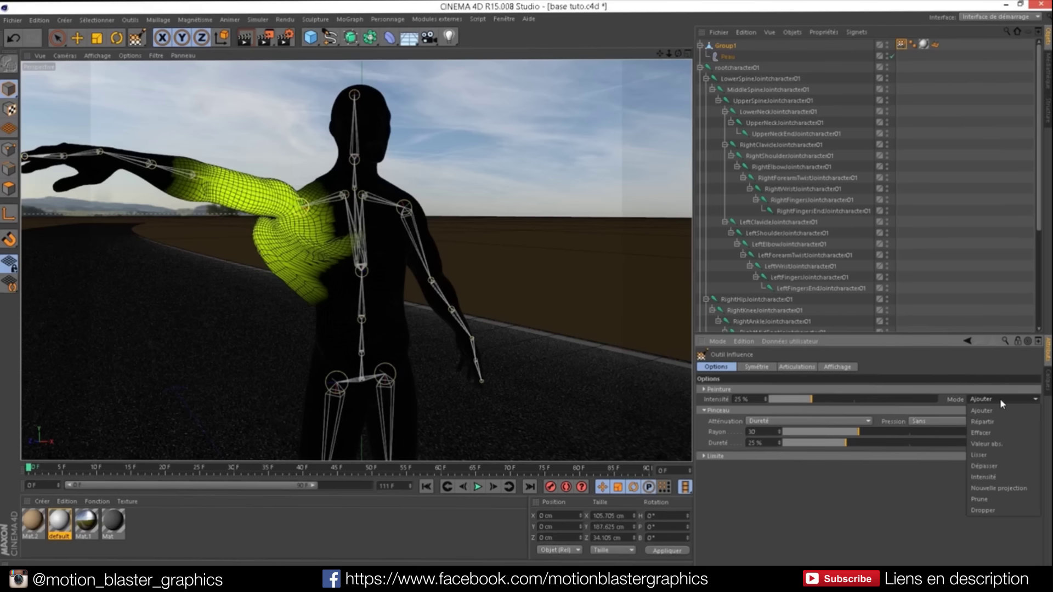
left_click(990, 432)
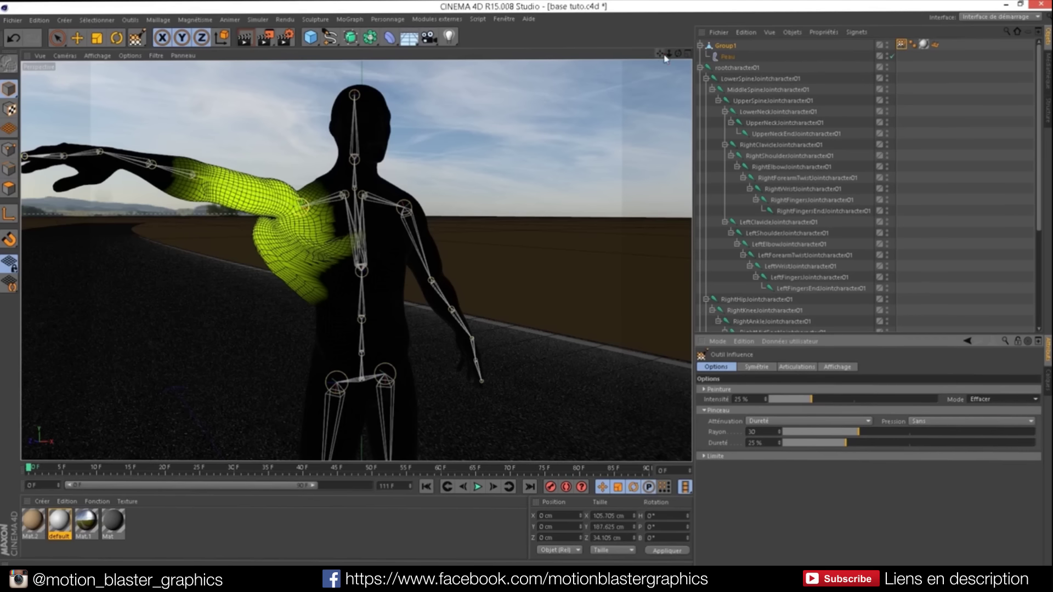
left_click_drag(669, 54, 664, 56)
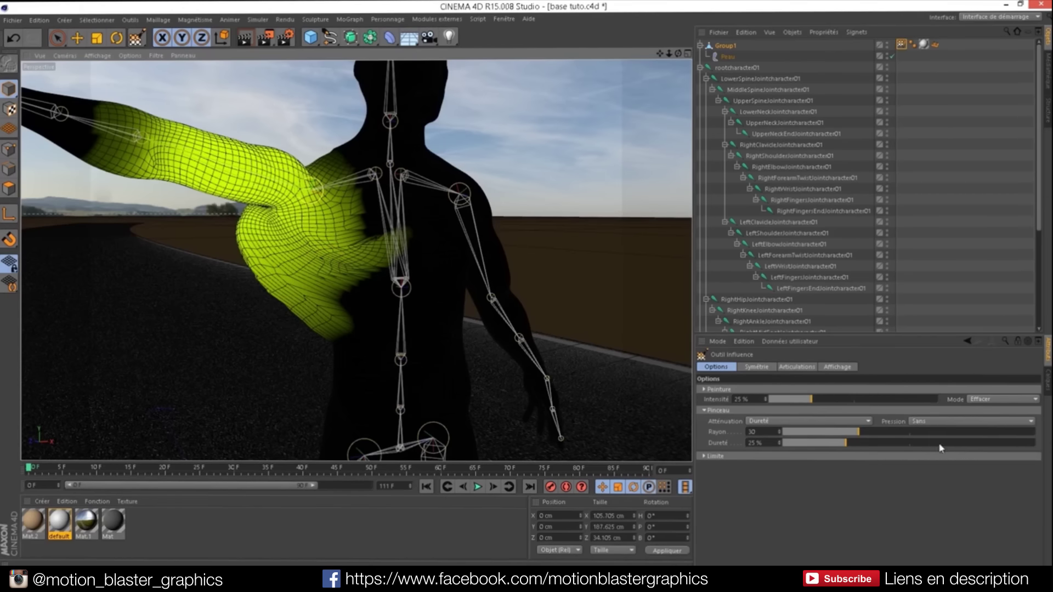
left_click(911, 400)
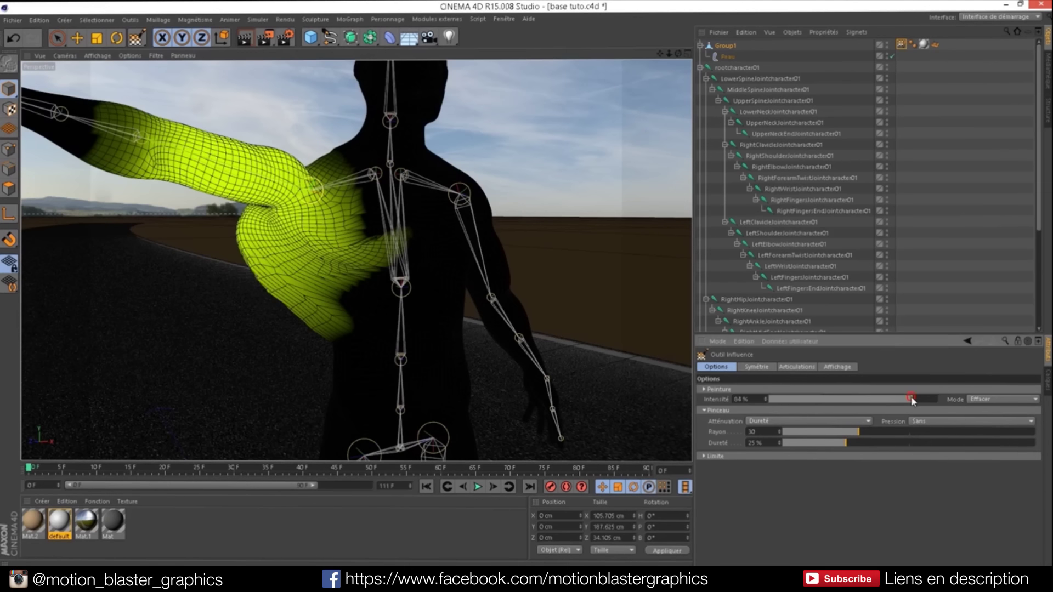
left_click(997, 443)
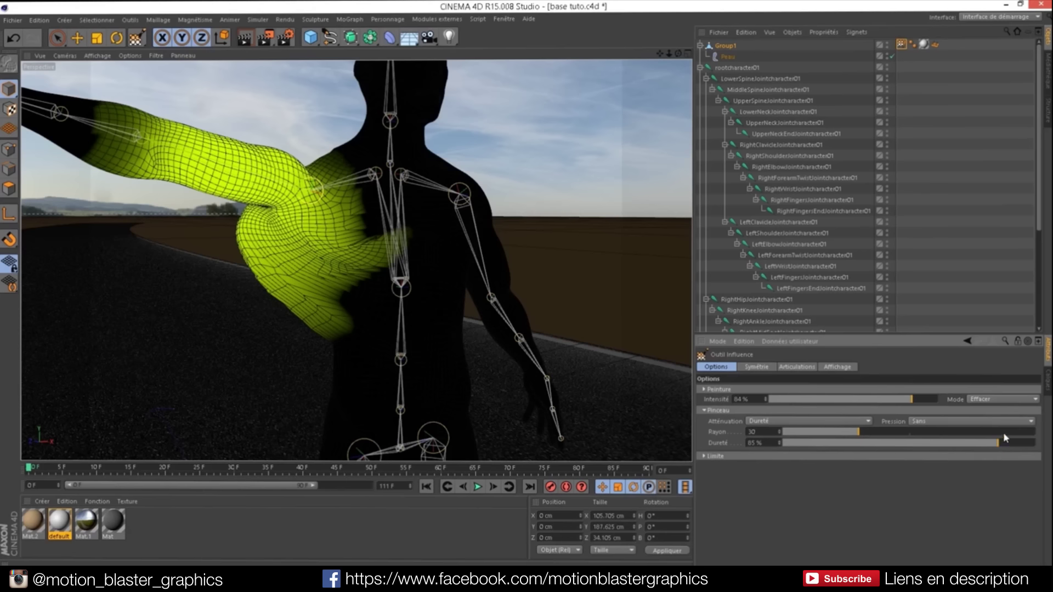
left_click(1004, 433)
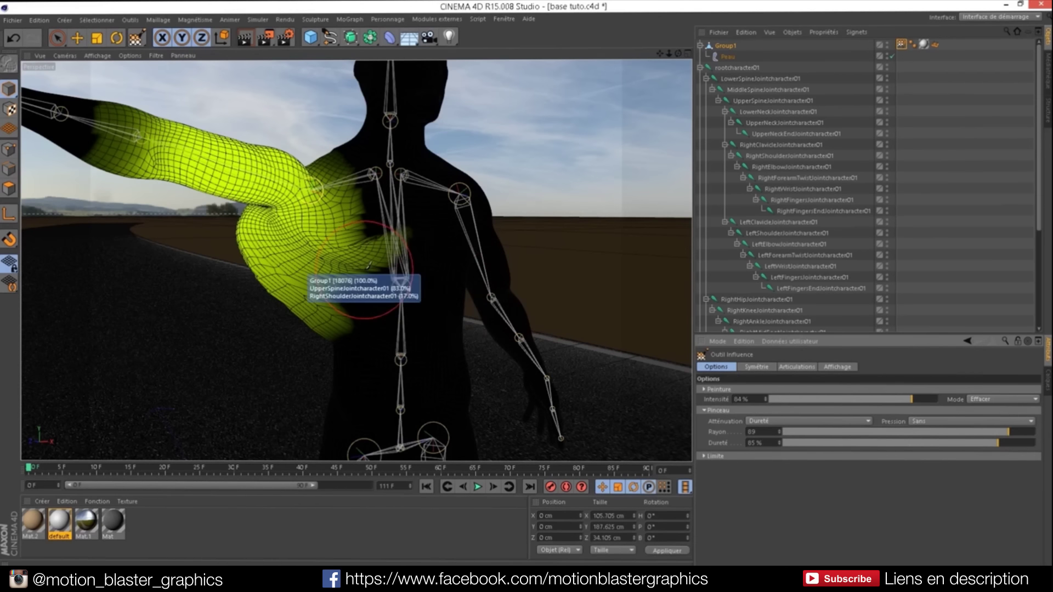
- Erase the right shoulder joint's weights over the upper back, arm underside and clavicle area
left_click_drag(679, 59, 658, 63)
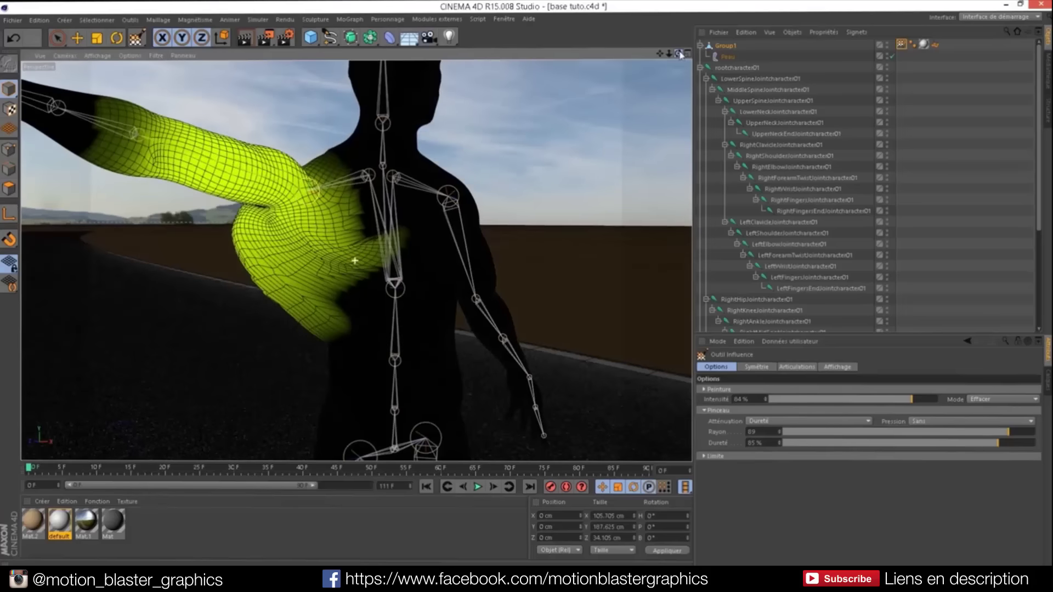
mouse_move(407, 227)
left_mouse_down()
mouse_move(285, 294)
mouse_move(293, 342)
mouse_move(283, 353)
mouse_move(294, 376)
mouse_move(335, 384)
left_mouse_up()
mouse_move(679, 54)
left_mouse_down()
mouse_move(355, 261)
mouse_move(346, 233)
left_mouse_up()
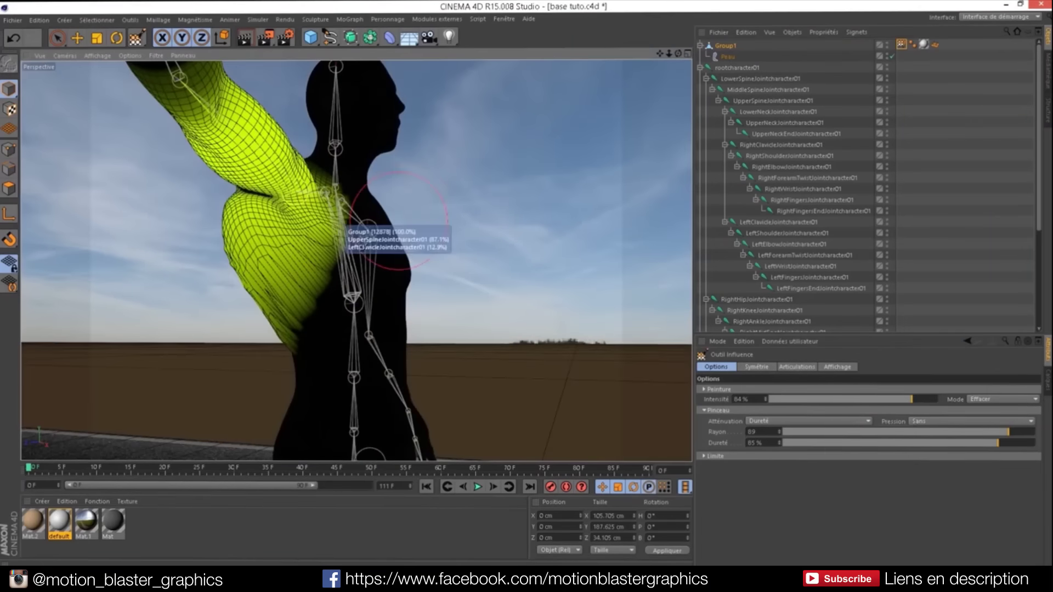
mouse_move(320, 285)
left_mouse_down()
mouse_move(257, 278)
mouse_move(249, 288)
mouse_move(287, 333)
mouse_move(324, 307)
mouse_move(355, 261)
left_mouse_up()
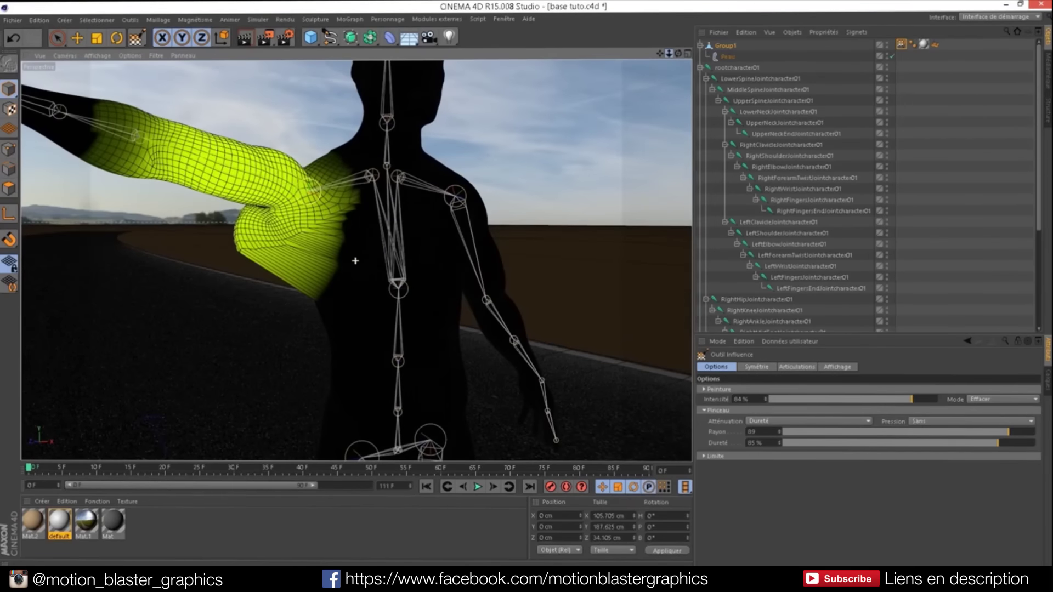
scroll(356, 261, "up", 2)
scroll(354, 259, "up", 2)
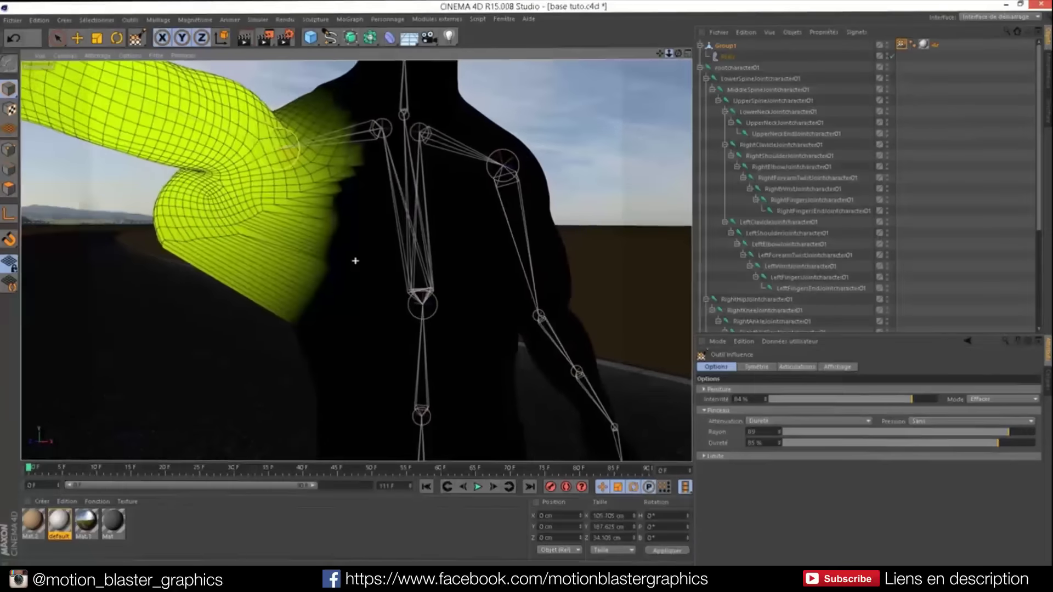
scroll(354, 259, "up", 1)
mouse_move(310, 281)
left_mouse_down()
mouse_move(291, 289)
mouse_move(316, 269)
left_mouse_up()
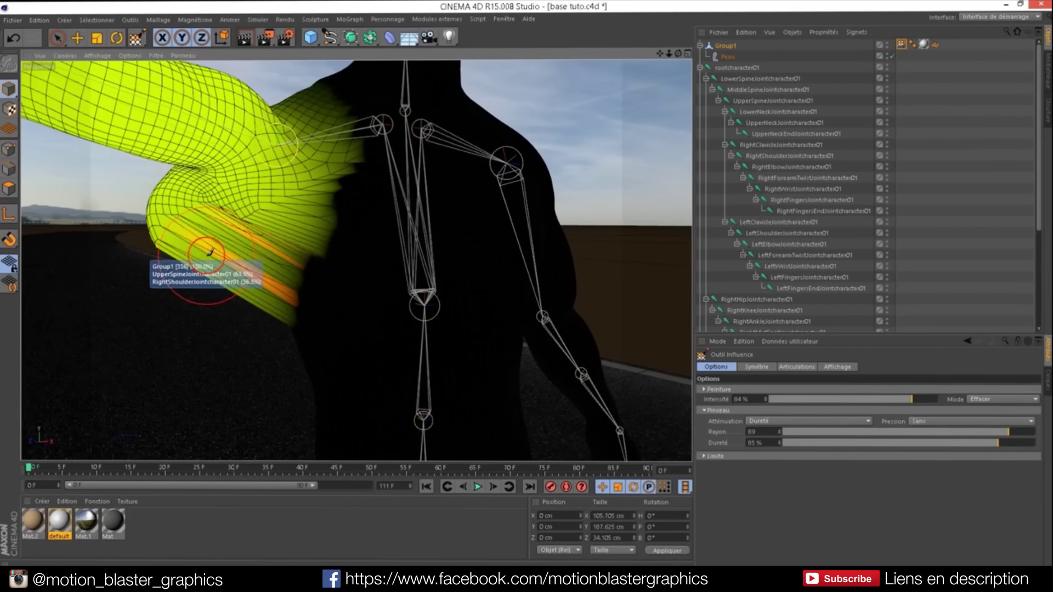
mouse_move(373, 163)
left_mouse_down()
mouse_move(372, 135)
mouse_move(384, 162)
mouse_move(316, 225)
left_mouse_up()
mouse_move(164, 230)
left_mouse_down()
mouse_move(200, 258)
mouse_move(285, 286)
left_mouse_up()
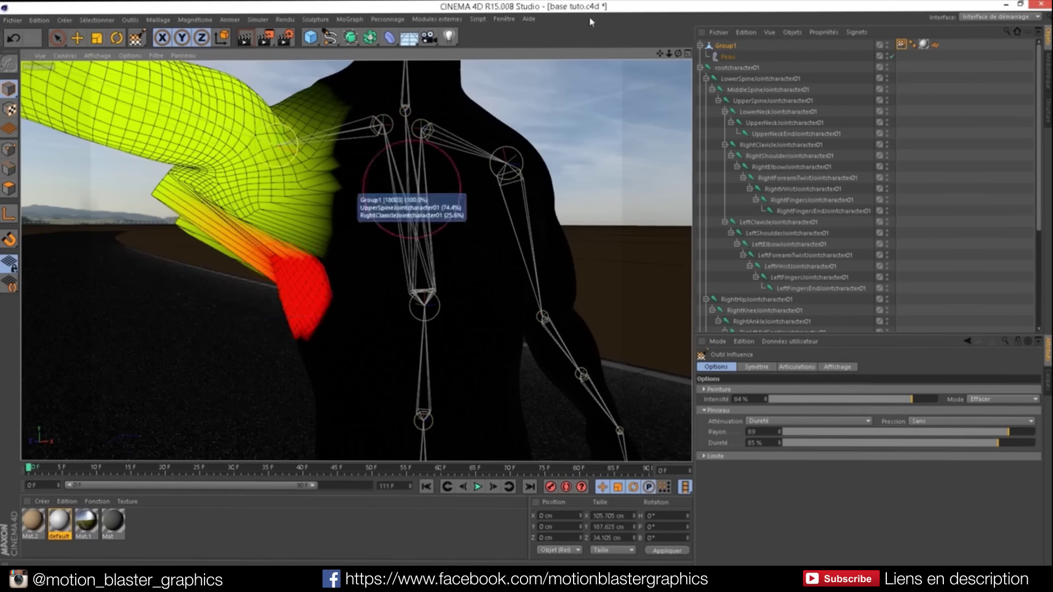
- Orbit behind and around the character to check the weights confined to the upper arm
left_click_drag(671, 55, 671, 55)
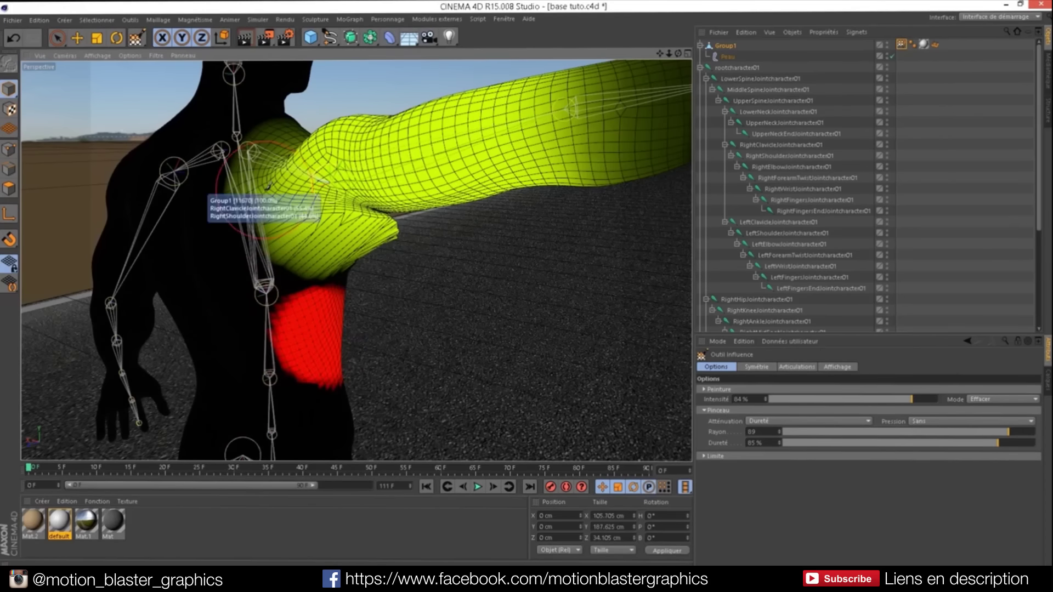
mouse_move(678, 54)
left_mouse_down()
mouse_move(625, 60)
mouse_move(682, 59)
mouse_move(647, 87)
left_mouse_up()
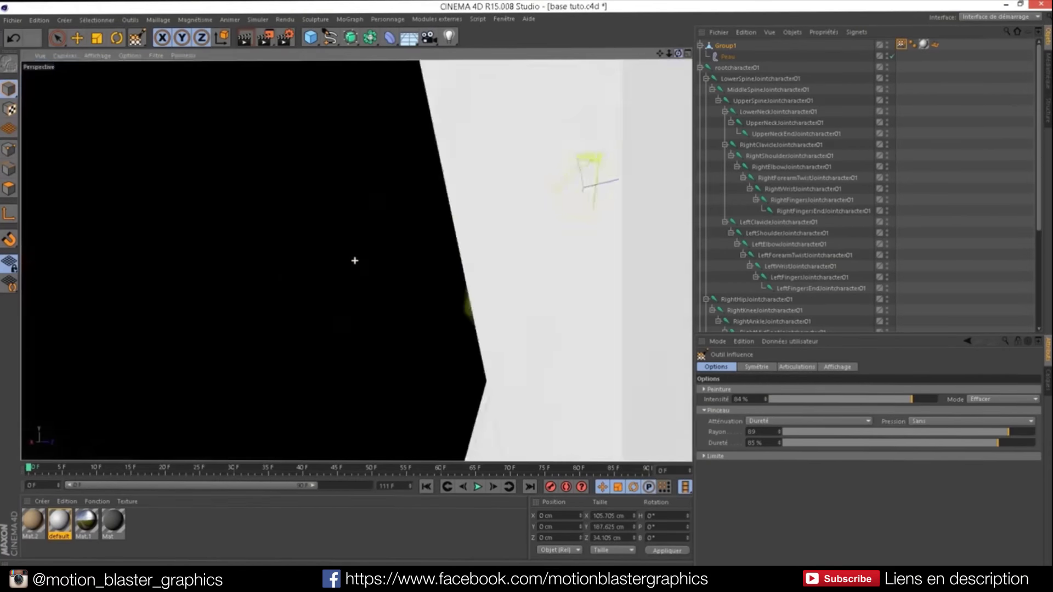
left_click_drag(678, 54, 647, 87)
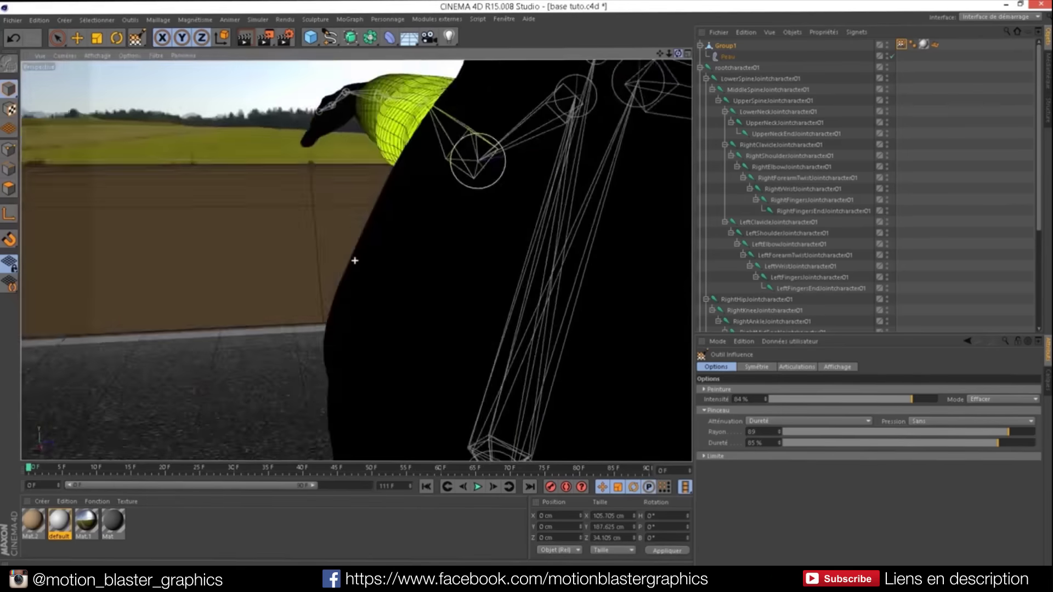
left_click_drag(679, 53, 676, 61)
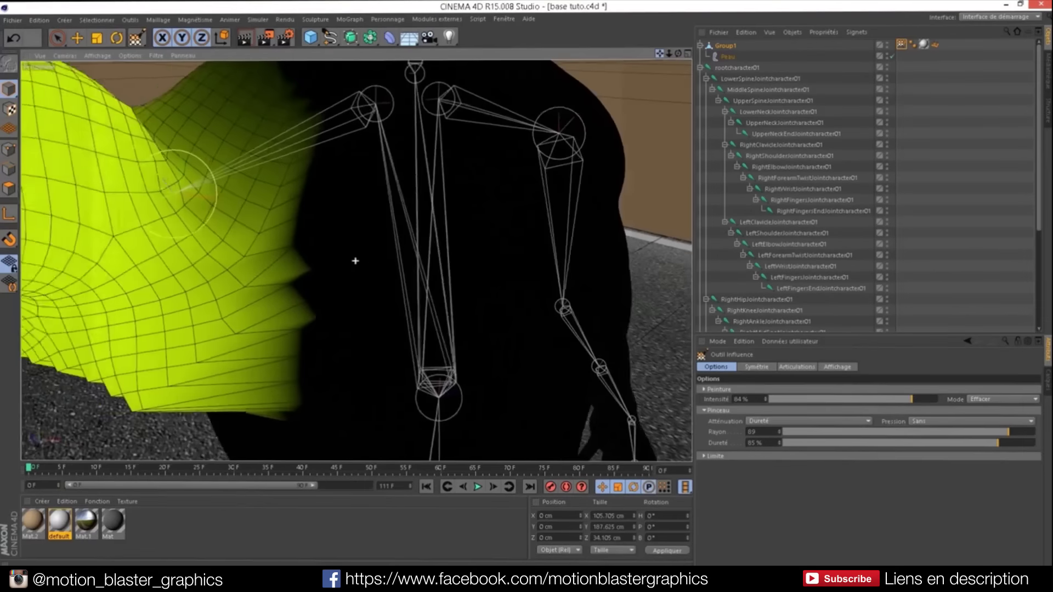
left_click_drag(355, 261, 362, 259, "alt")
left_click_drag(678, 53, 680, 58)
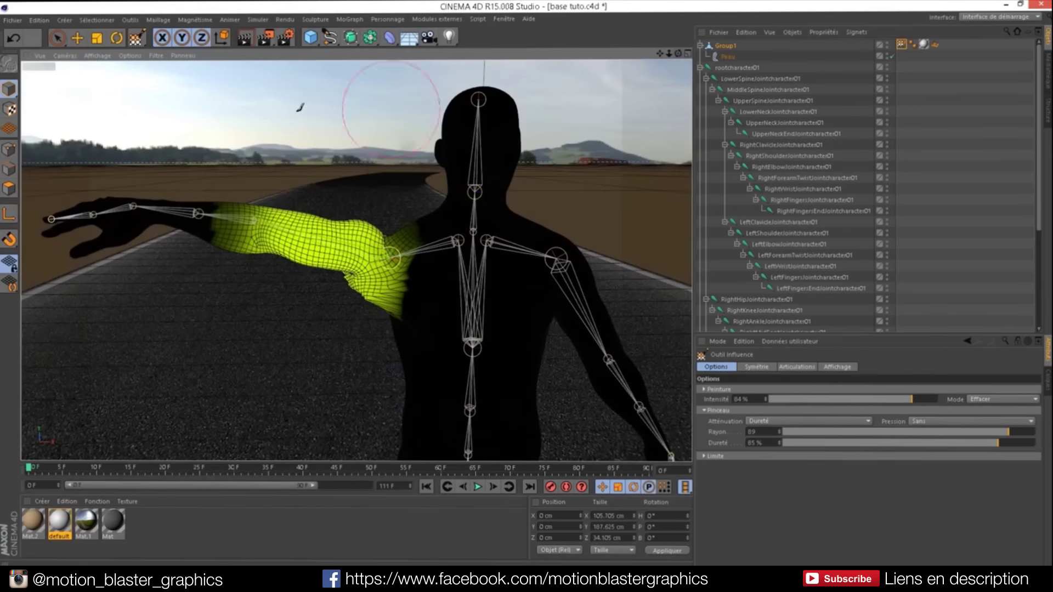
- Raise the right arm by rotating RightShoulderJoint to B 32.47°, then set the weight brush to Smooth at 100%
left_click(113, 39)
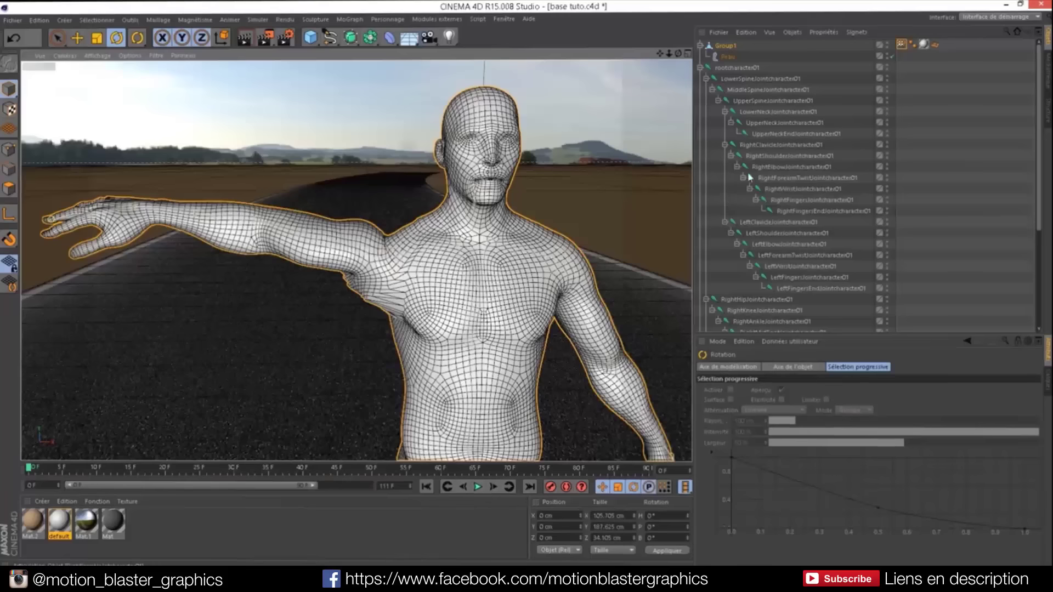
left_click(768, 145)
left_click(768, 156)
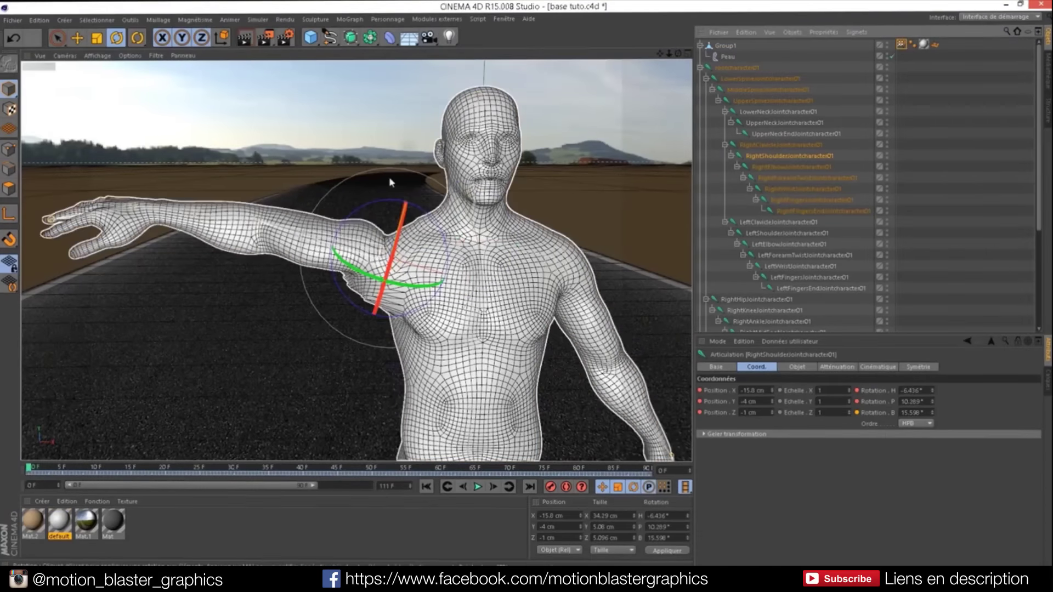
mouse_move(349, 218)
left_mouse_down()
mouse_move(330, 219)
mouse_move(411, 285)
mouse_move(312, 168)
left_mouse_up()
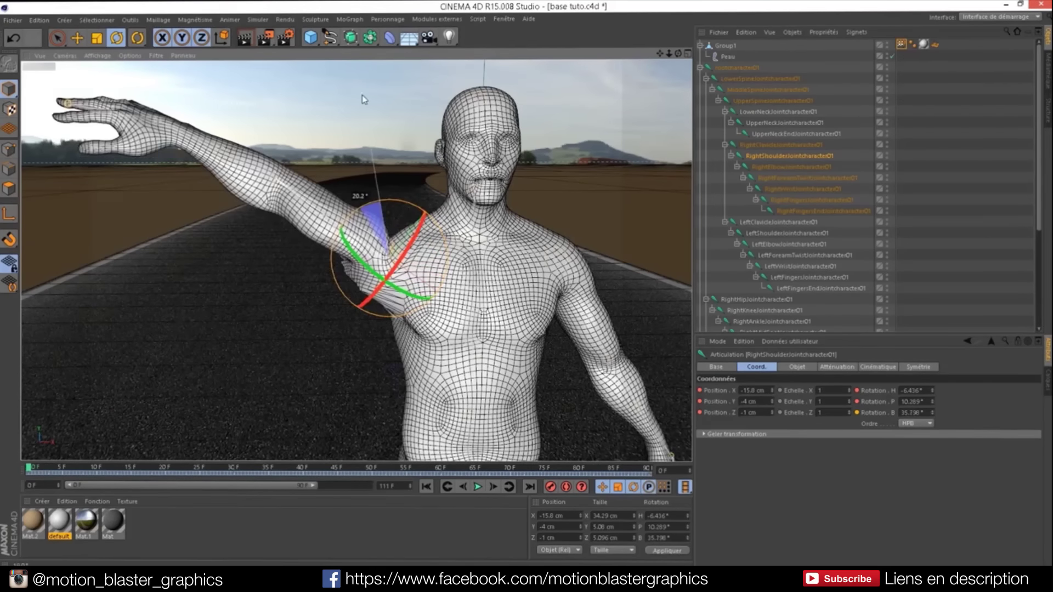
left_click_drag(312, 167, 495, 62)
left_click_drag(669, 53, 678, 55)
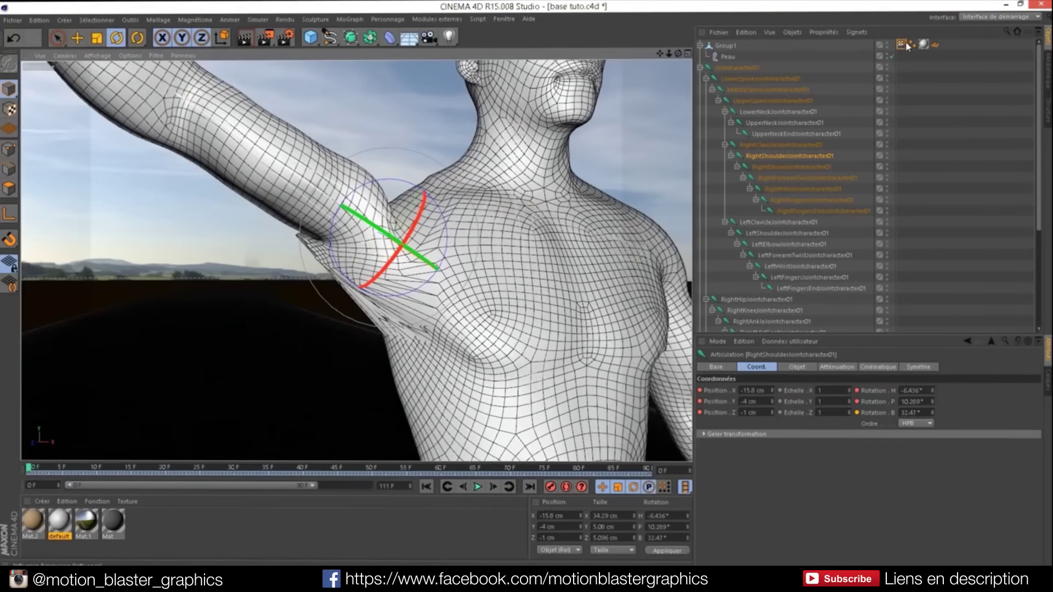
double_click(901, 45)
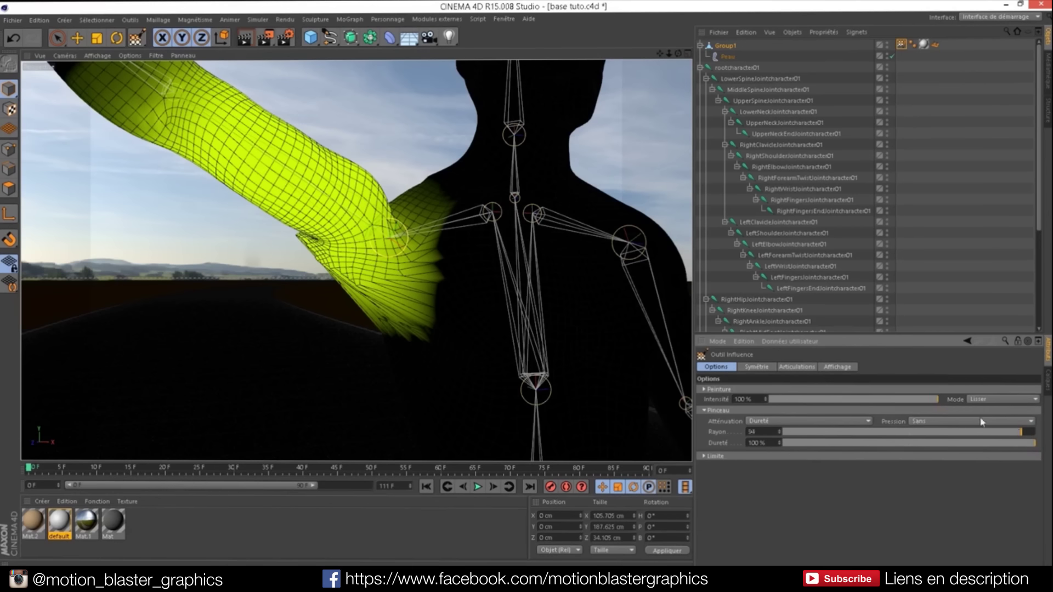
- Smooth the weights under the right shoulder and below the armpit
left_click_drag(468, 281, 411, 278)
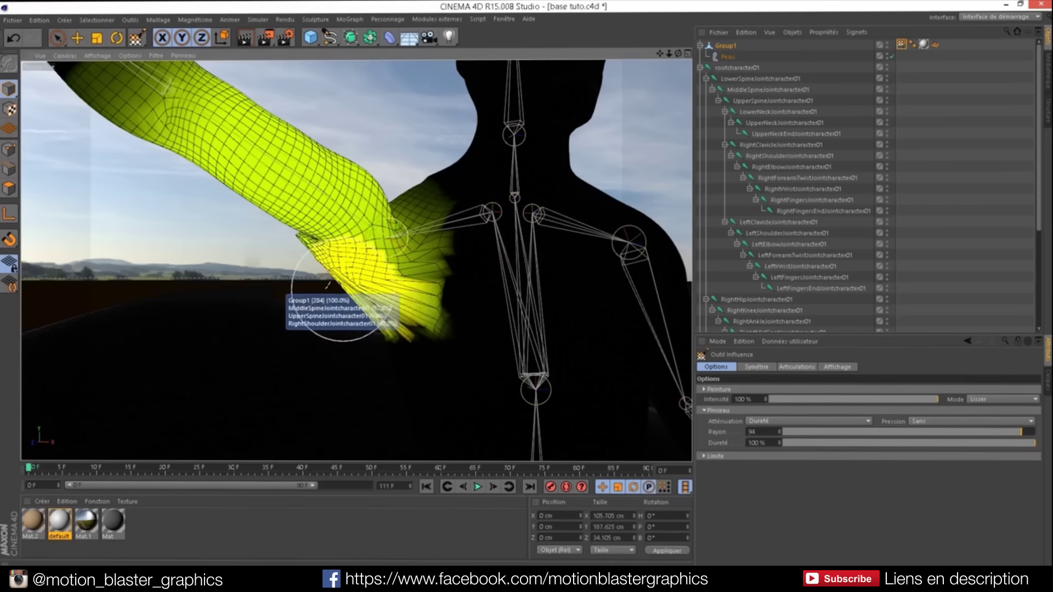
mouse_move(316, 292)
left_mouse_down()
mouse_move(445, 320)
mouse_move(260, 228)
mouse_move(355, 252)
mouse_move(434, 233)
mouse_move(424, 224)
mouse_move(430, 301)
mouse_move(411, 321)
mouse_move(317, 271)
mouse_move(320, 245)
mouse_move(403, 291)
mouse_move(412, 321)
mouse_move(401, 285)
mouse_move(324, 252)
left_mouse_up()
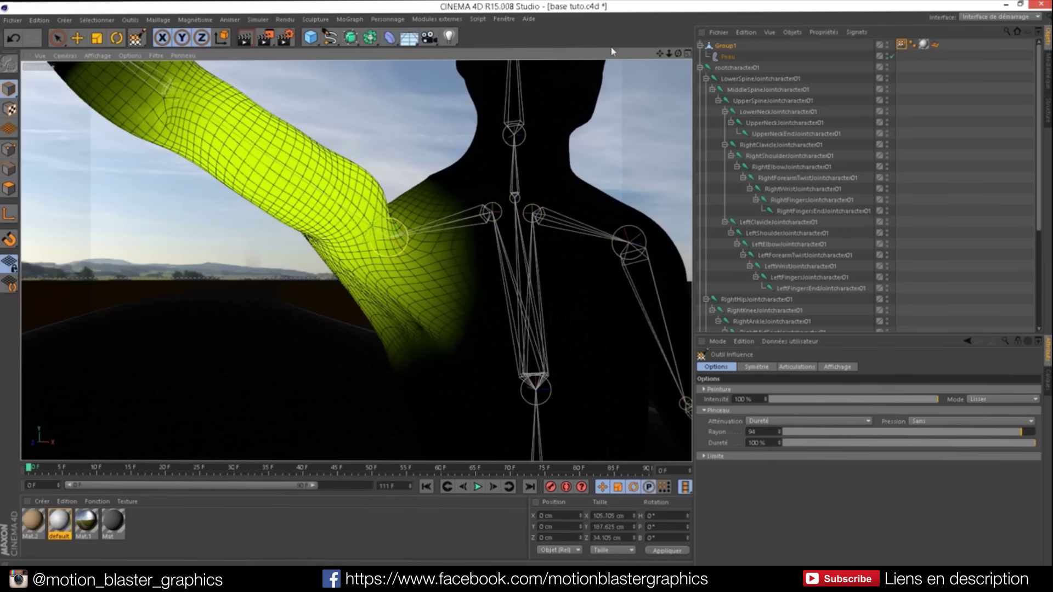
left_click_drag(340, 176, 378, 248, "alt")
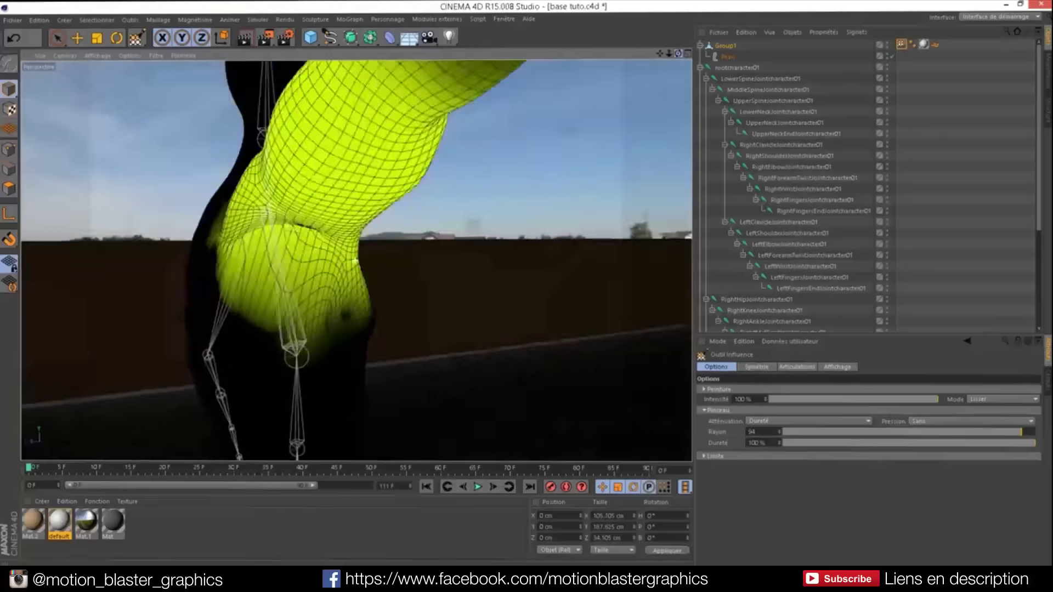
mouse_move(356, 241)
left_mouse_down()
mouse_move(211, 223)
mouse_move(235, 294)
mouse_move(270, 305)
left_mouse_up()
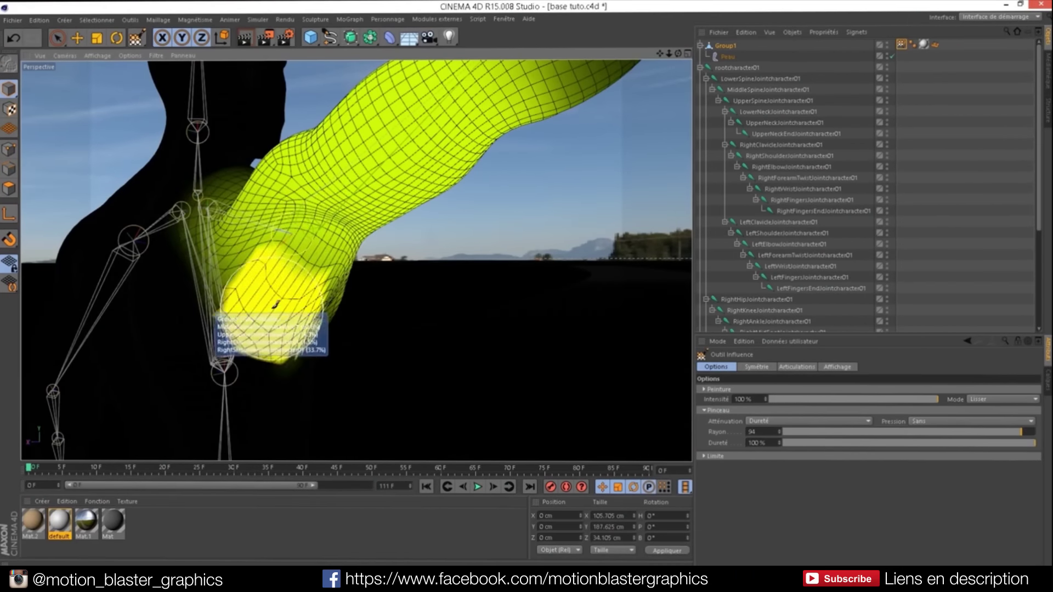
mouse_move(308, 403)
left_mouse_down()
mouse_move(223, 294)
mouse_move(293, 253)
left_mouse_up()
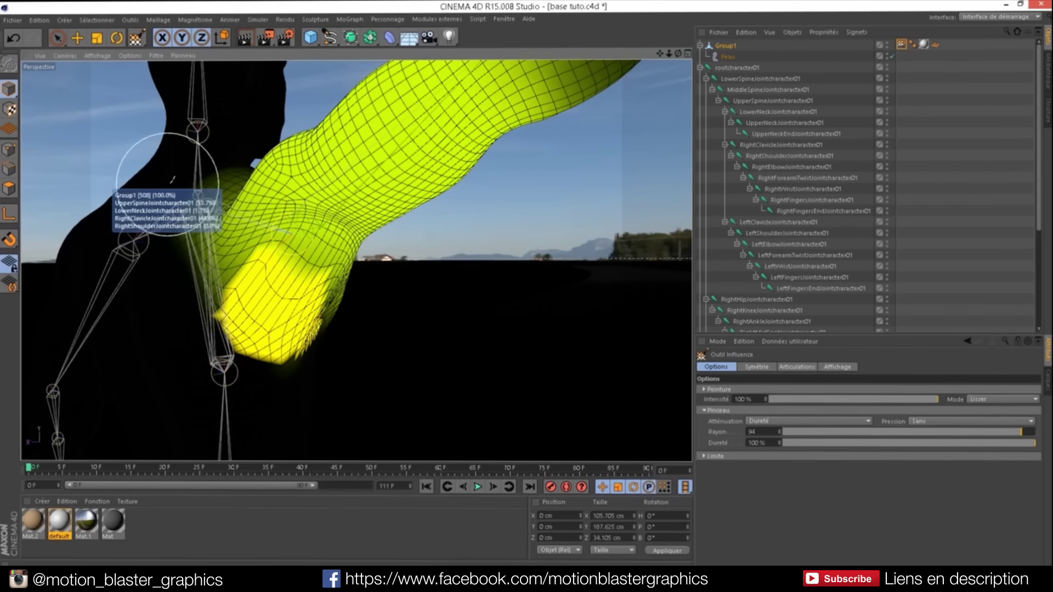
- Smooth the weights along the right upper arm and across the shoulder
left_click_drag(283, 231, 309, 258)
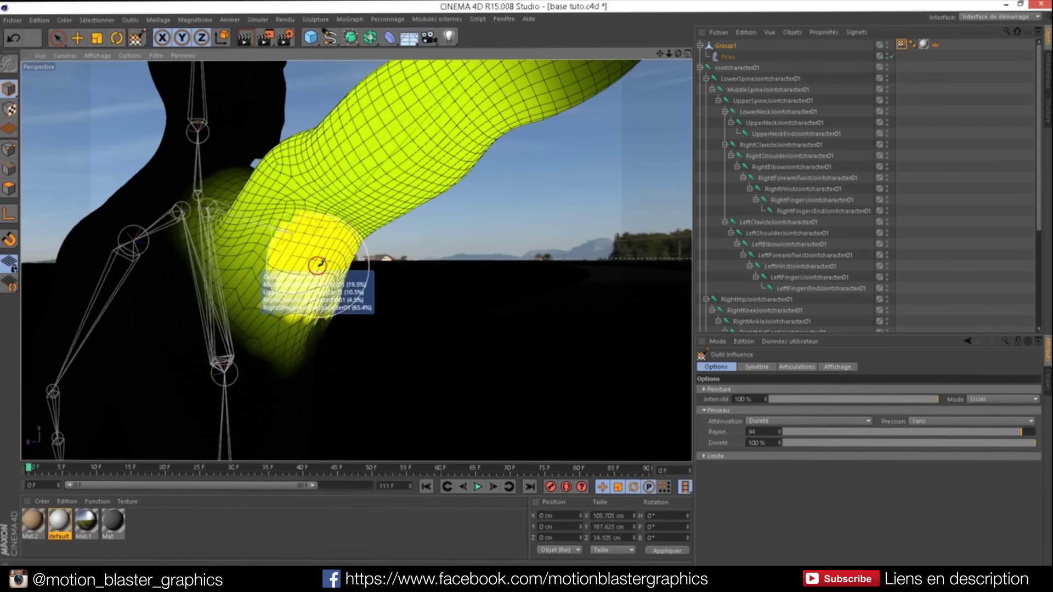
mouse_move(318, 265)
left_mouse_down()
mouse_move(318, 286)
mouse_move(263, 282)
left_mouse_up()
mouse_move(236, 241)
left_mouse_down()
mouse_move(229, 209)
mouse_move(217, 248)
mouse_move(264, 313)
left_mouse_up()
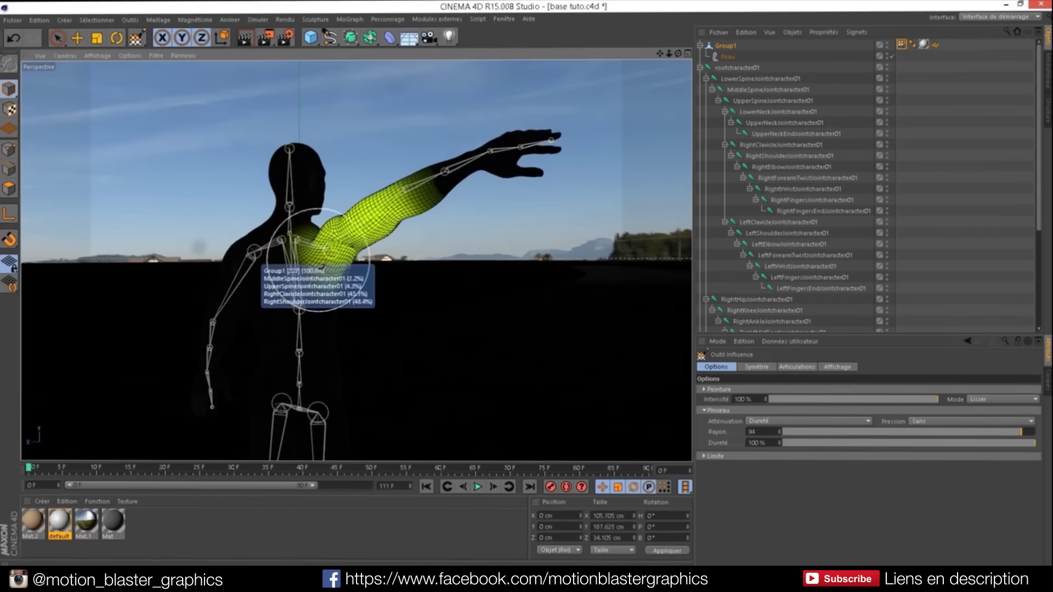
left_click_drag(336, 257, 301, 267)
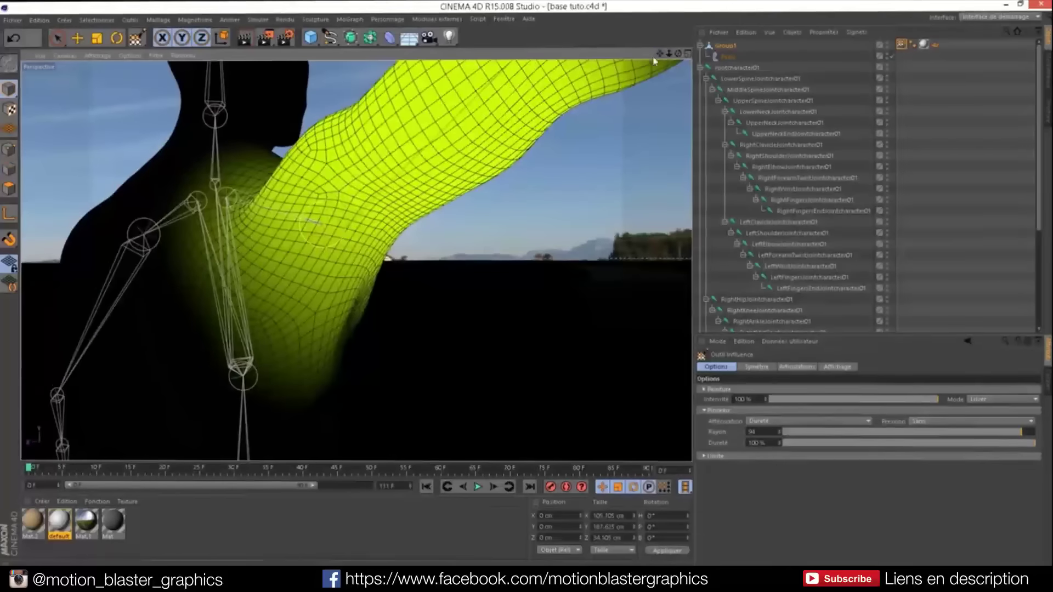
mouse_move(353, 207)
left_mouse_down()
mouse_move(212, 176)
mouse_move(223, 329)
mouse_move(282, 353)
mouse_move(340, 291)
left_mouse_up()
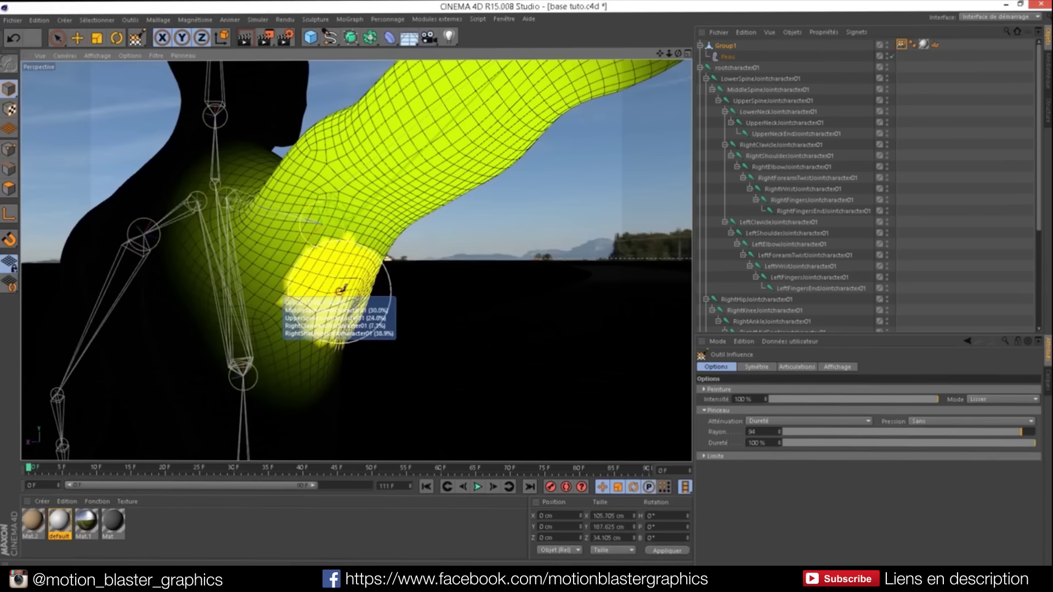
left_click_drag(669, 53, 549, 55)
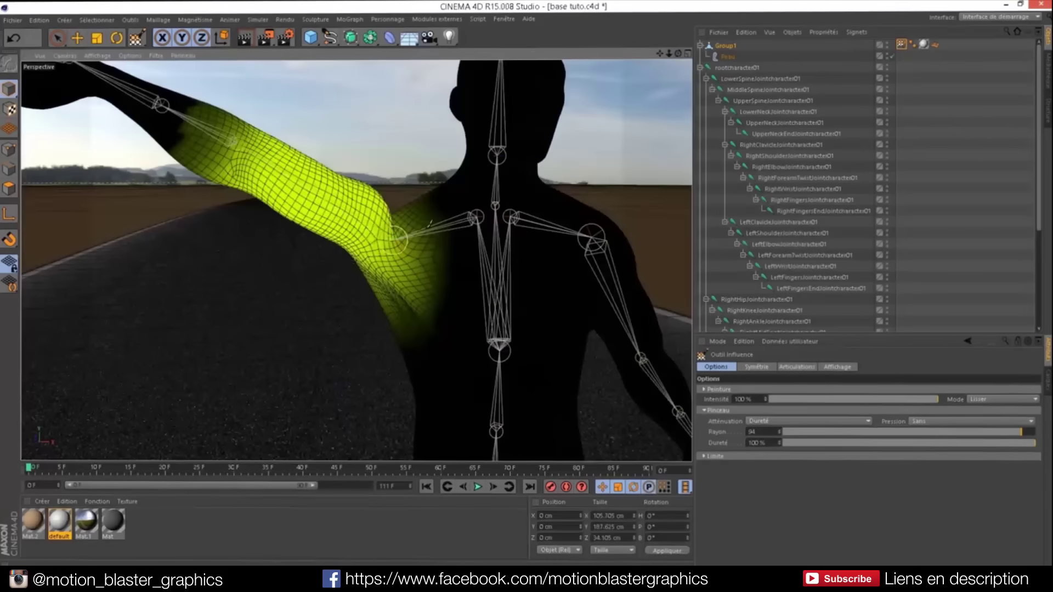
mouse_move(364, 228)
left_mouse_down()
mouse_move(423, 271)
mouse_move(395, 211)
mouse_move(676, 83)
mouse_move(647, 60)
mouse_move(691, 55)
left_mouse_up()
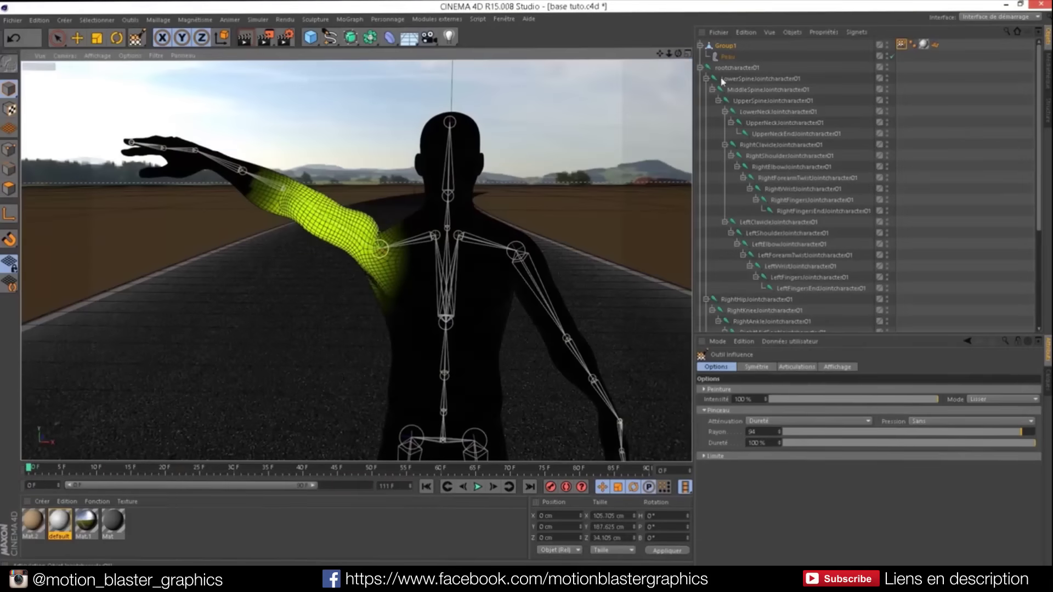
- Swing the right arm down, then raise it almost vertical (shoulder B about 79°), and return to the weight brush
left_click(757, 112)
left_click(778, 157)
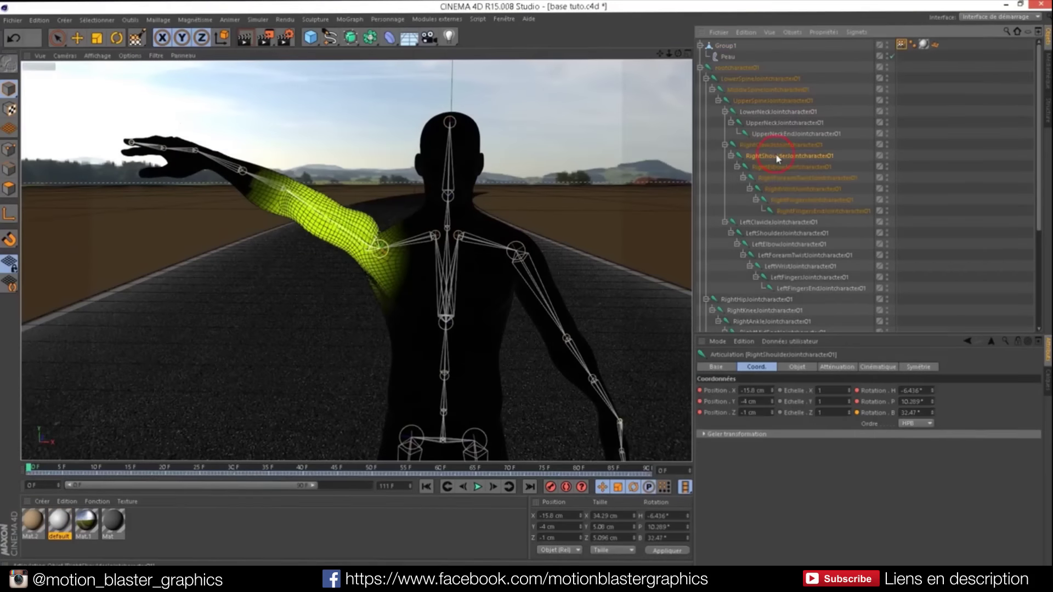
left_click(116, 37)
mouse_move(372, 192)
left_mouse_down()
mouse_move(334, 229)
mouse_move(348, 248)
left_mouse_up()
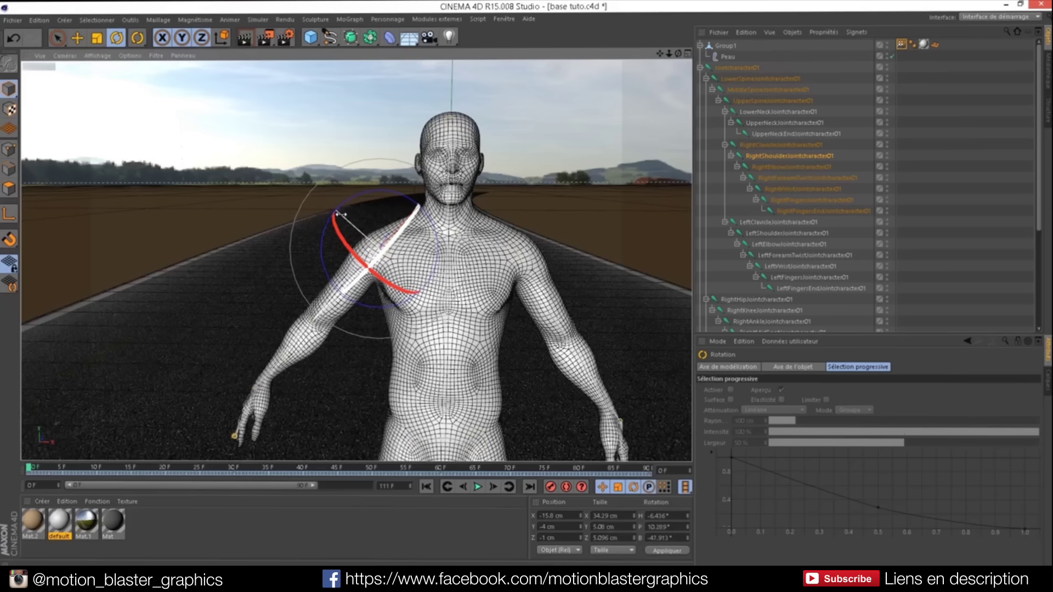
mouse_move(350, 205)
left_mouse_down()
mouse_move(404, 186)
mouse_move(549, 252)
left_mouse_up()
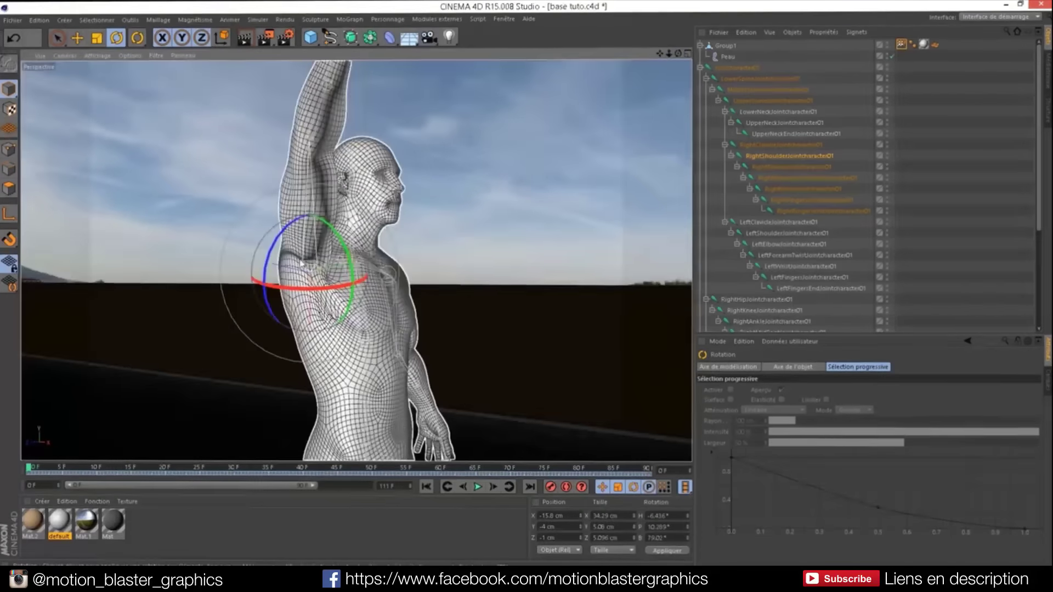
double_click(891, 56)
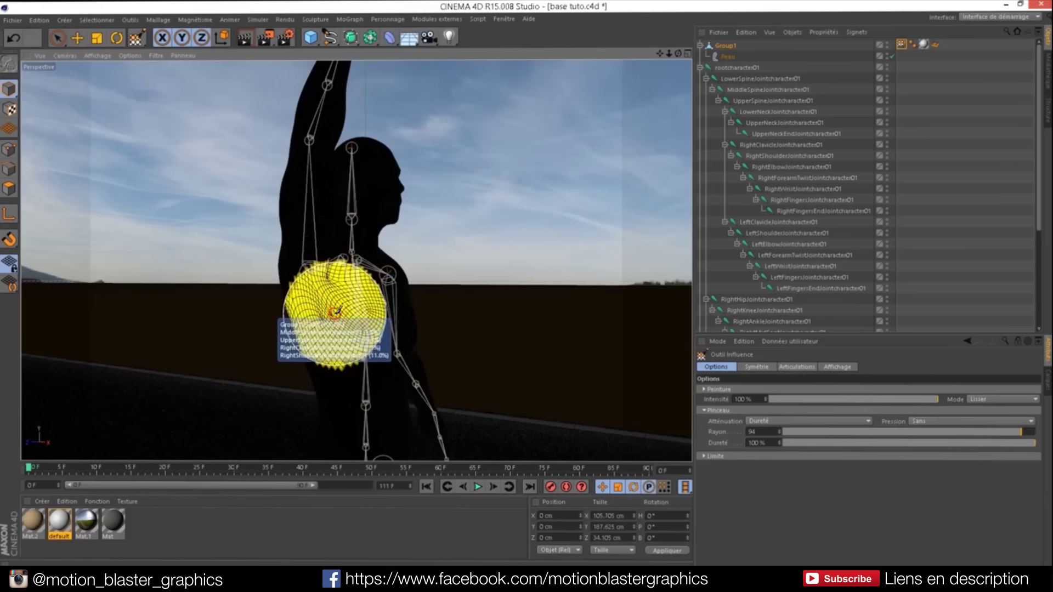
- Frame the whole character, return the animation to its first frame, and deselect the skin
mouse_move(667, 54)
left_mouse_down()
mouse_move(355, 262)
mouse_move(668, 54)
mouse_move(678, 58)
left_mouse_up()
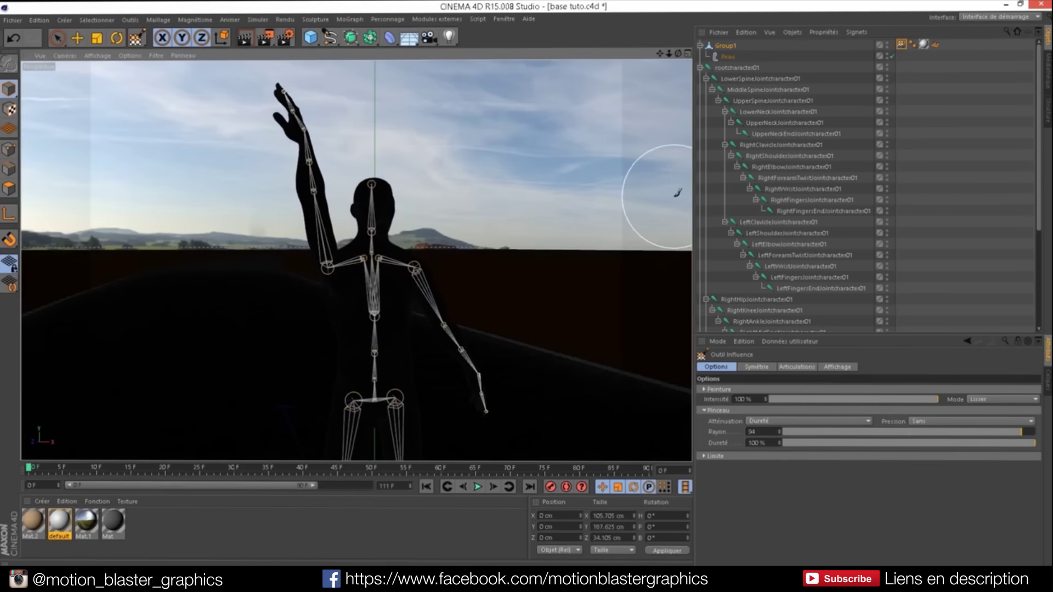
left_click(421, 485)
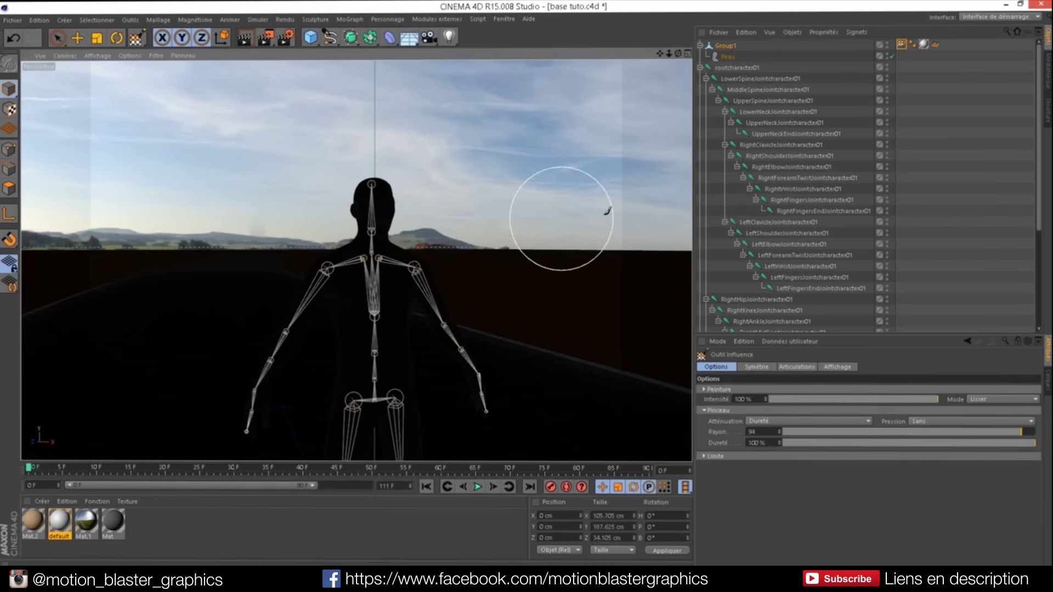
left_click(917, 135)
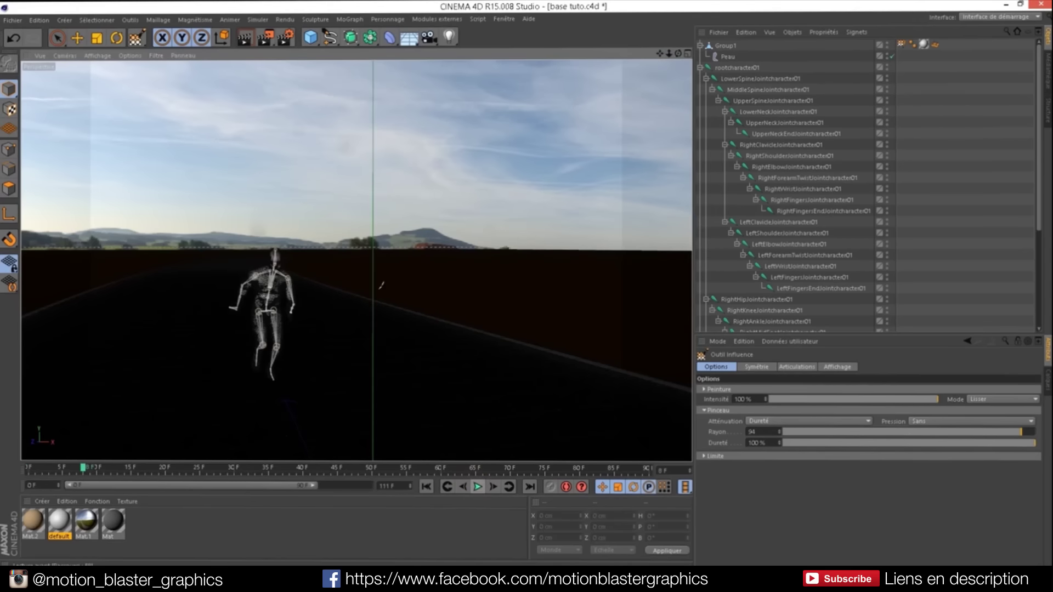
- Switch the viewport to smooth shading, play the run to frame 31, and inspect the stride from several angles
left_click(89, 55)
left_click(101, 74)
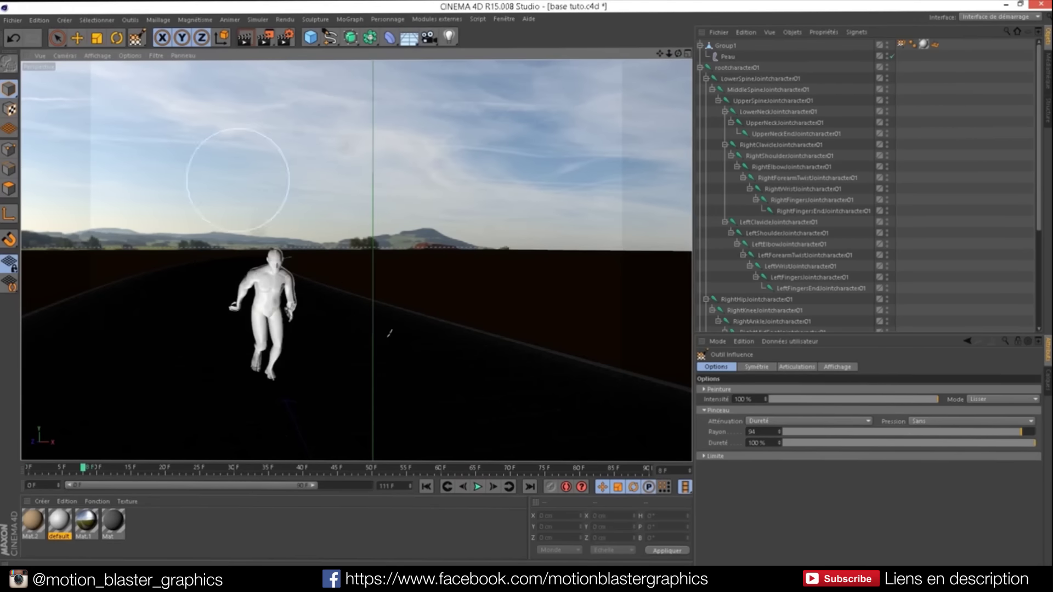
left_click(478, 487)
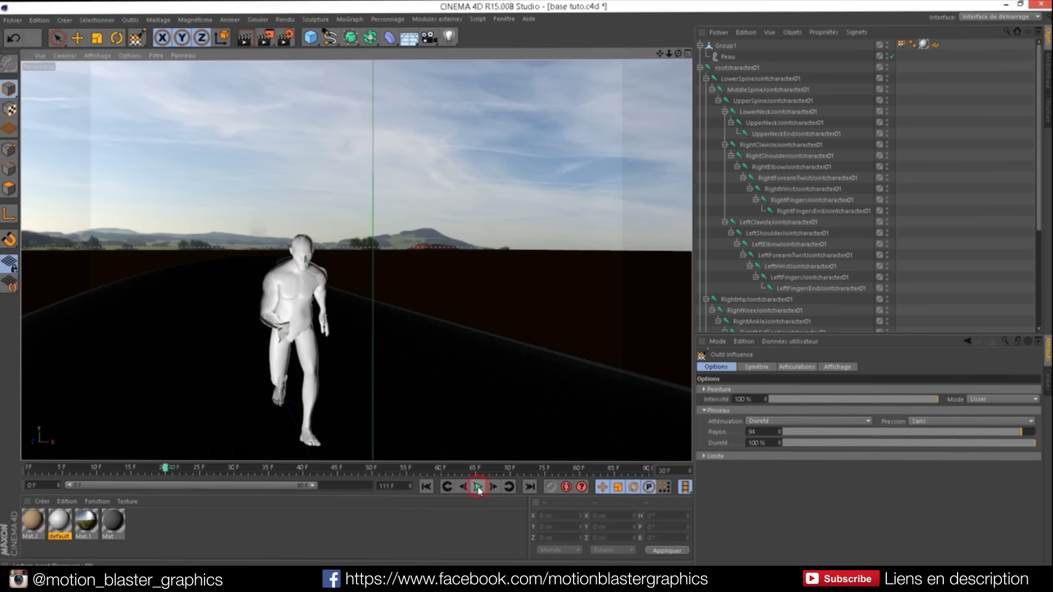
left_click(478, 488)
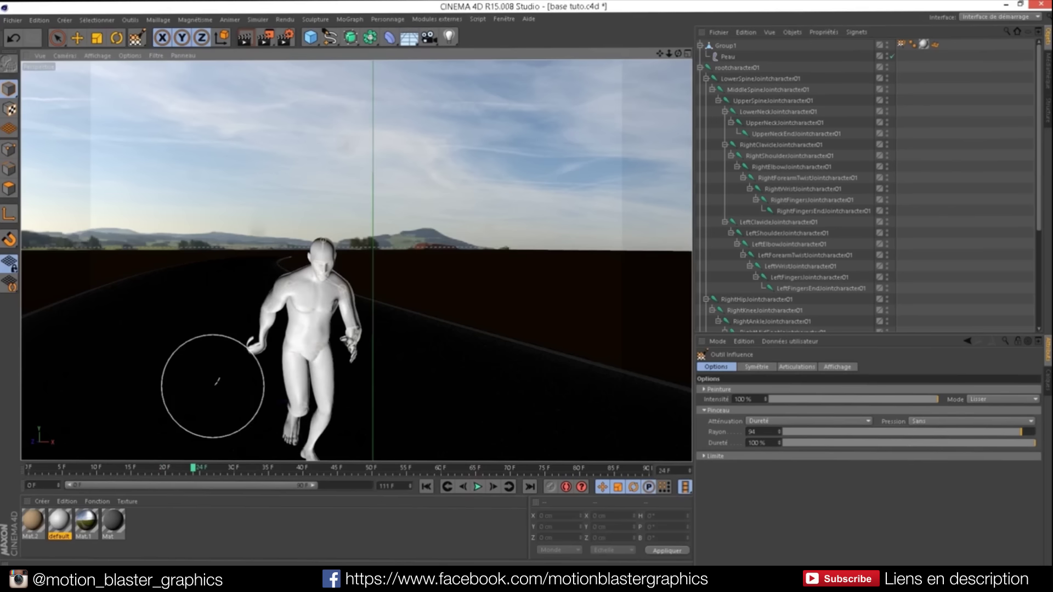
left_click(477, 488)
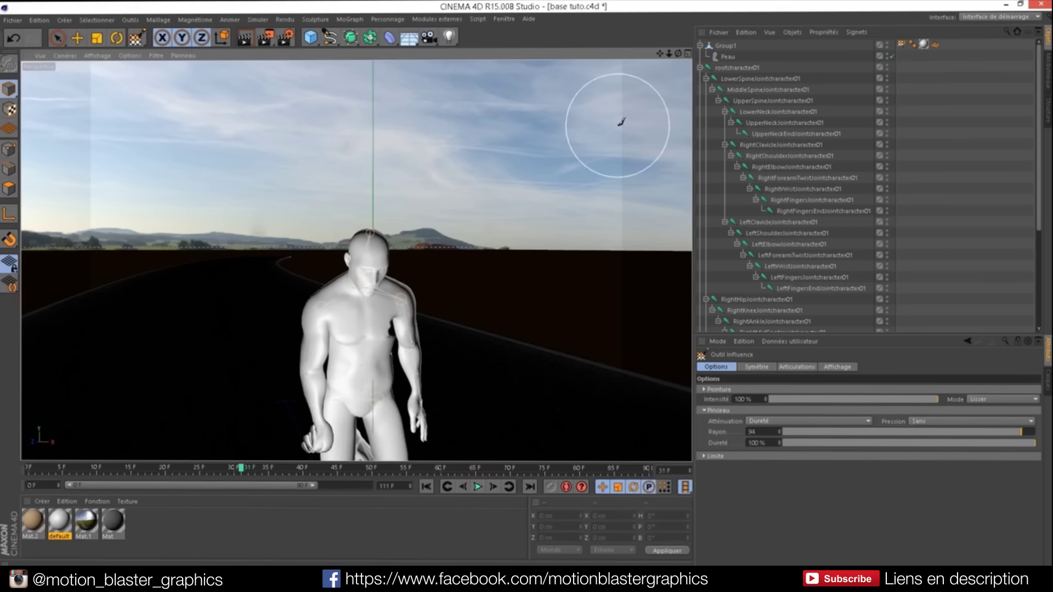
left_click_drag(676, 52, 354, 261)
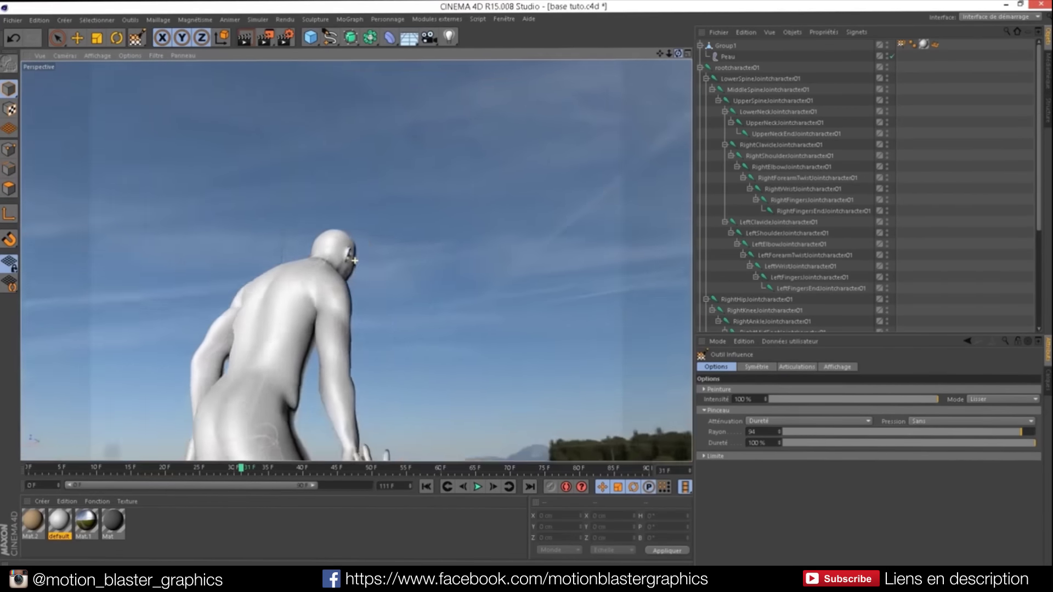
left_click_drag(355, 260, 355, 261, "alt")
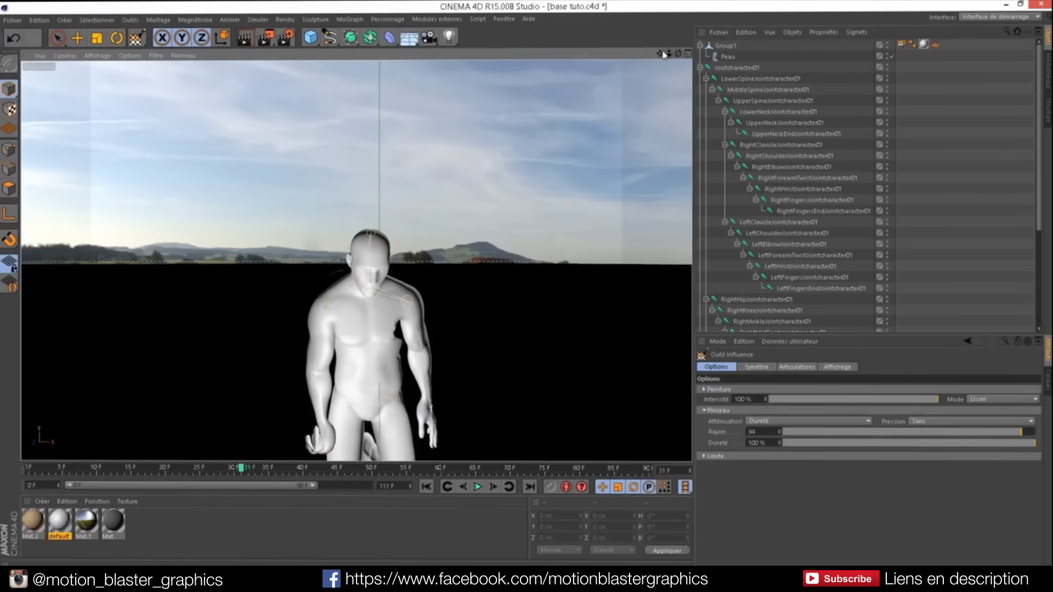
- Nest Group1 under the Surface de subdivision object and disable that subdivision surface
left_click(700, 68)
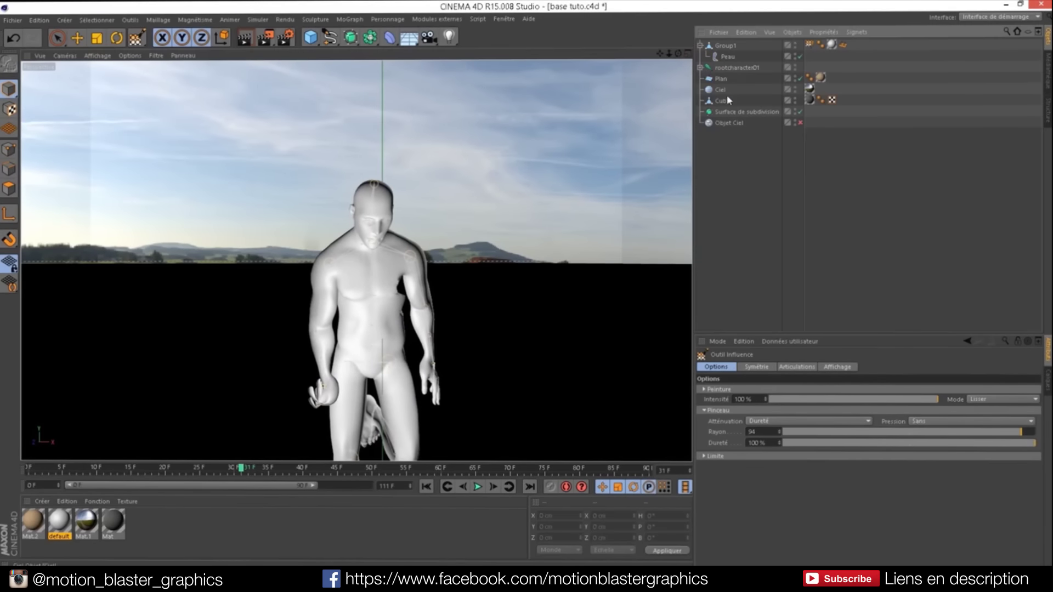
left_click(727, 47)
left_click_drag(725, 118, 725, 112)
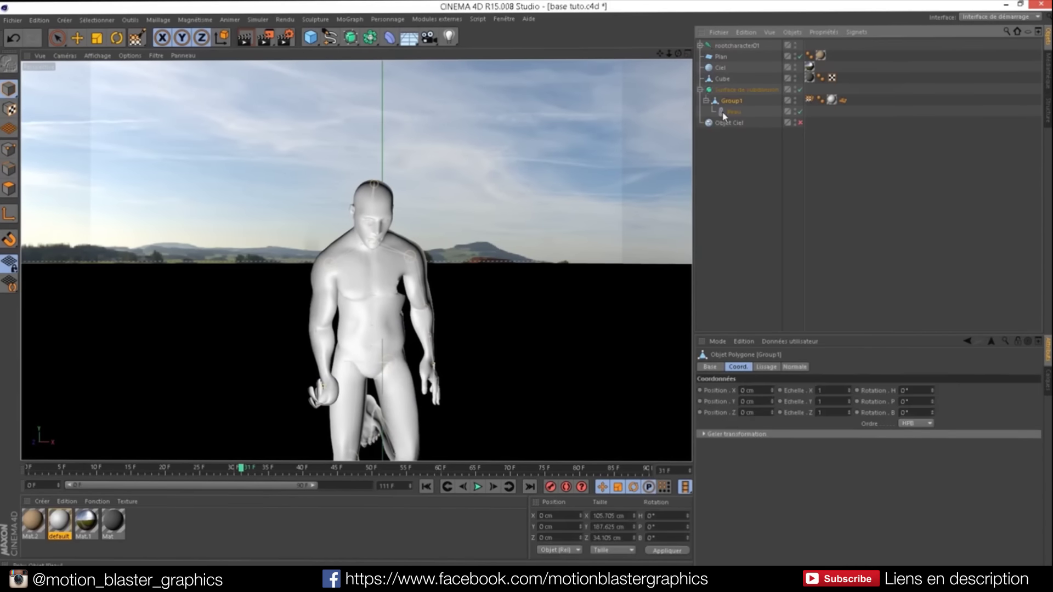
mouse_move(660, 54)
left_mouse_down()
mouse_move(686, 53)
mouse_move(668, 65)
left_mouse_up()
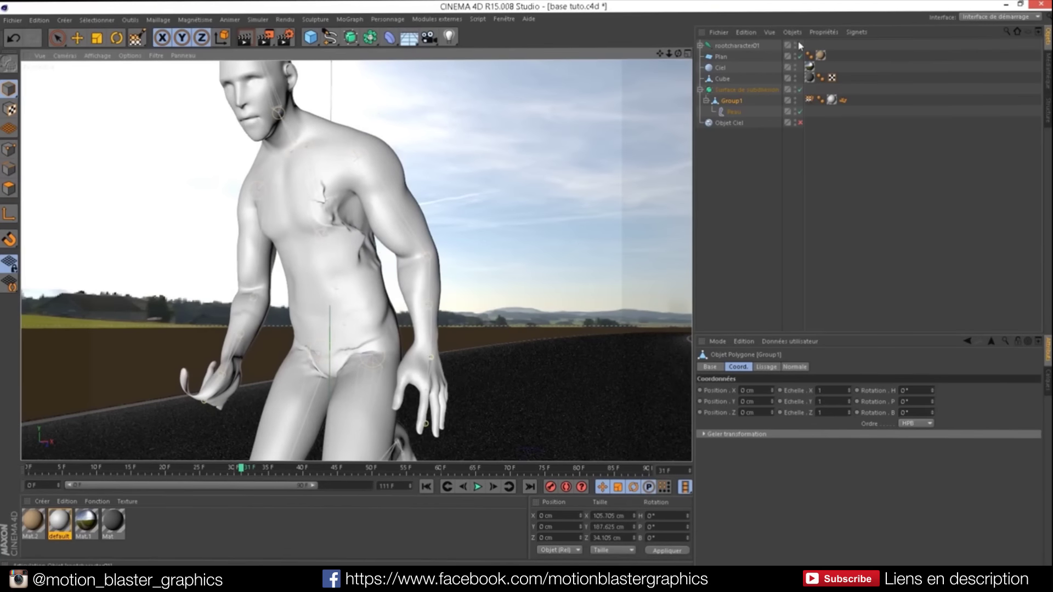
left_click(800, 90)
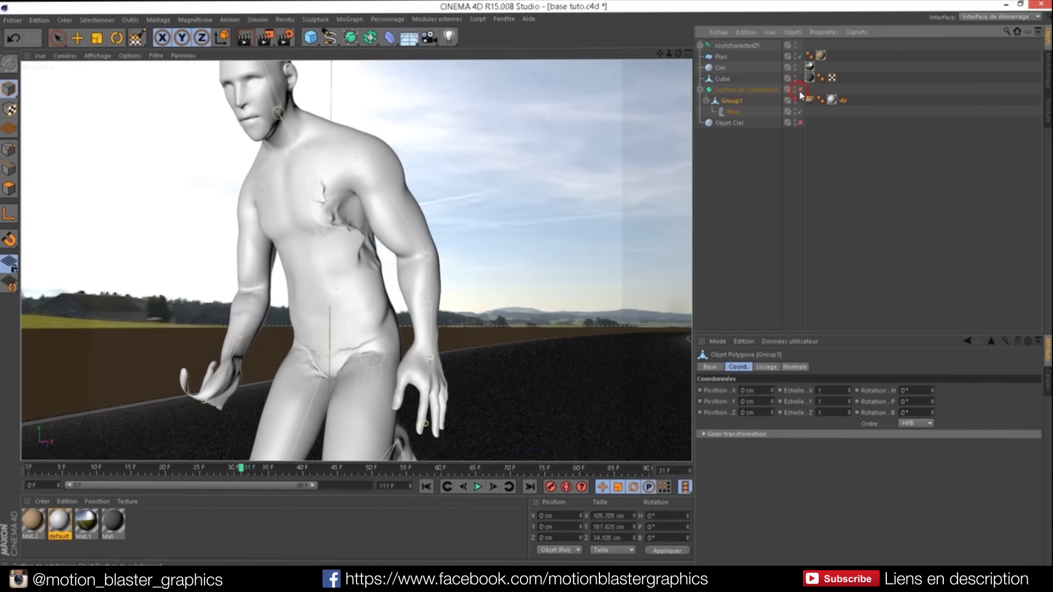
- Change the viewport shading and start weight painting on Group1's weight tag, framing the hips
left_click(97, 55)
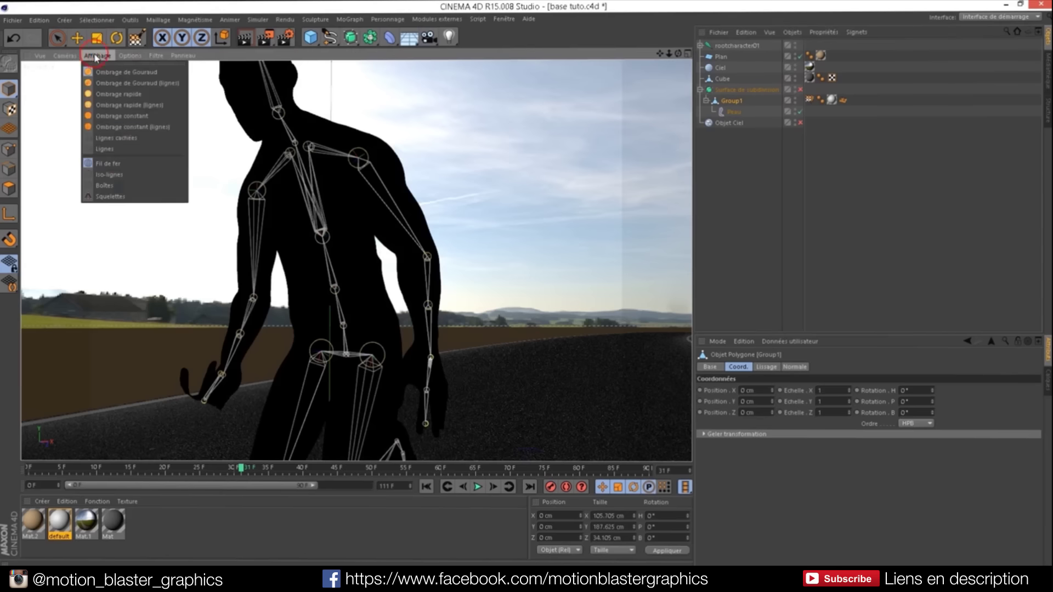
left_click(127, 105)
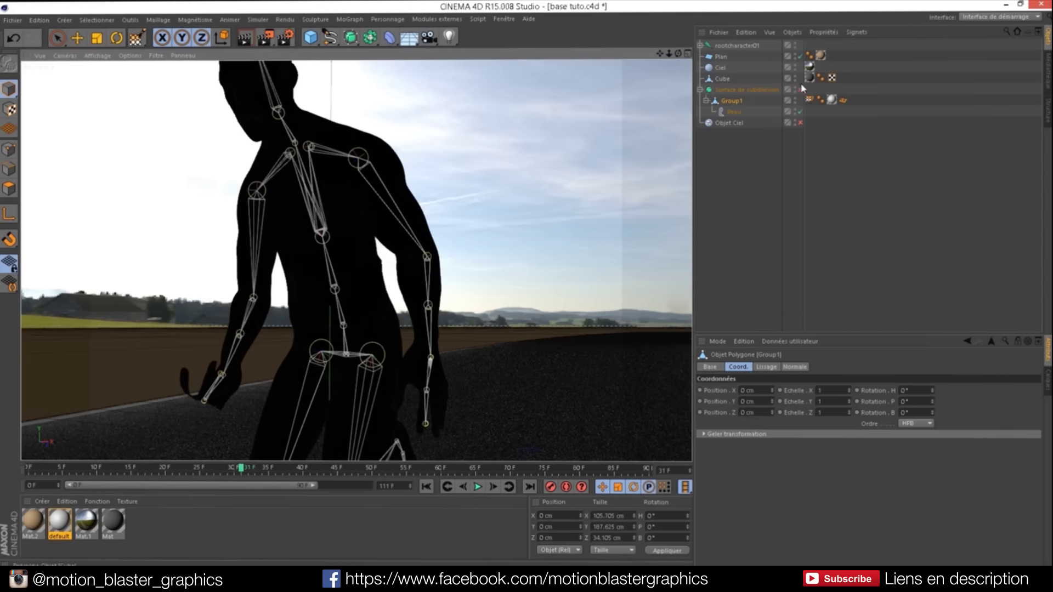
double_click(809, 99)
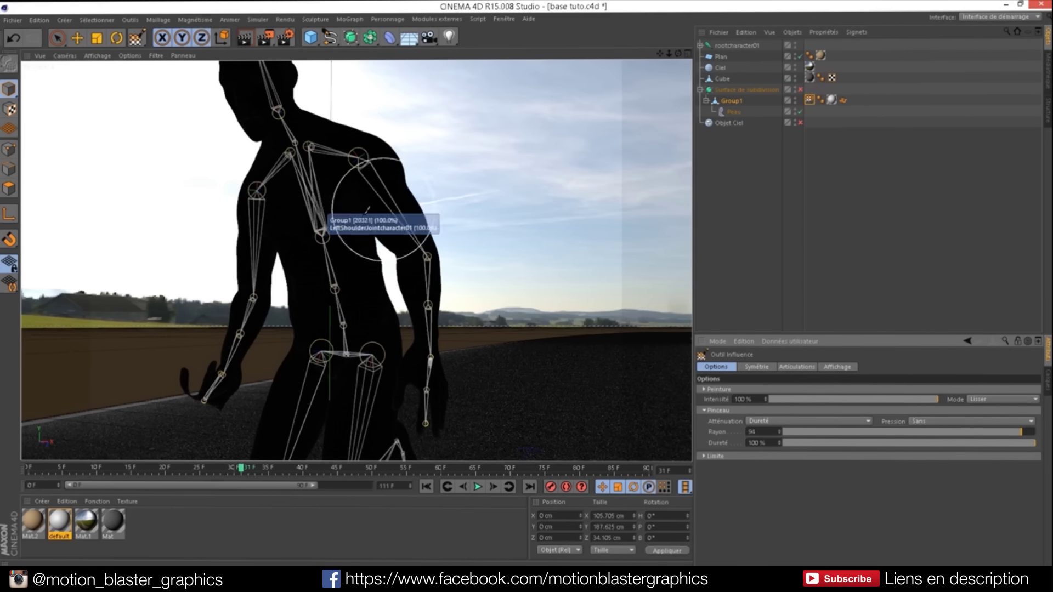
left_click_drag(669, 53, 355, 260)
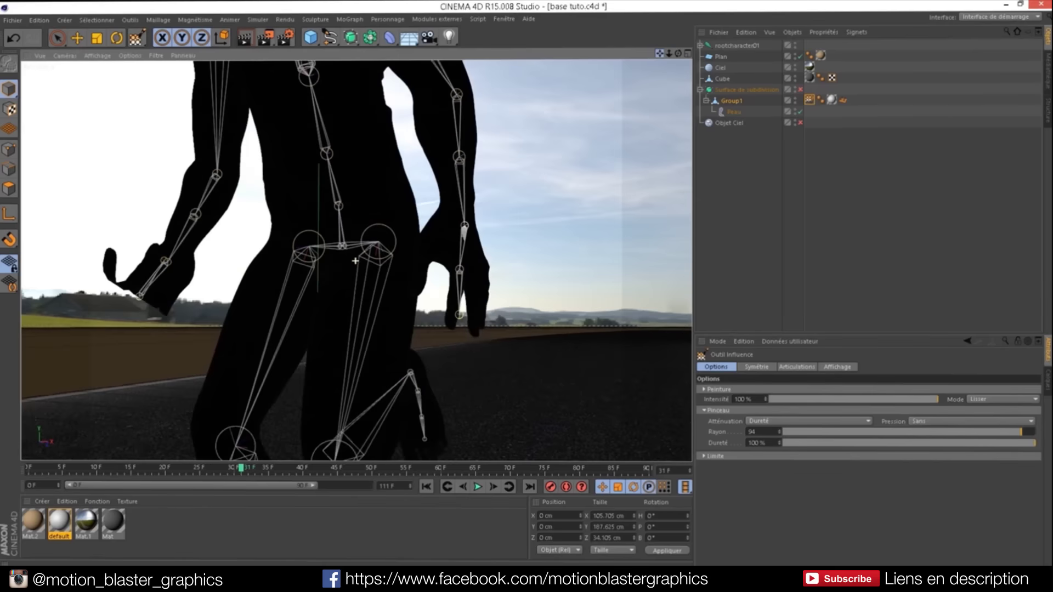
left_click_drag(678, 53, 678, 65)
- Paint influence weights on the character's hip area
left_click(339, 165)
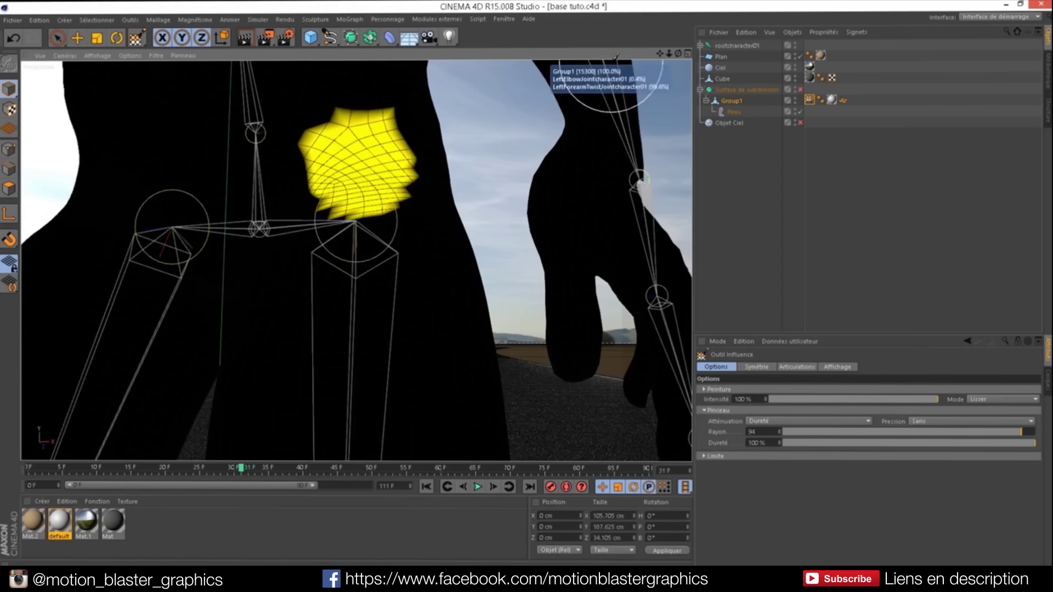
scroll(355, 261, "down", 5)
scroll(356, 261, "up", 3)
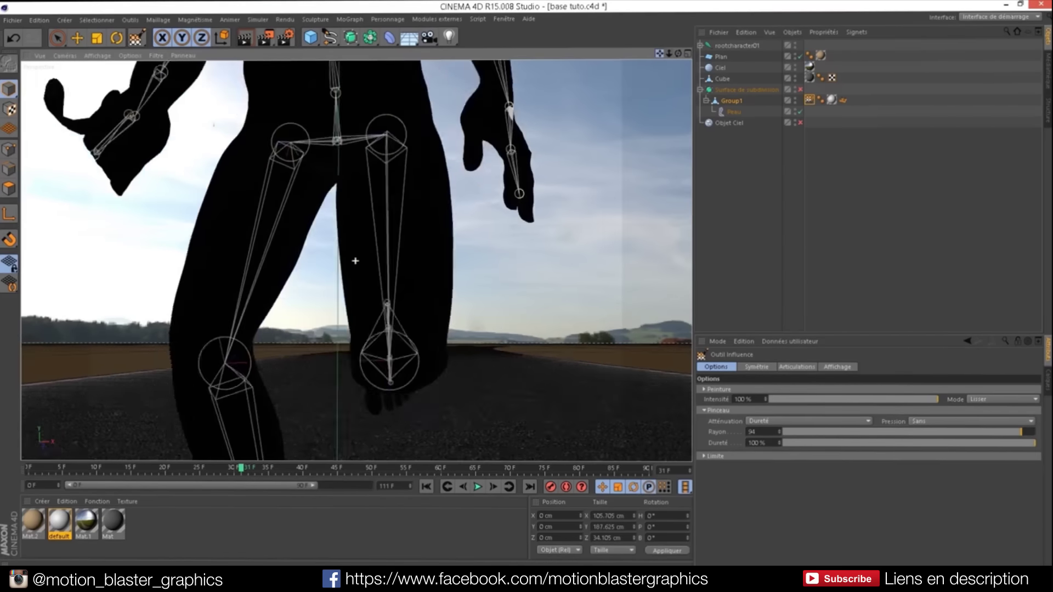
scroll(355, 261, "down", 3)
scroll(308, 378, "up", 4)
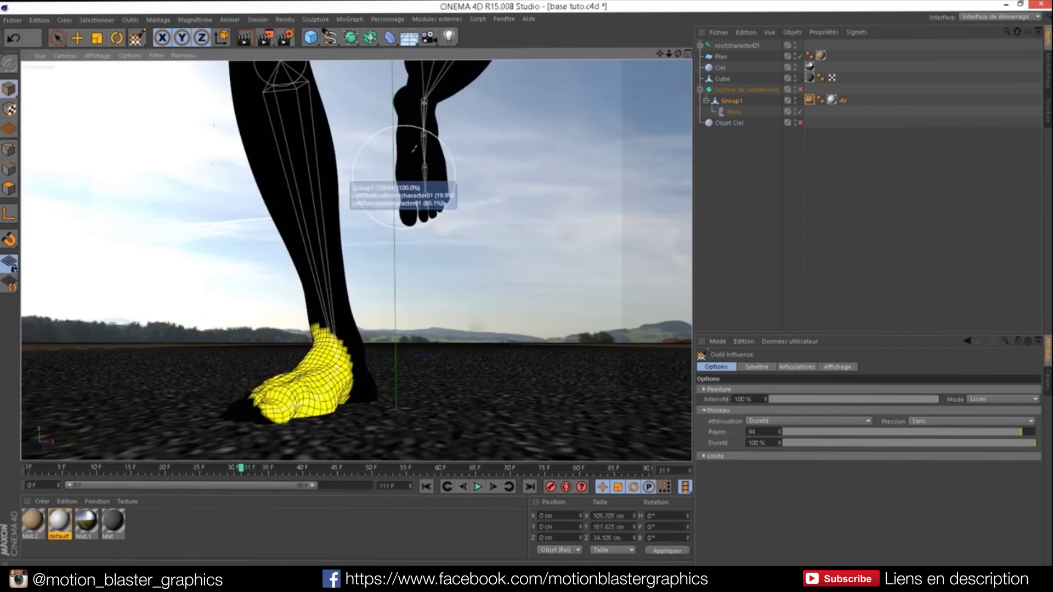
- Paint the weights on the character's lower back
mouse_move(669, 54)
left_mouse_down()
mouse_move(355, 261)
mouse_move(355, 277)
left_mouse_up()
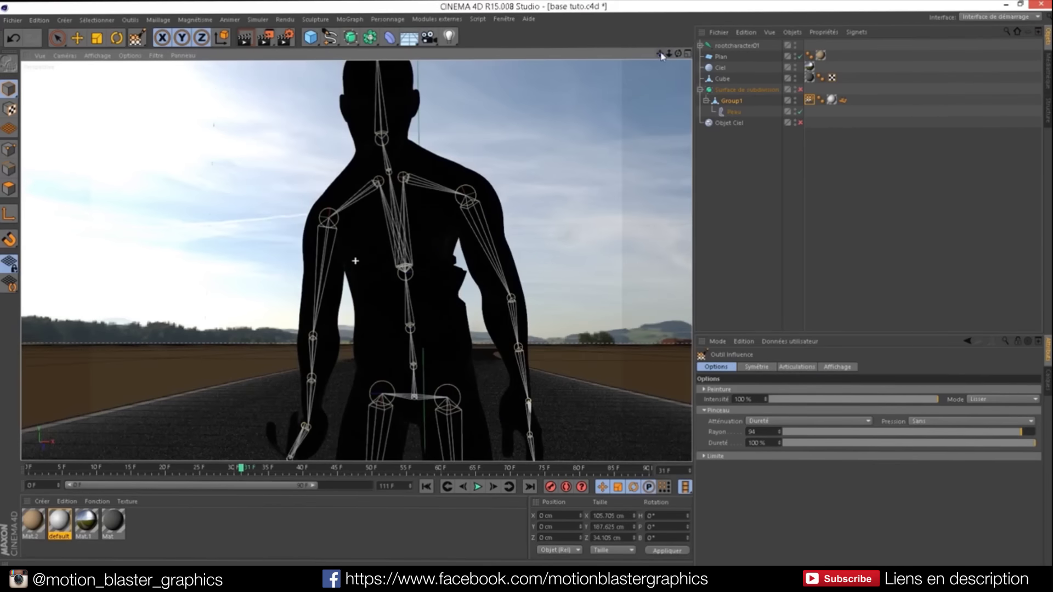
left_click_drag(669, 53, 353, 258)
left_click_drag(669, 54, 353, 258)
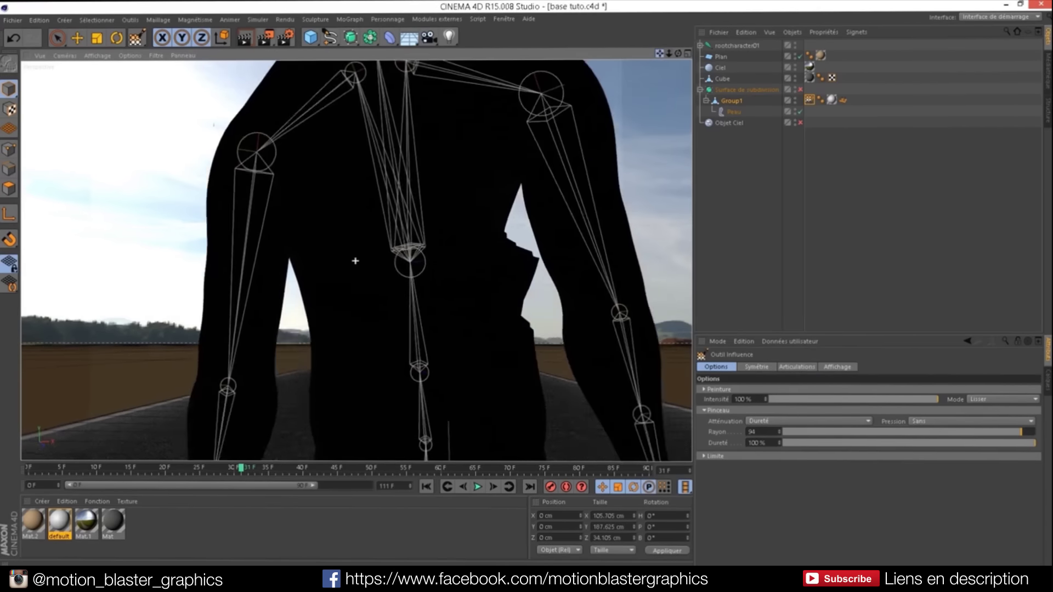
mouse_move(670, 54)
left_mouse_down()
mouse_move(364, 228)
mouse_move(465, 198)
left_mouse_up()
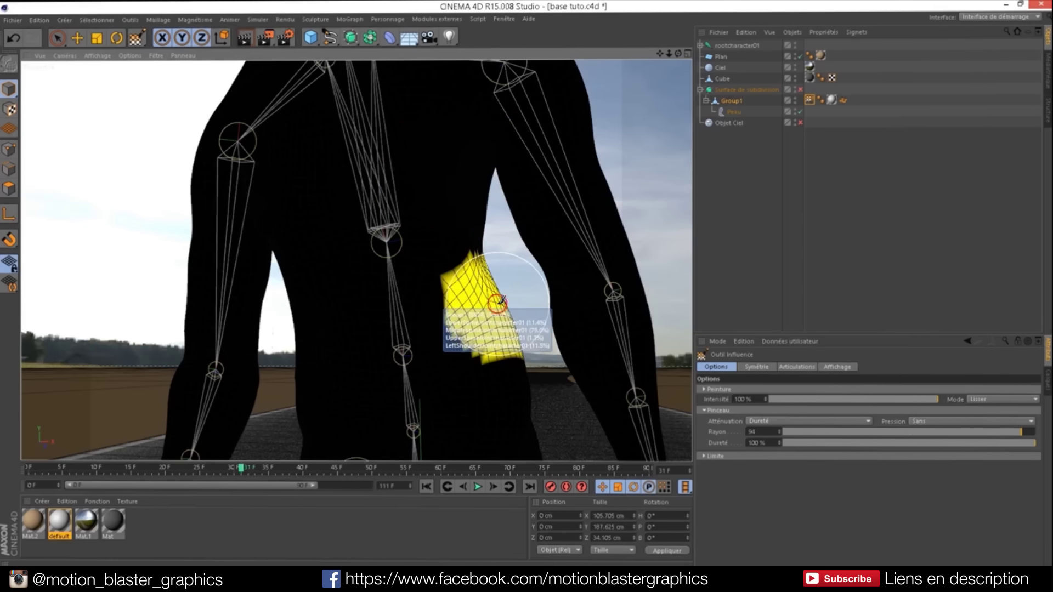
left_click_drag(673, 55, 678, 57)
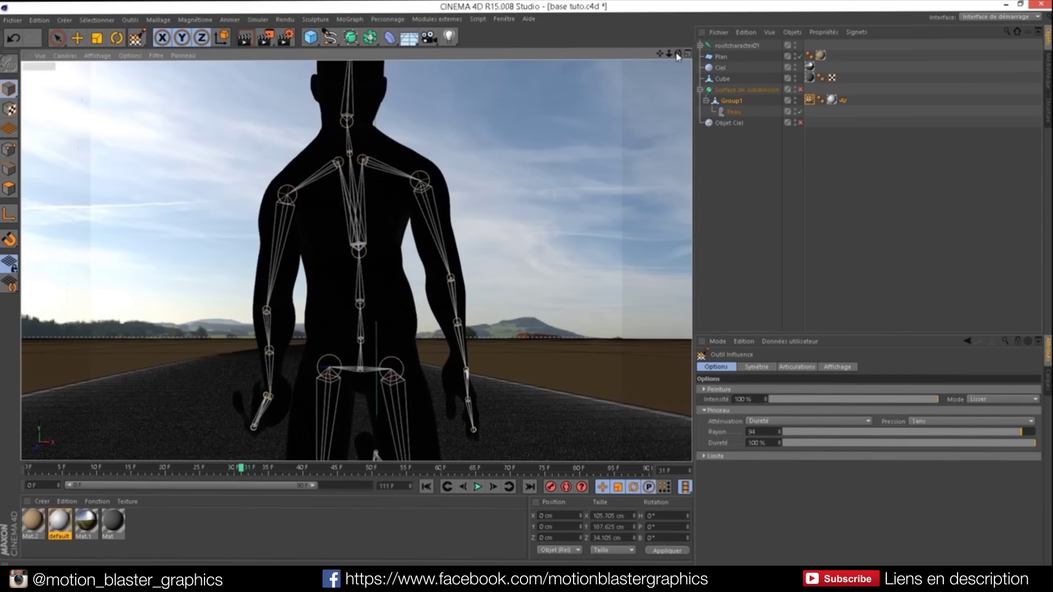
- Check the repainted weights from several angles, then deselect and frame the whole plain grey mesh
left_click_drag(679, 54, 672, 59)
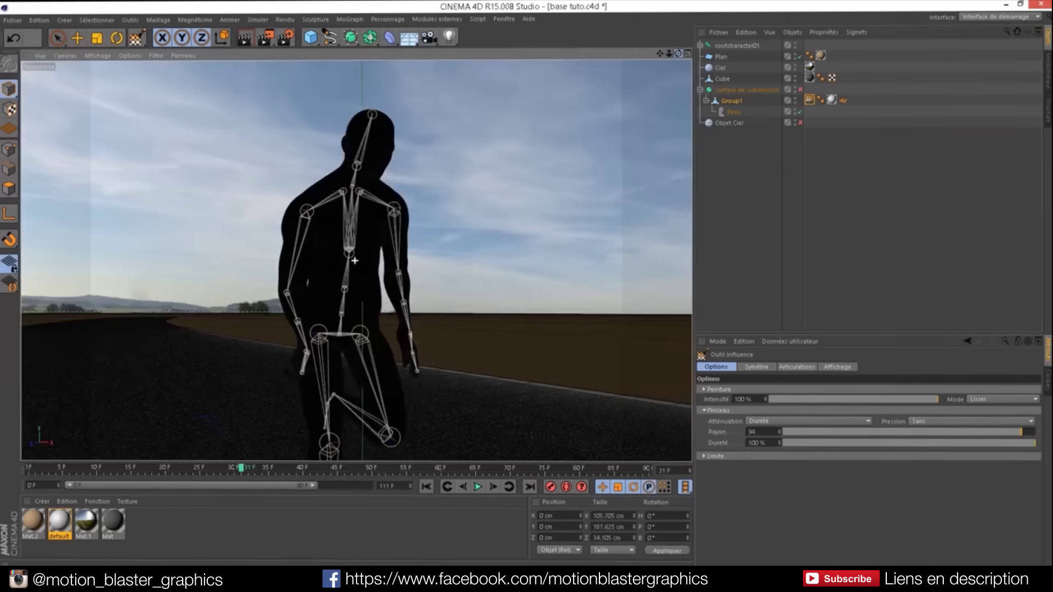
left_click_drag(355, 261, 355, 261, "alt")
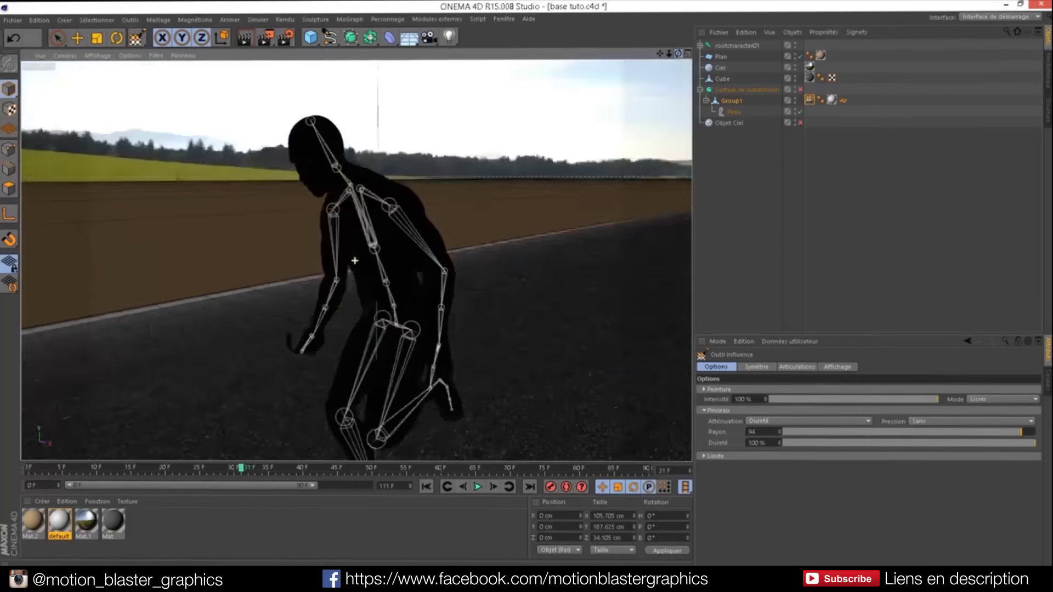
left_click(705, 144)
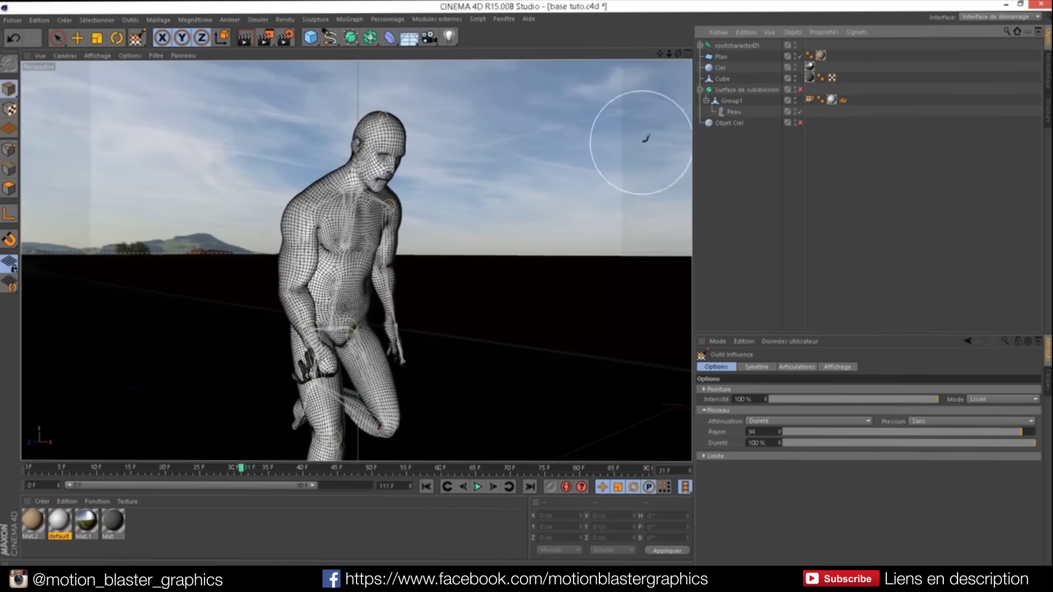
mouse_move(662, 53)
left_mouse_down()
mouse_move(630, 53)
mouse_move(670, 71)
mouse_move(670, 56)
left_mouse_up()
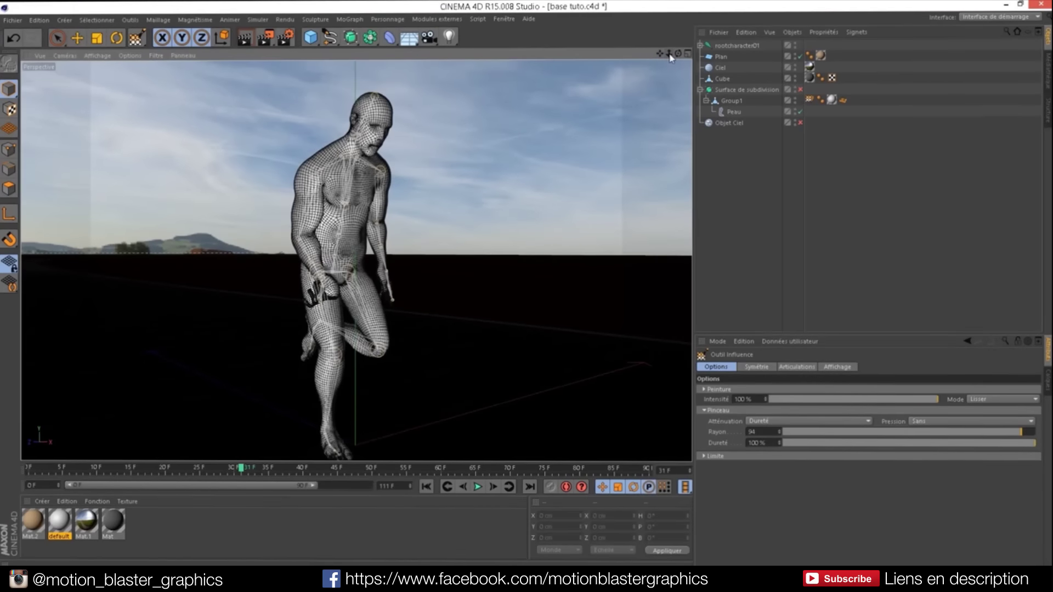